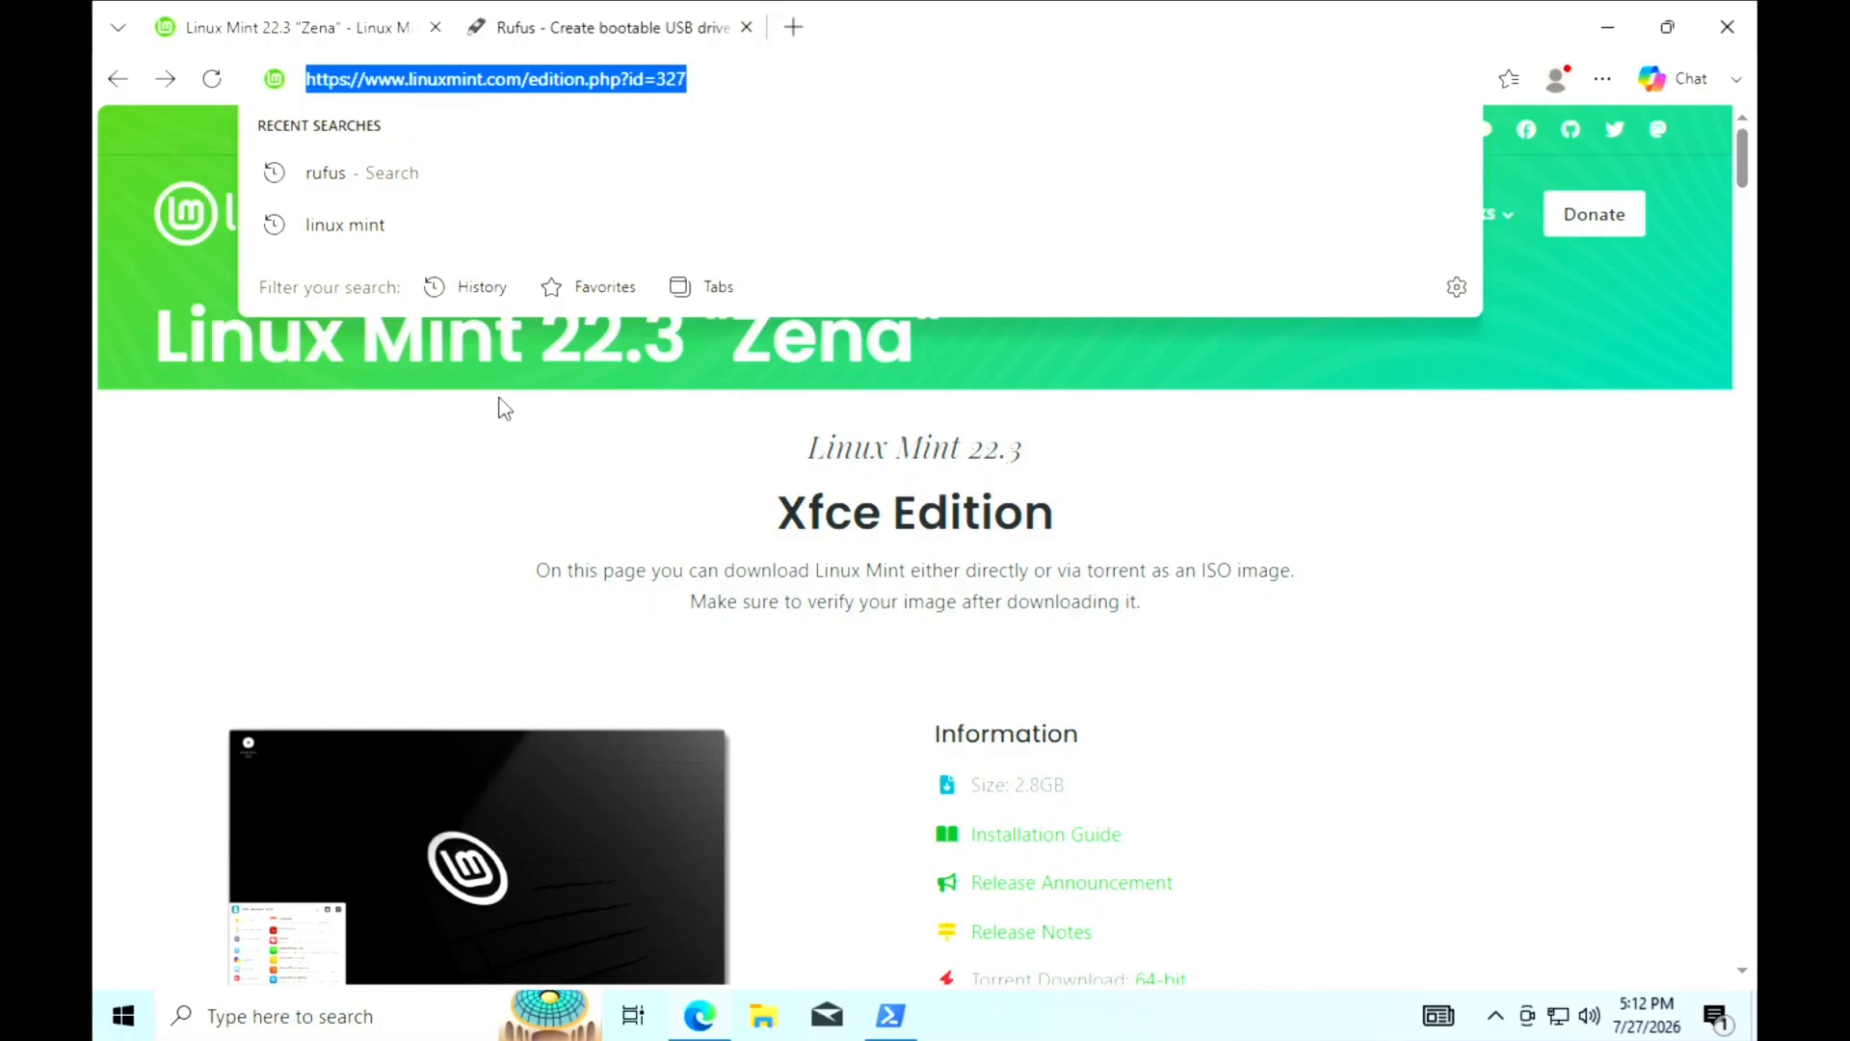
Look through the Linux Mint 22.3 Xfce Edition page, including its release information, integrity section and download mirrors.
click(418, 445)
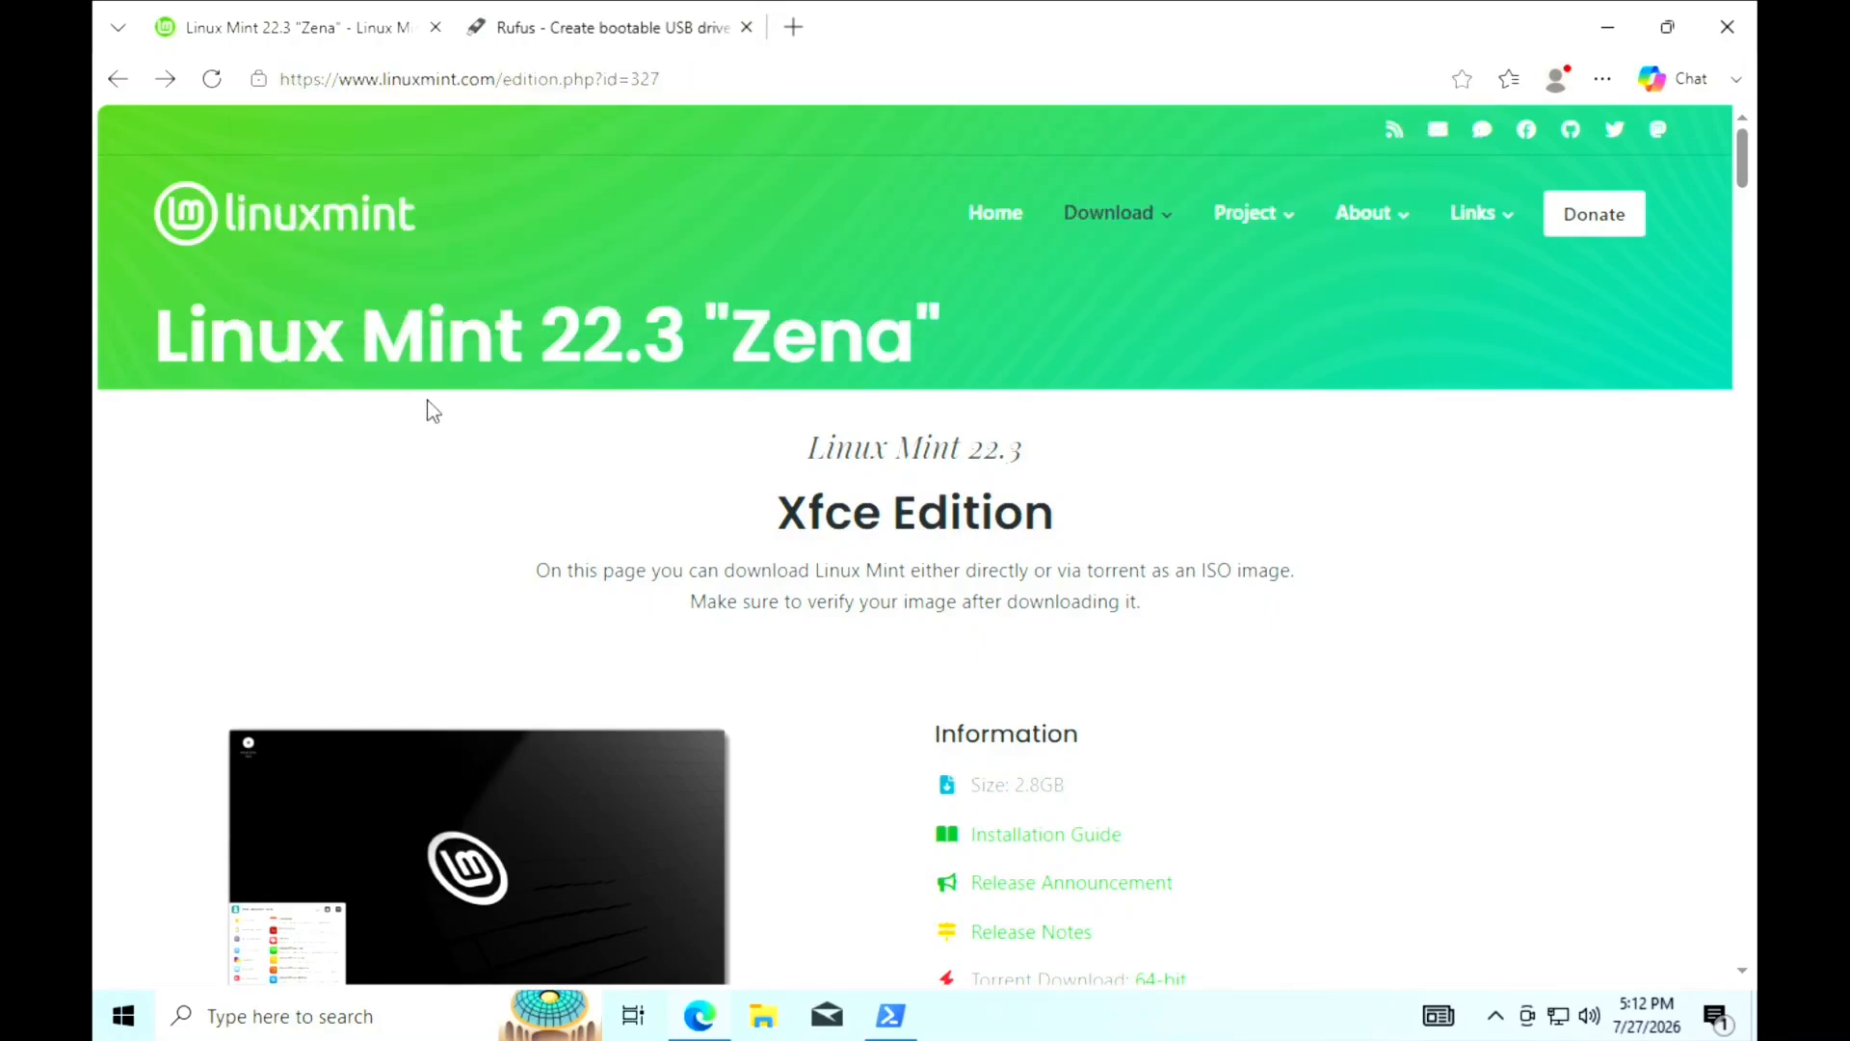
scroll(1243, 621, down, 5)
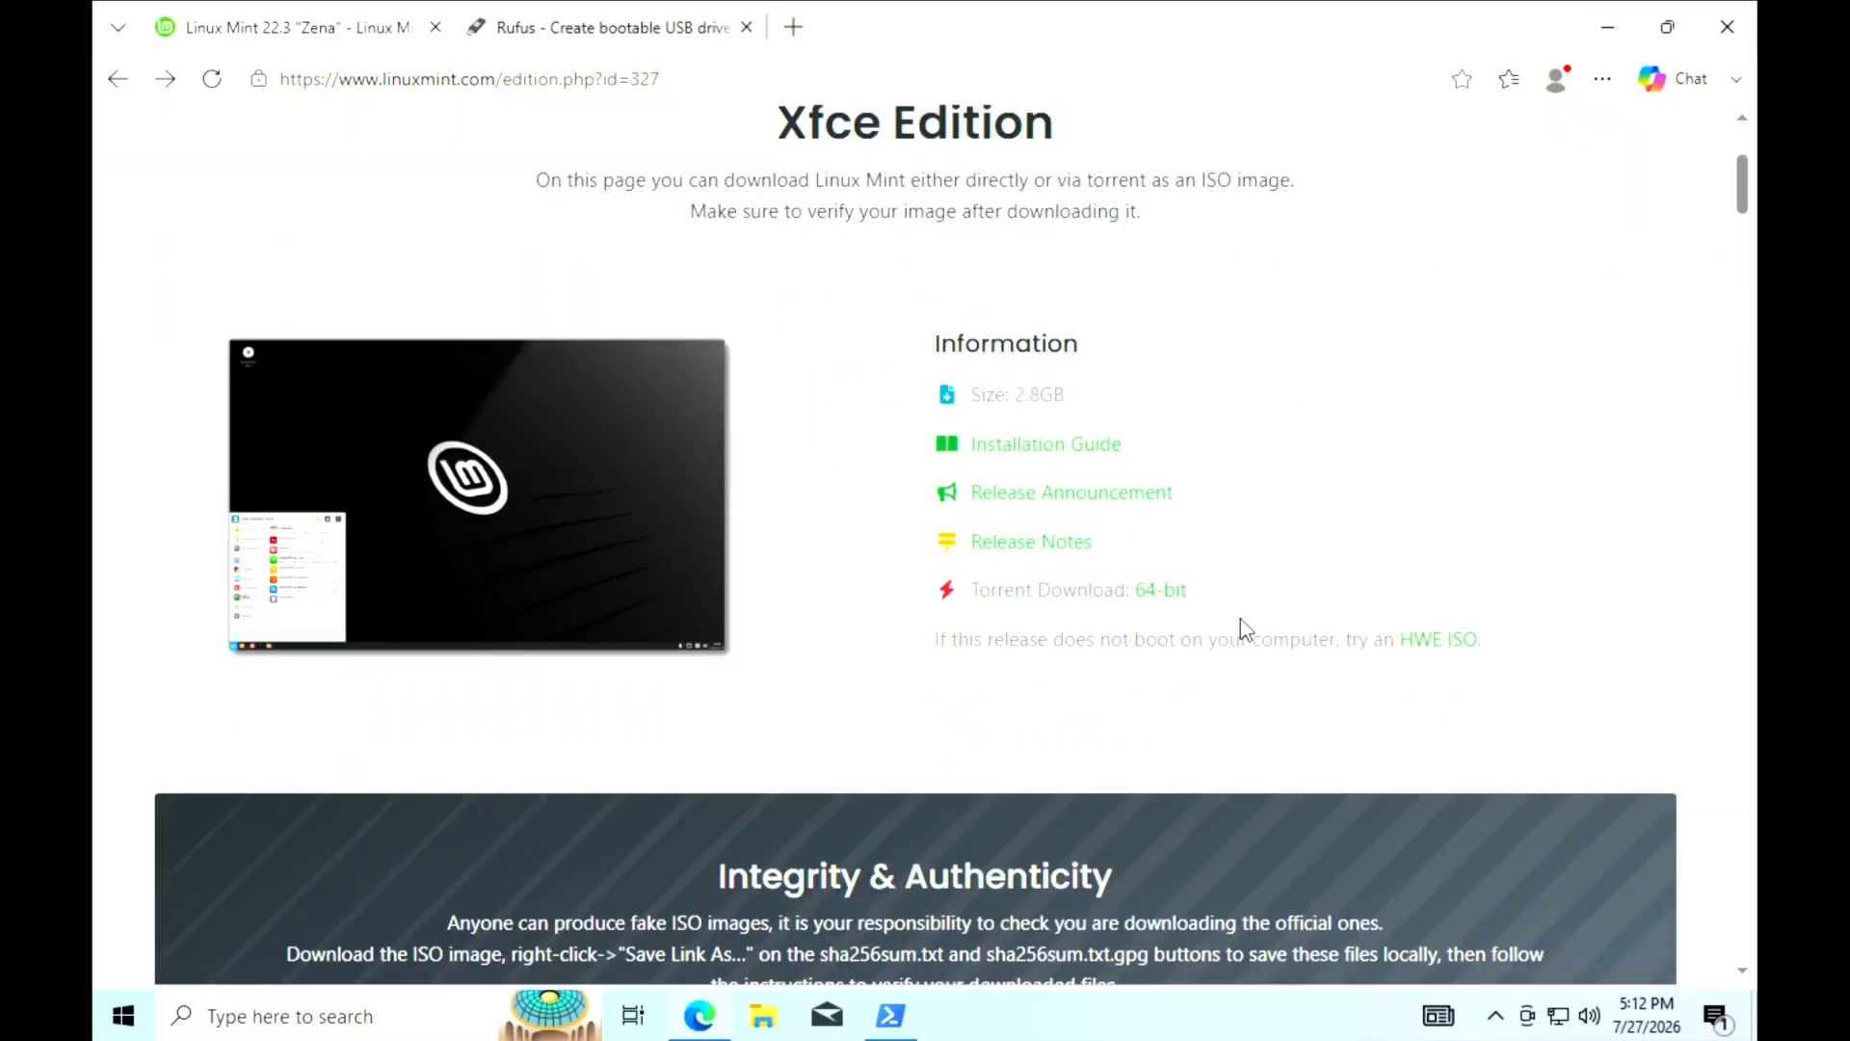
scroll(1243, 628, down, 2)
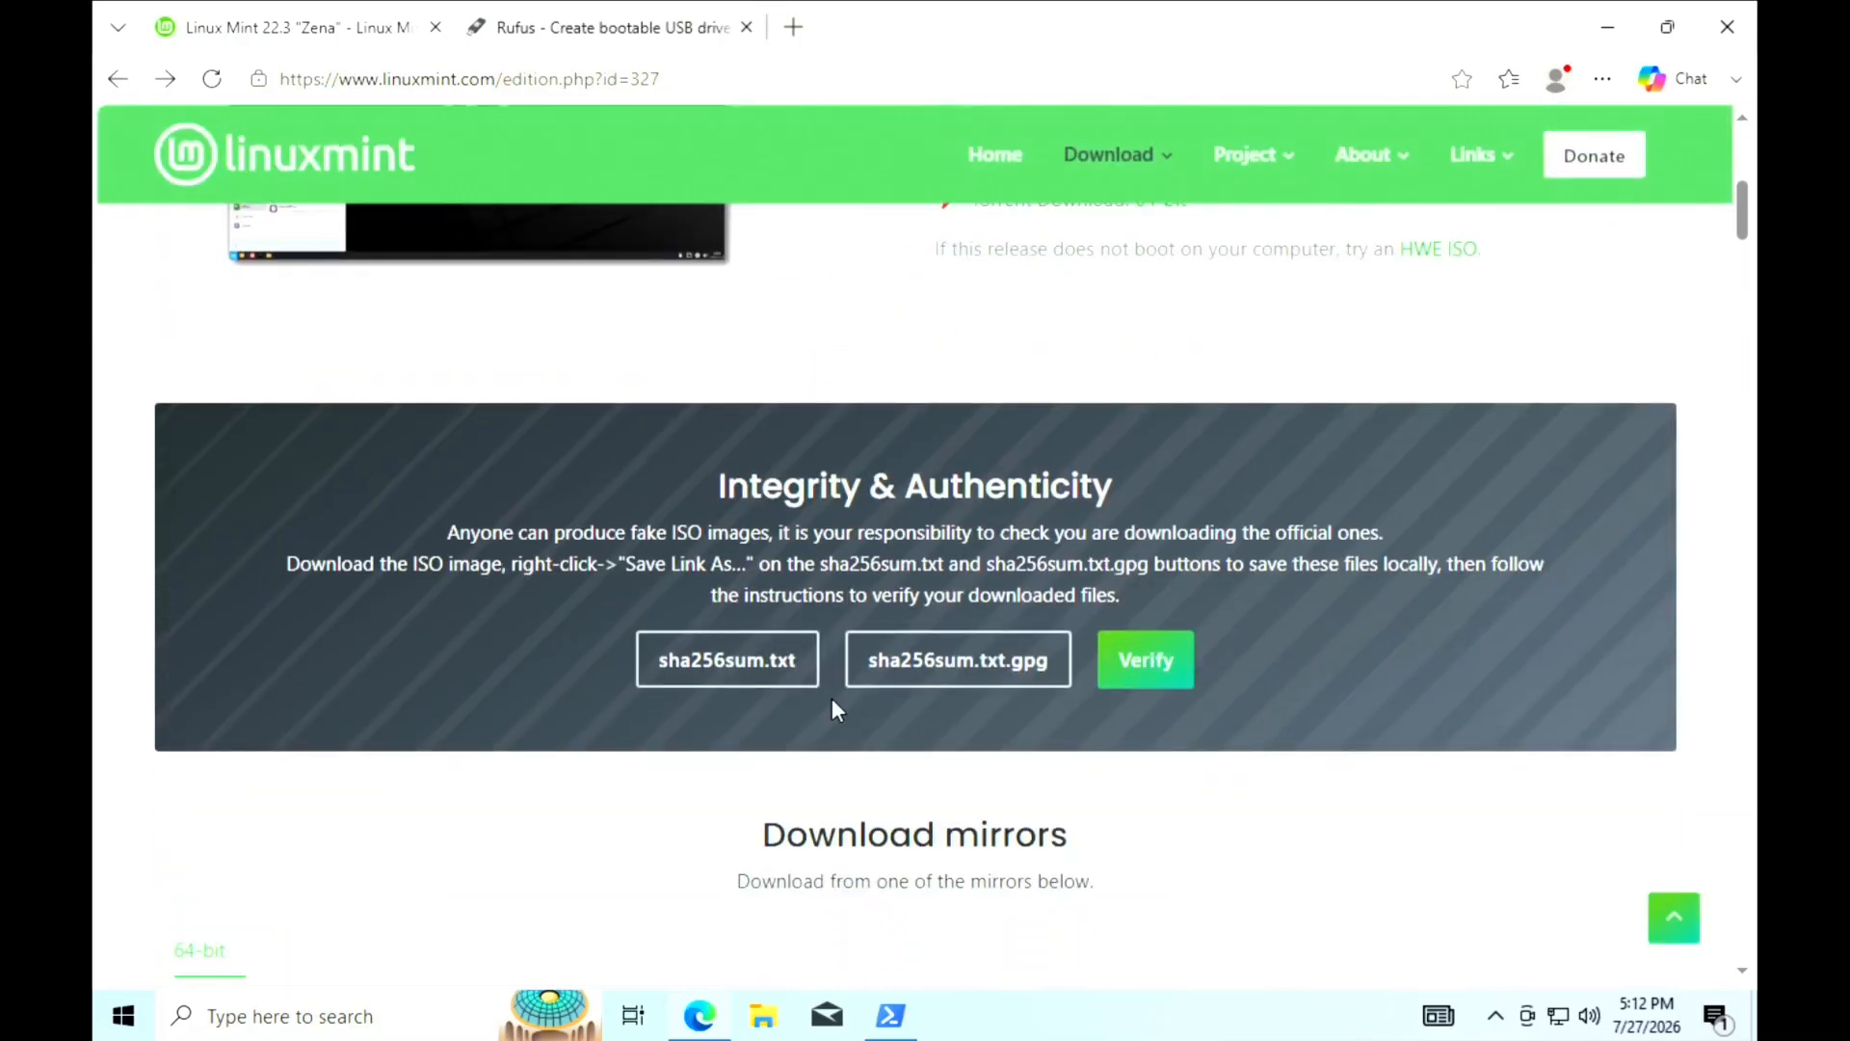
scroll(1110, 762, down, 2)
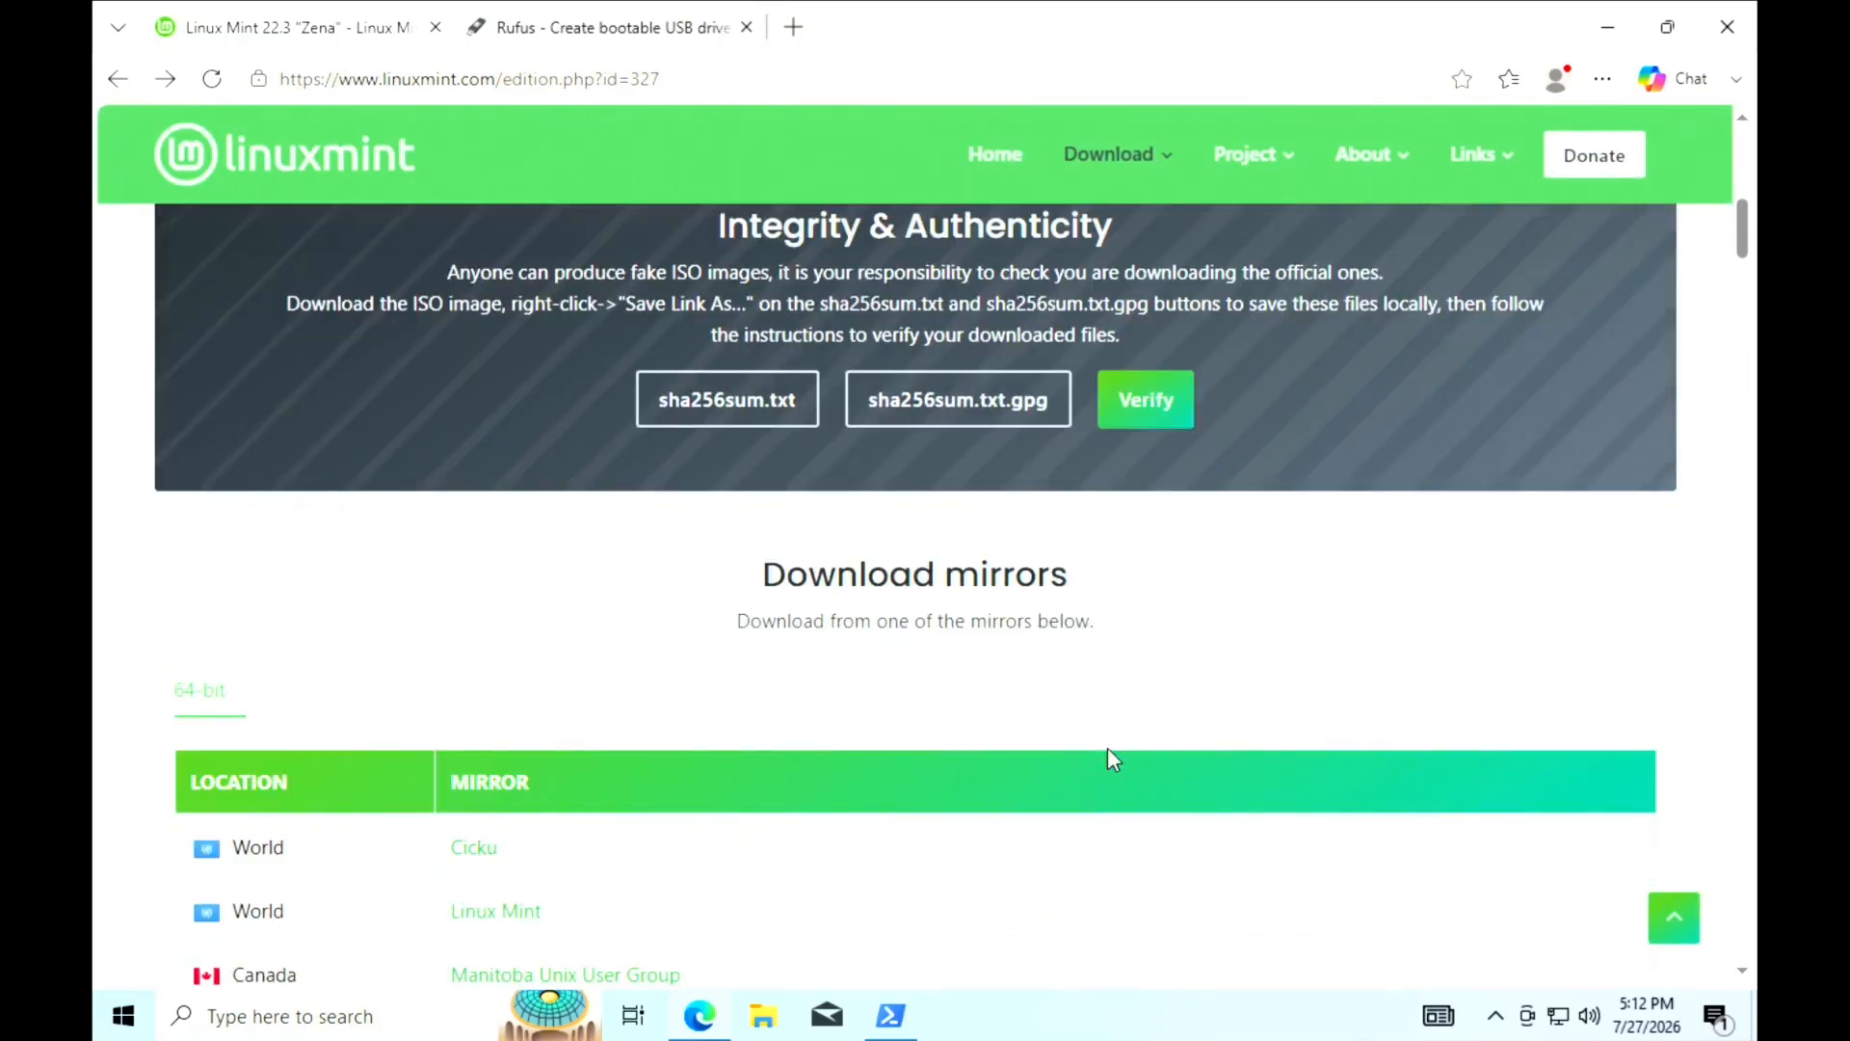
scroll(1107, 748, up, 8)
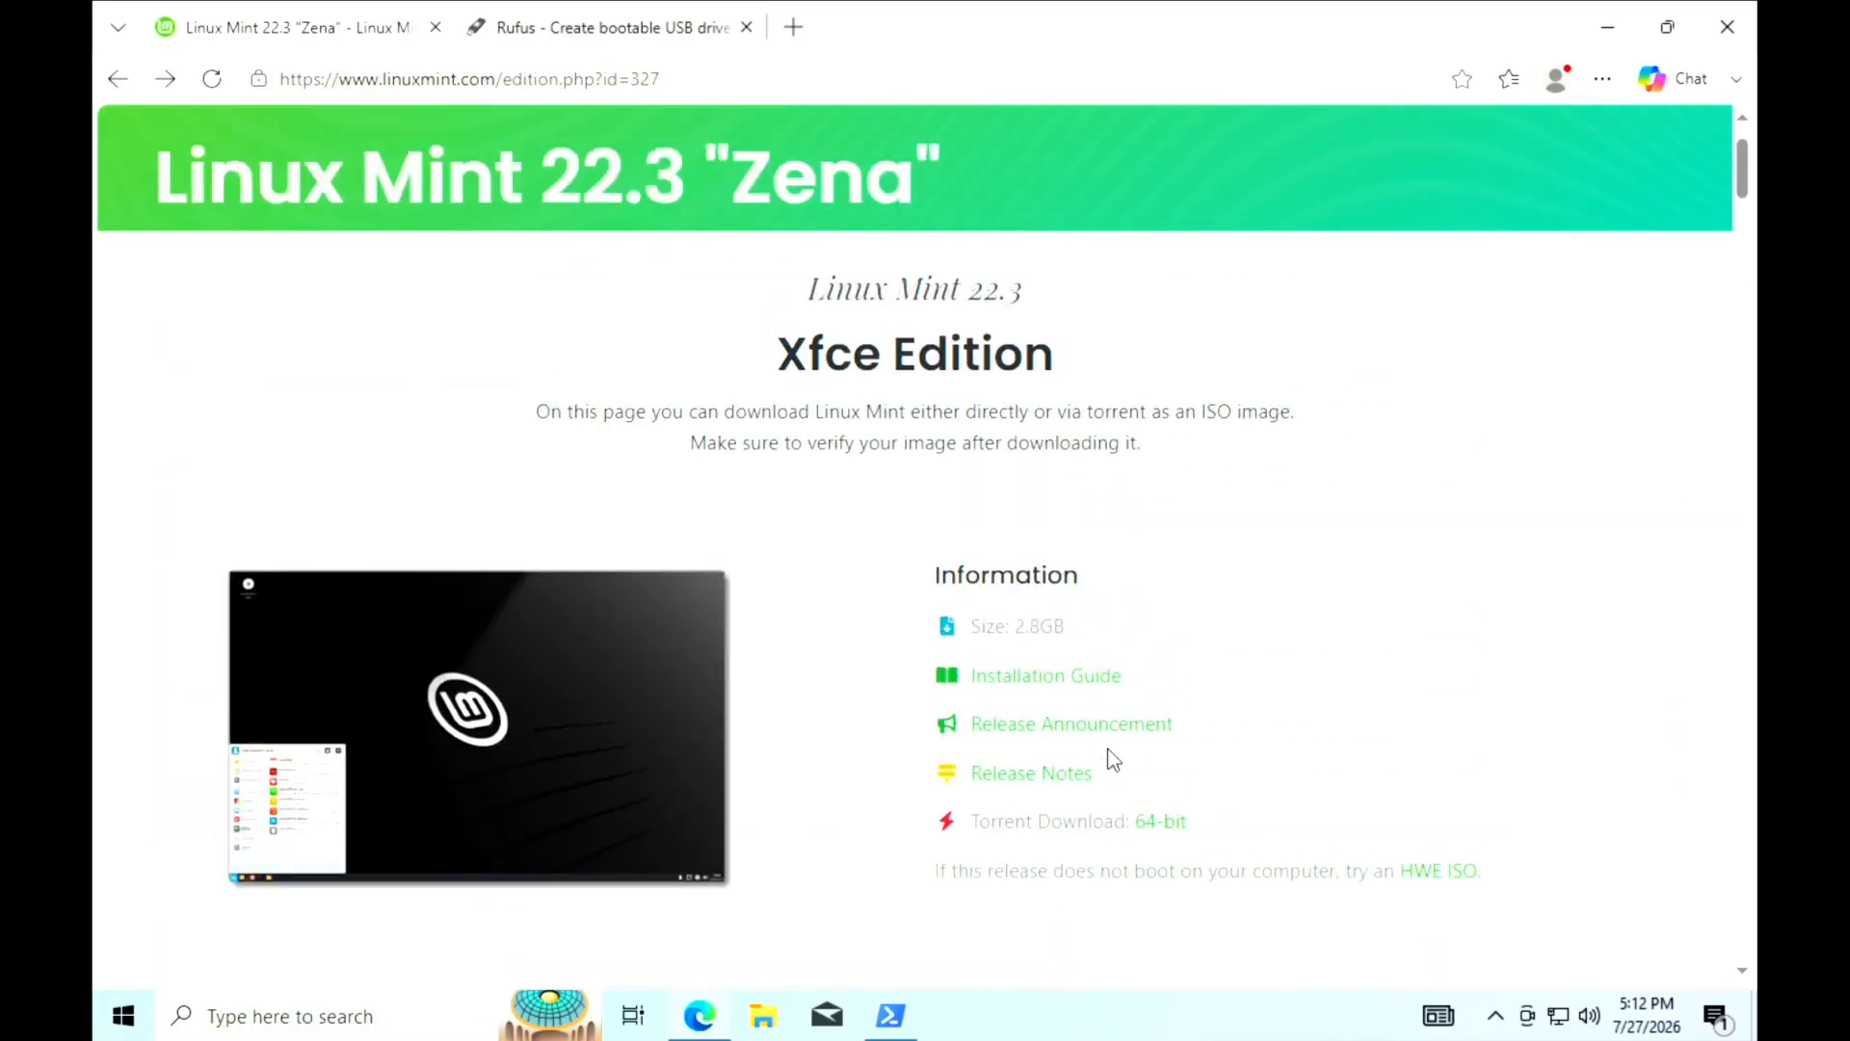
scroll(1114, 761, down, 3)
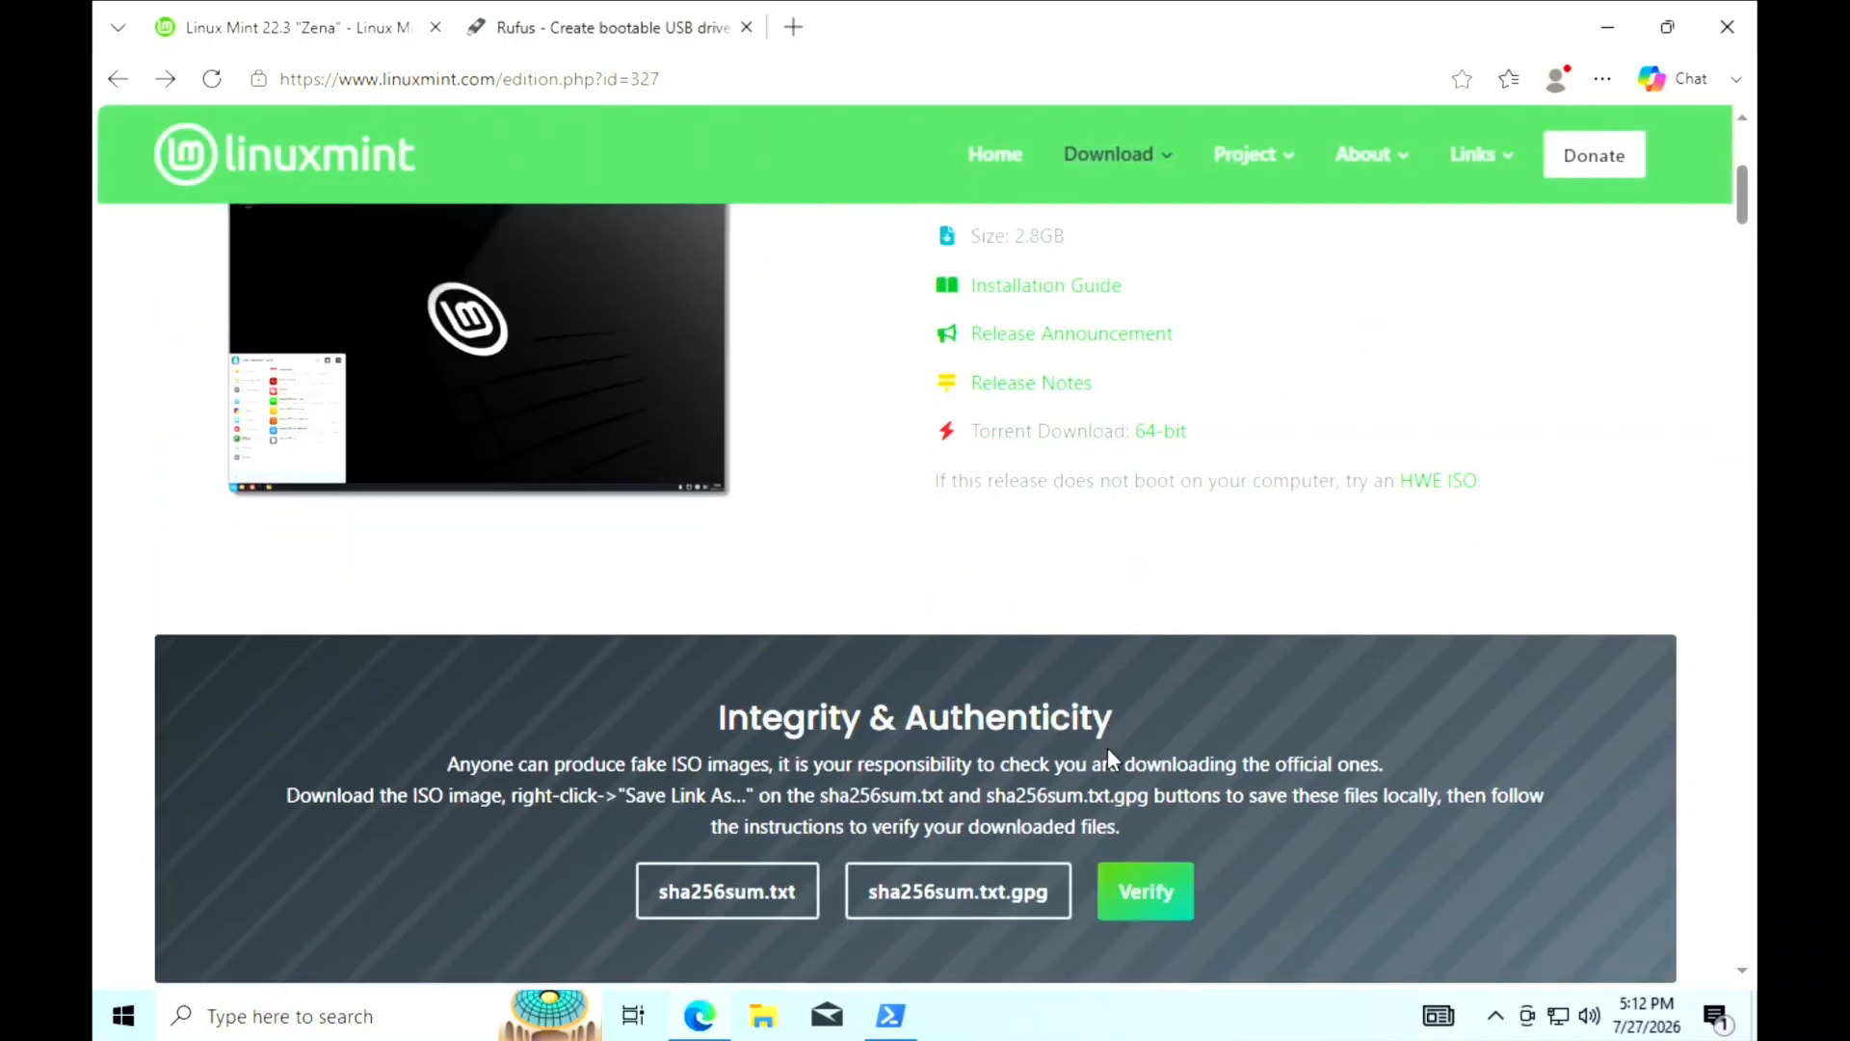
scroll(1107, 748, down, 1)
scroll(1107, 769, down, 3)
scroll(1106, 774, down, 10)
scroll(1112, 783, down, 16)
scroll(1110, 784, down, 19)
scroll(1110, 784, down, 20)
scroll(1110, 784, down, 20)
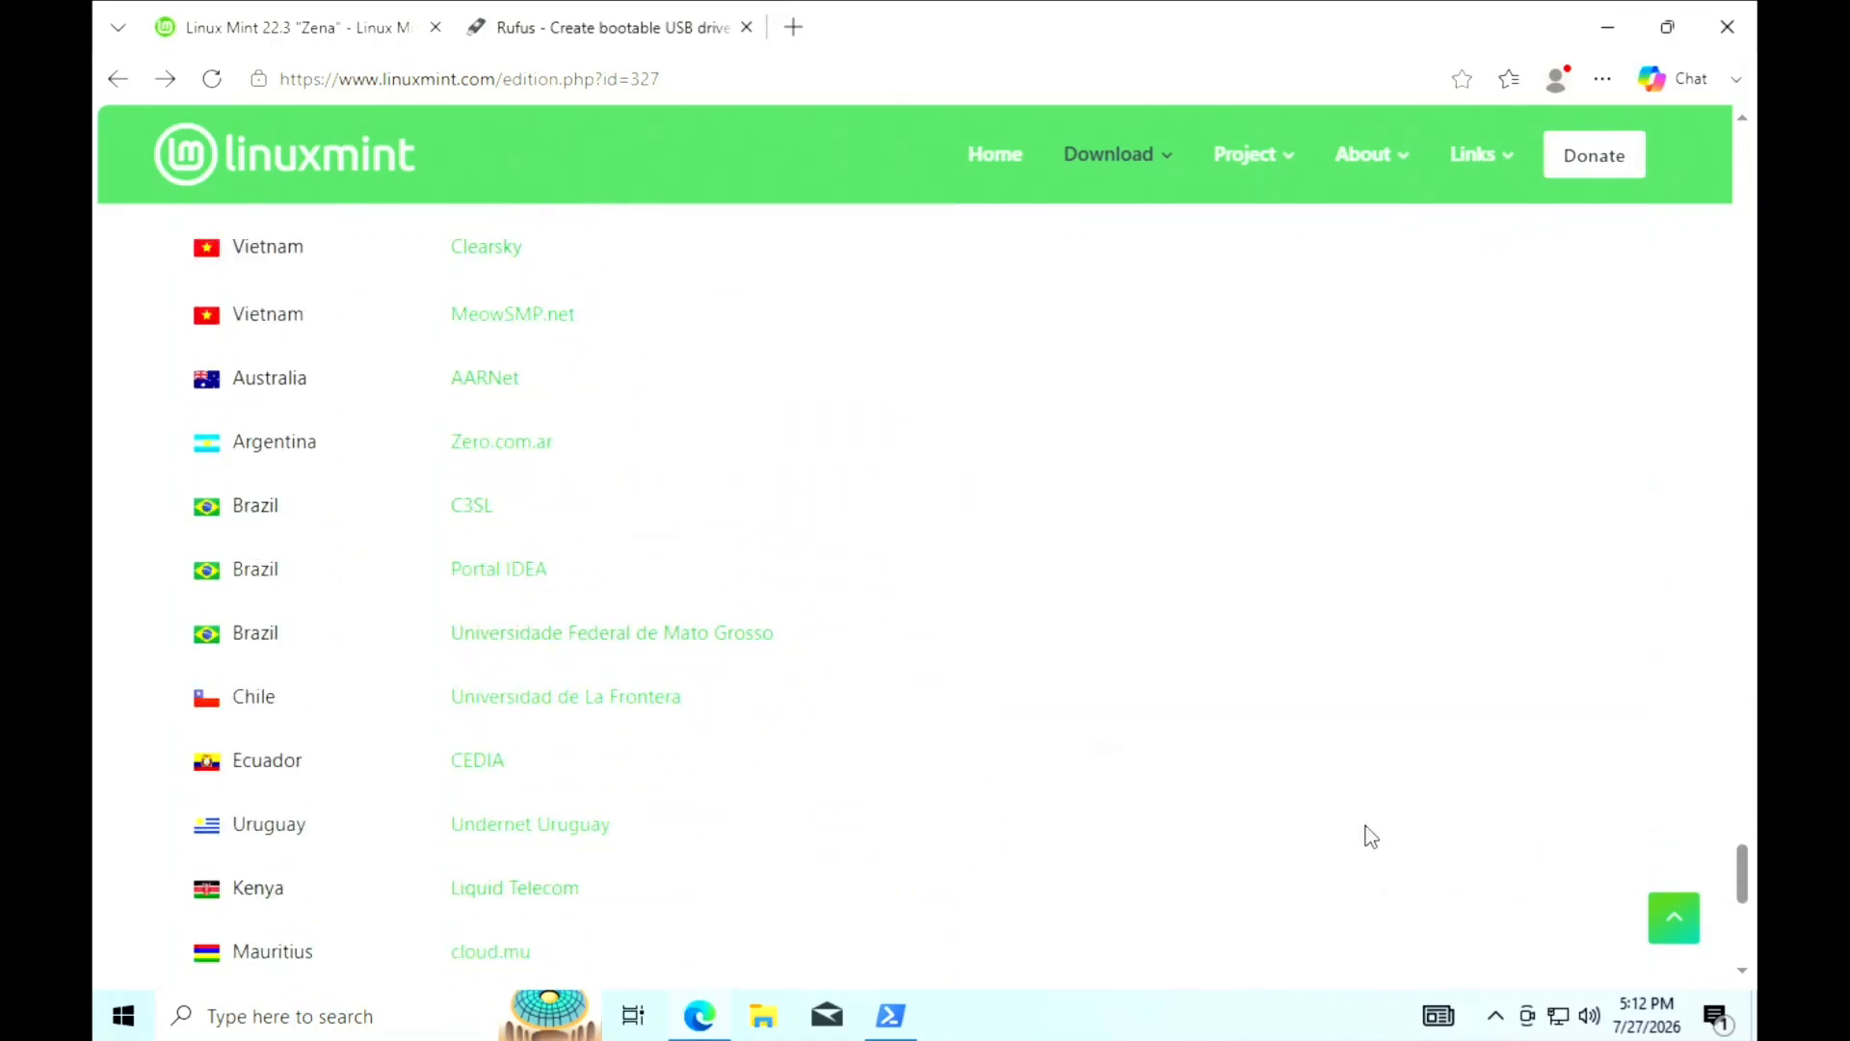
scroll(1164, 814, down, 12)
Download the Linux Mint 22.3 Xfce 64-bit ISO from the Clarkson University mirror in the USA.
drag(1742, 920, 1686, 214)
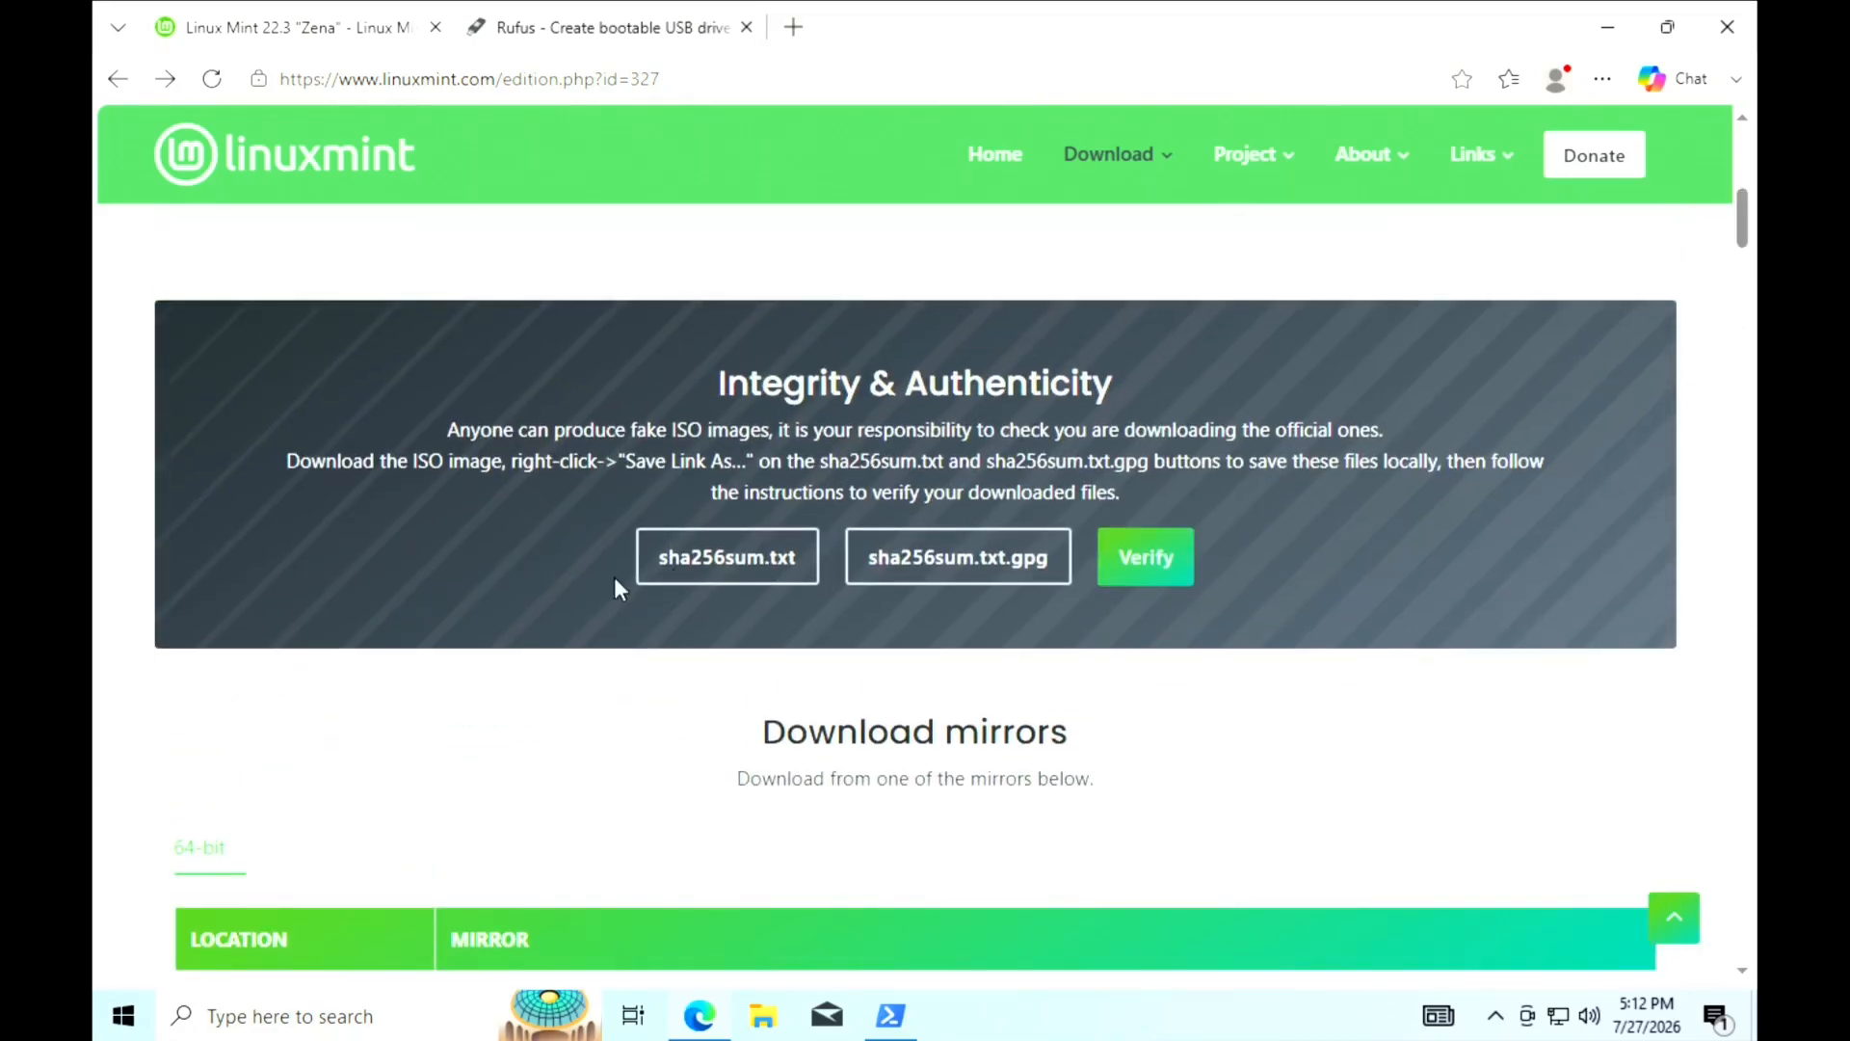
scroll(598, 653, down, 8)
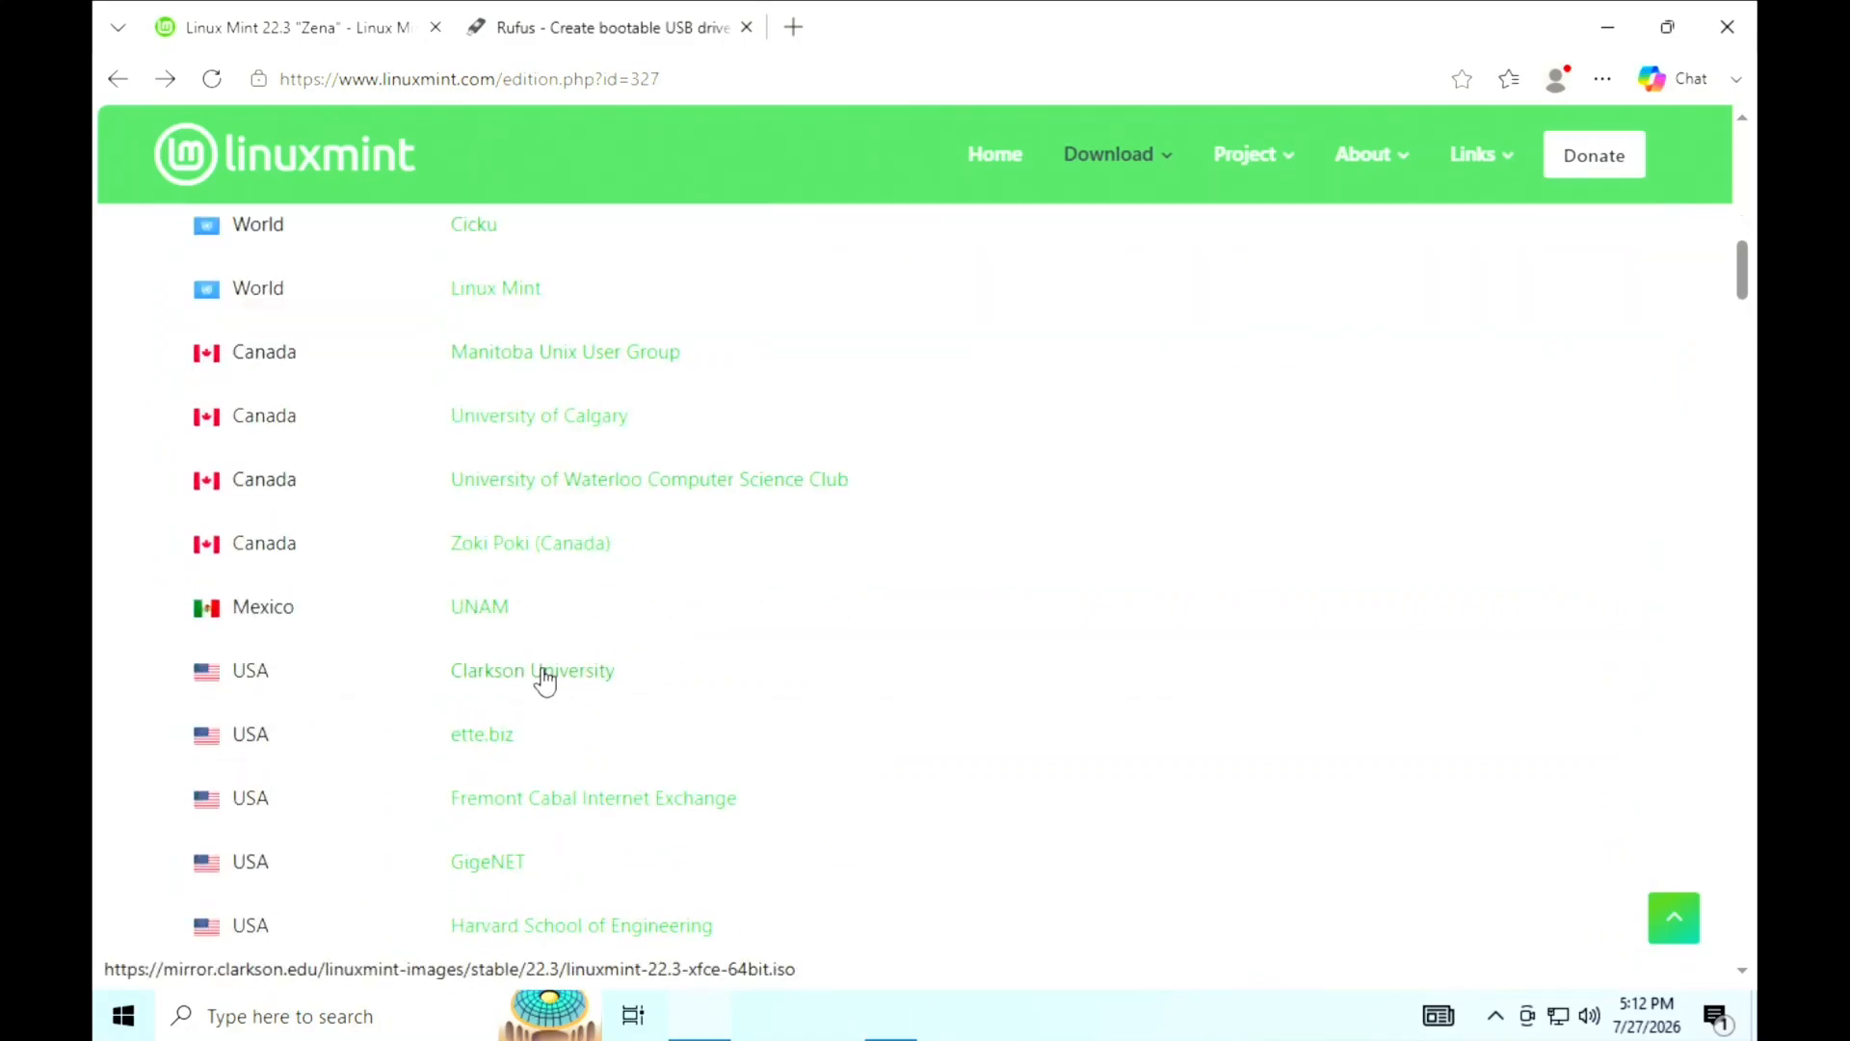
click(540, 672)
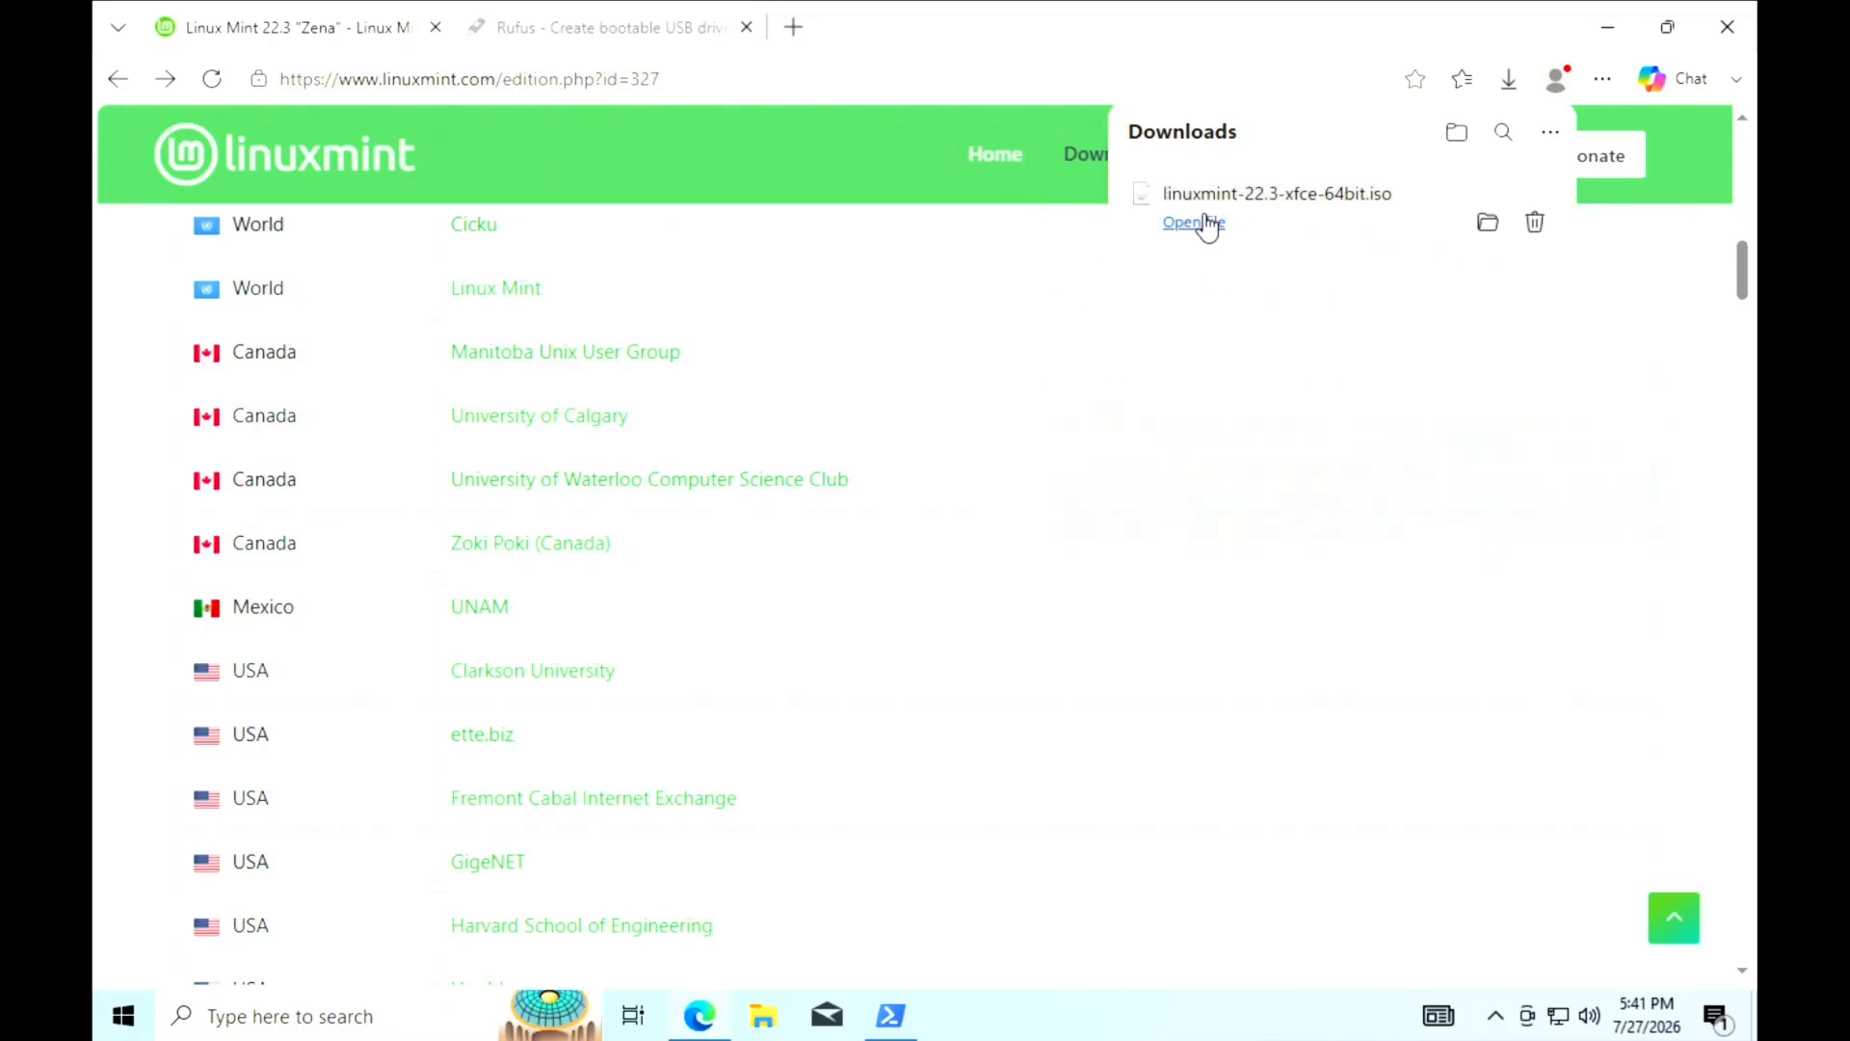
Open the sha256sum.txt checksum file from the Integrity & Authenticity section of the download page.
scroll(1123, 534, up, 10)
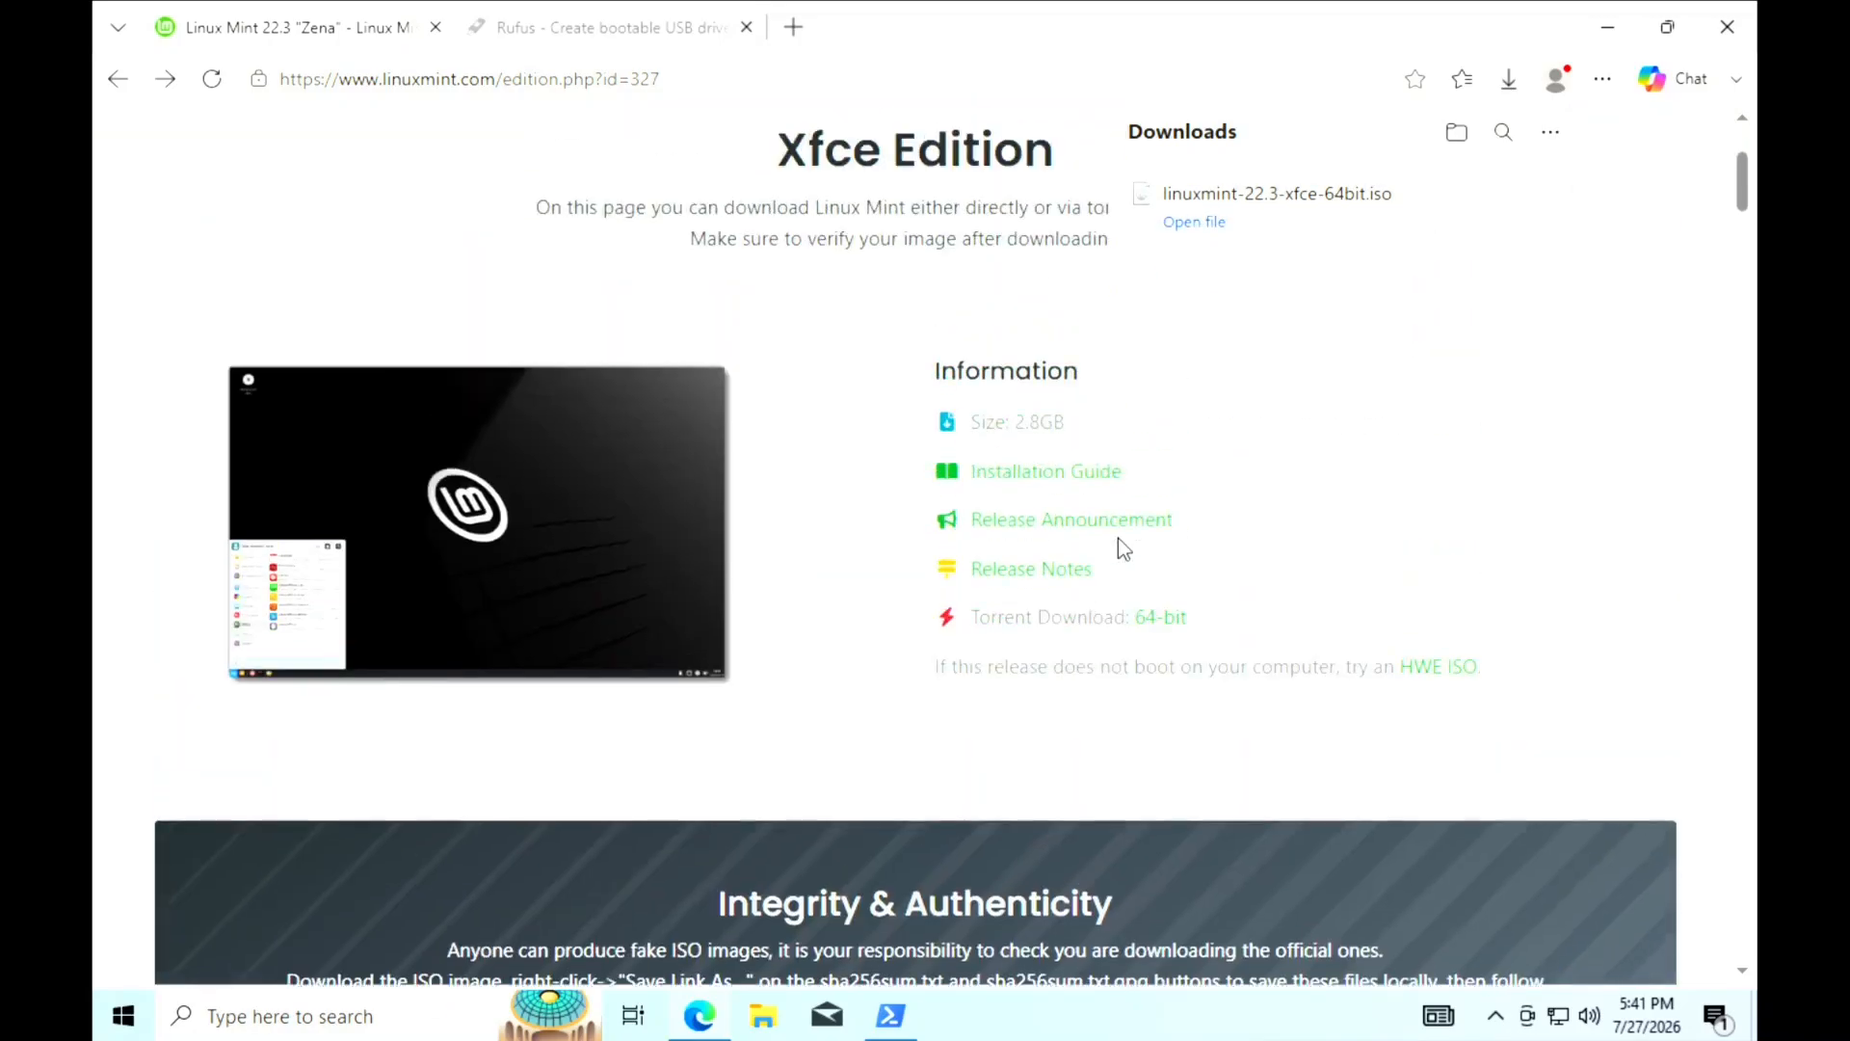
scroll(1118, 538, down, 4)
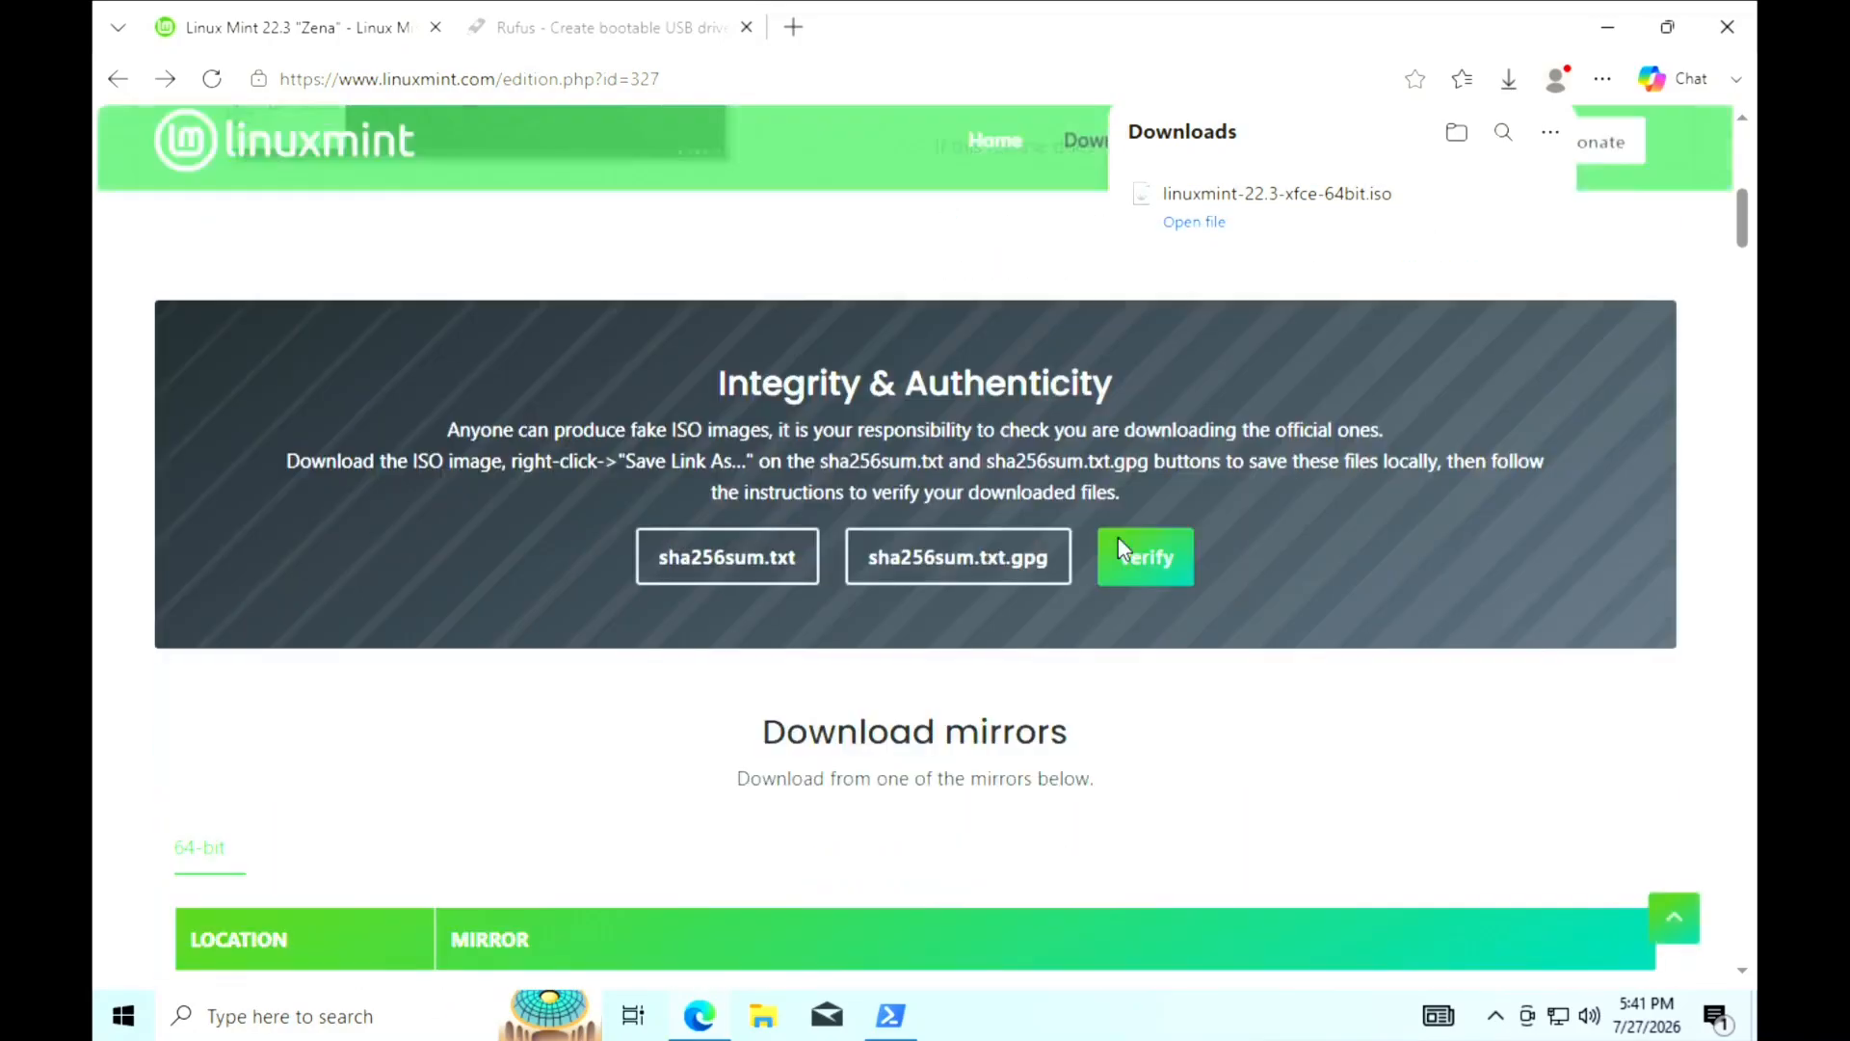
click(738, 571)
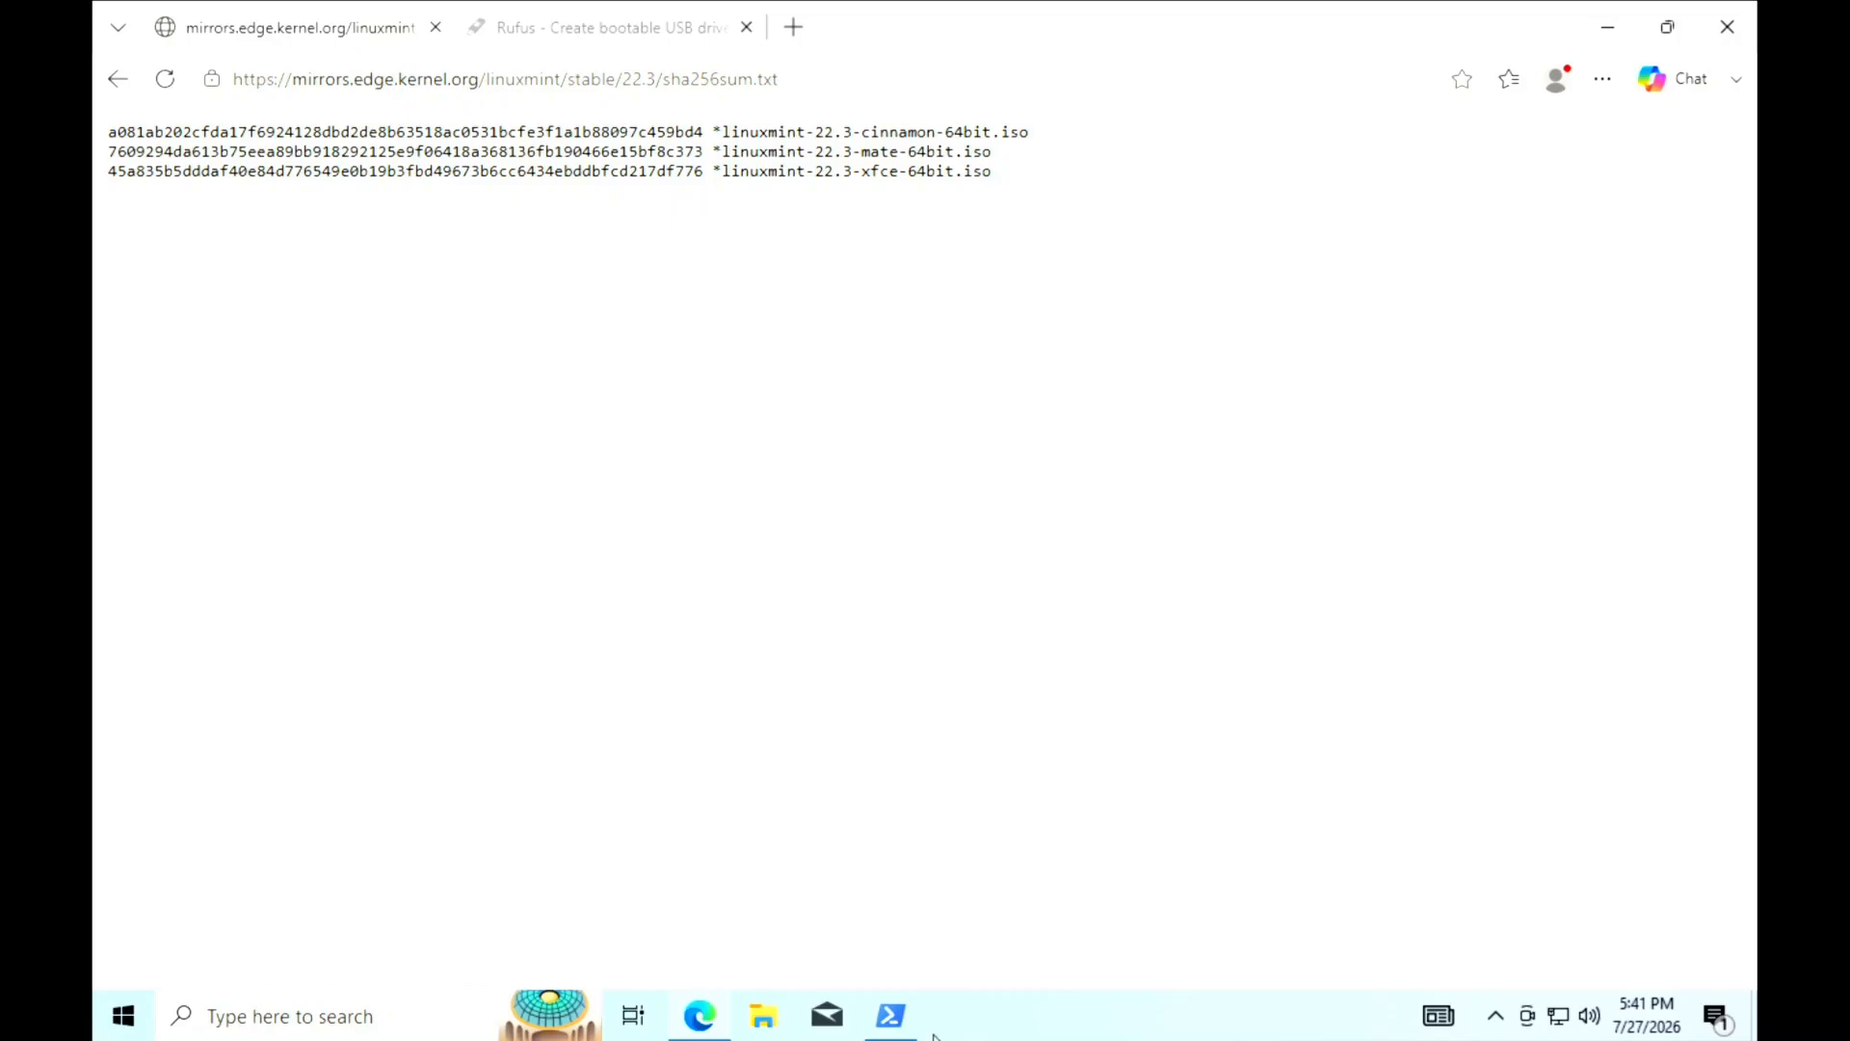
Switch to the open Windows PowerShell window and move it partly clear of the published checksums.
mouse_move(895, 1025)
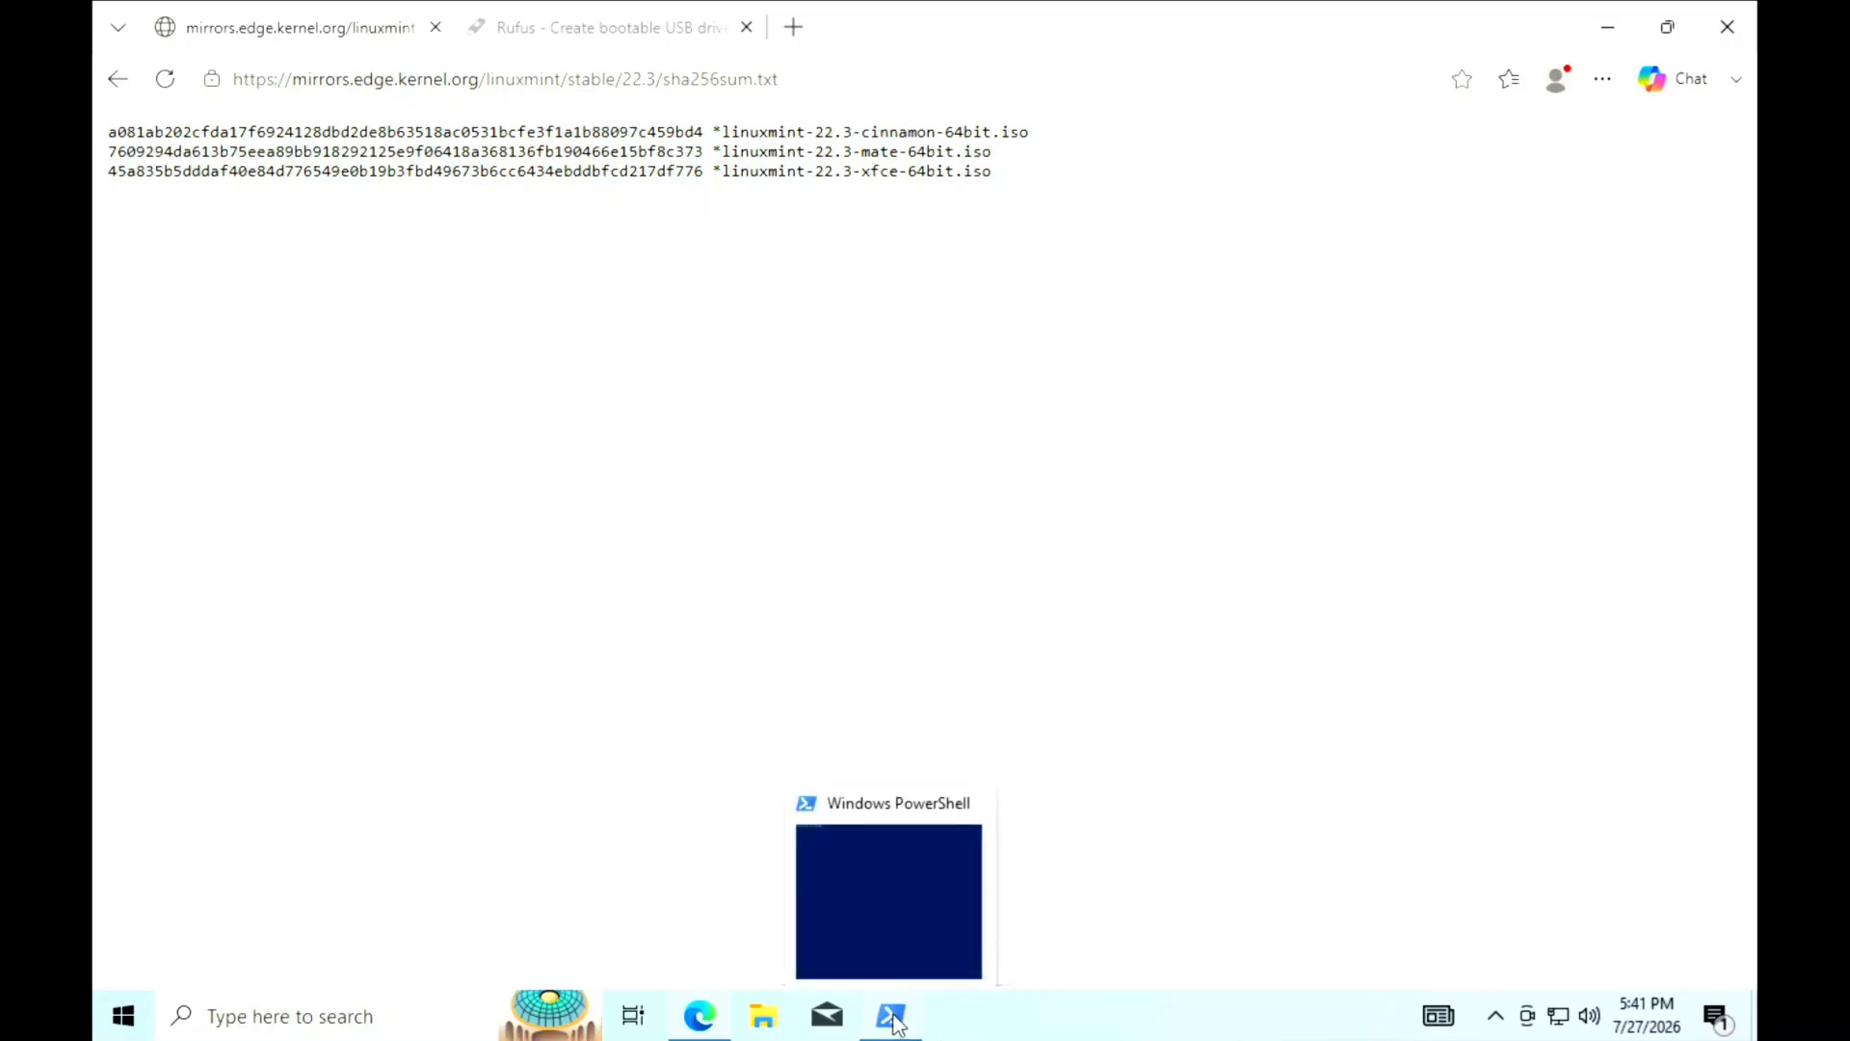
click(890, 1015)
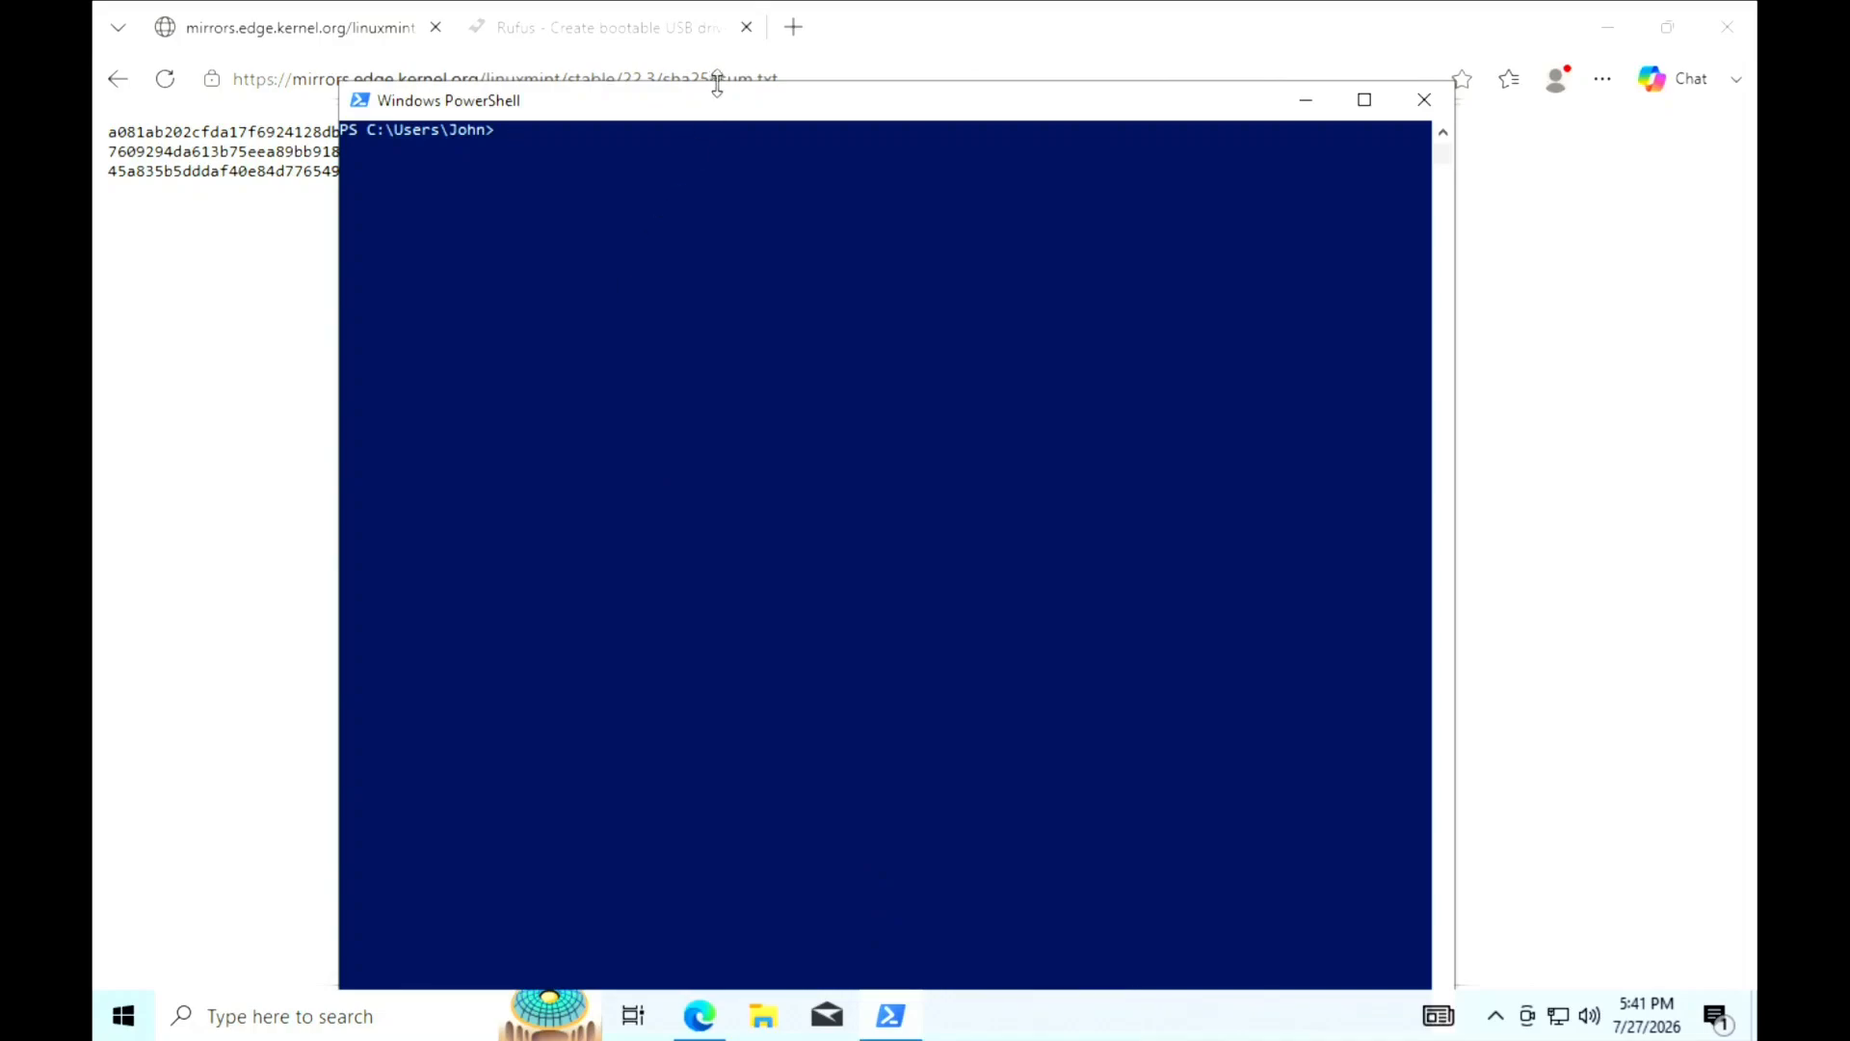
drag(722, 97, 842, 164)
Check the Downloads folder in File Explorer for the Linux Mint ISO, and minimize the folder window.
click(764, 1020)
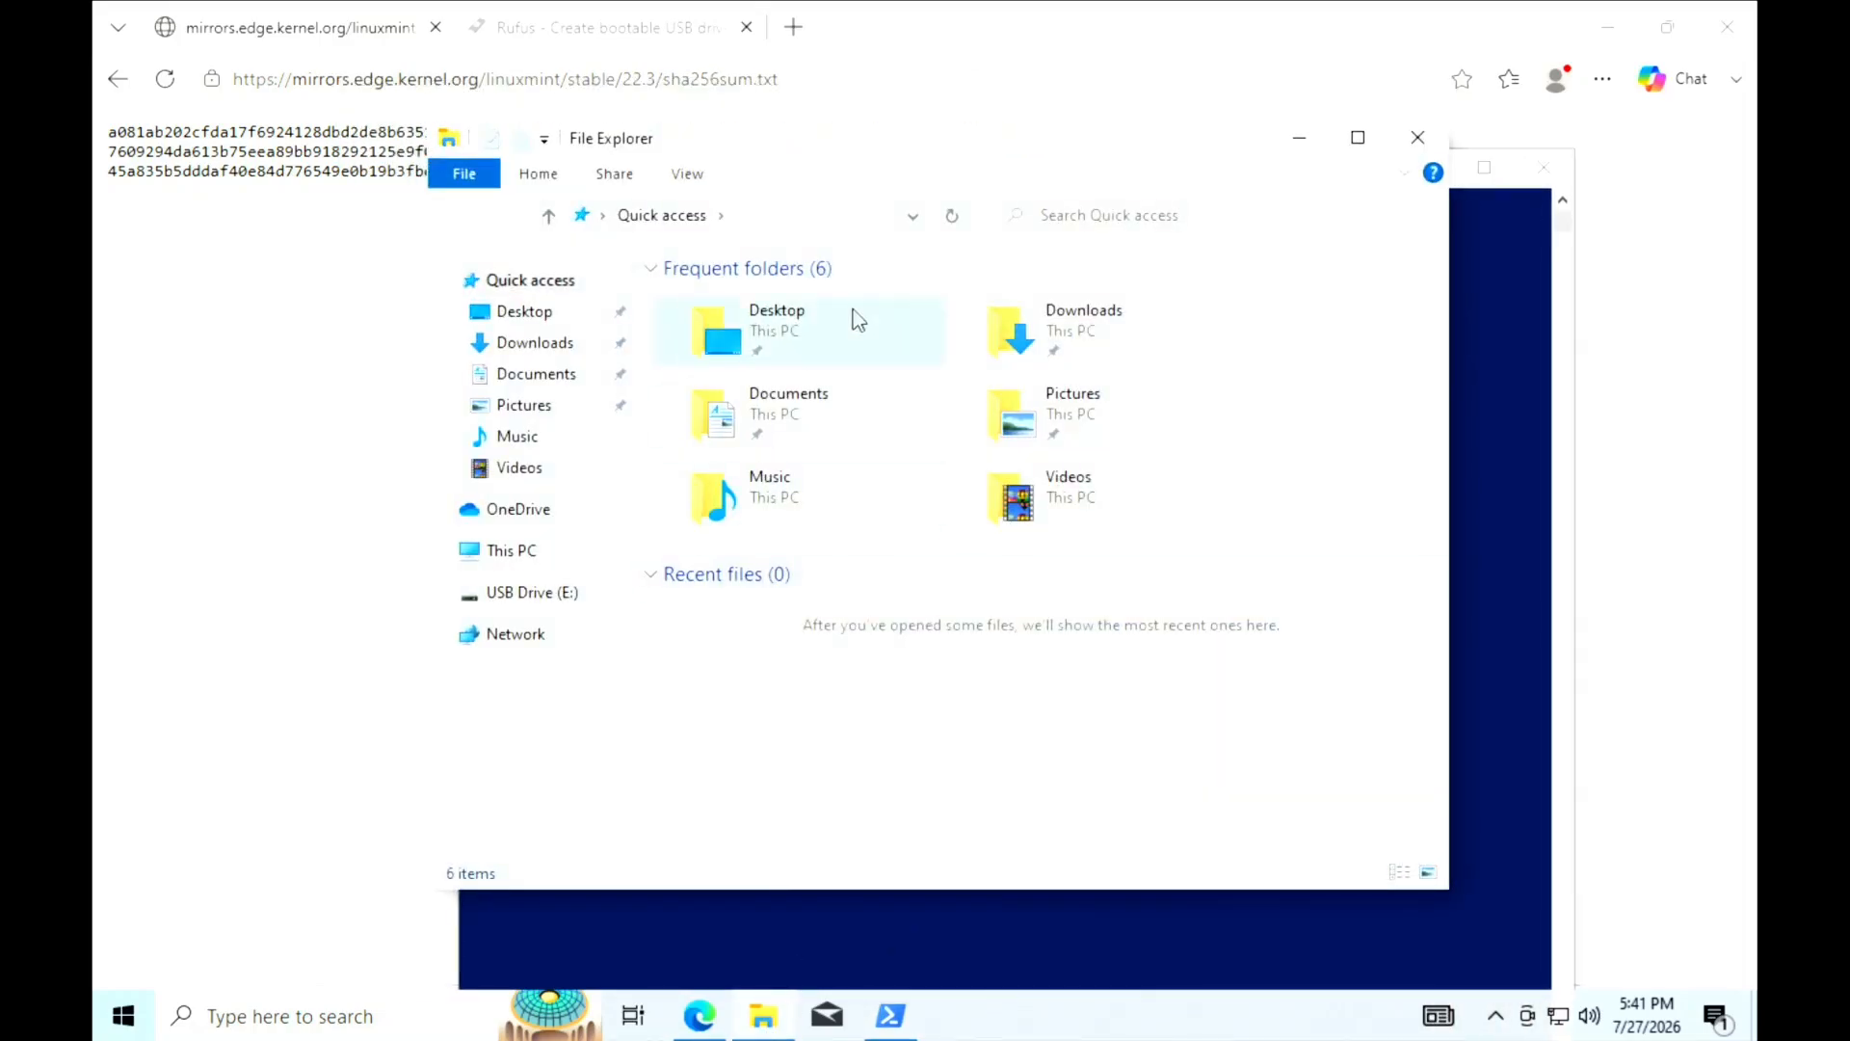
double_click(1126, 319)
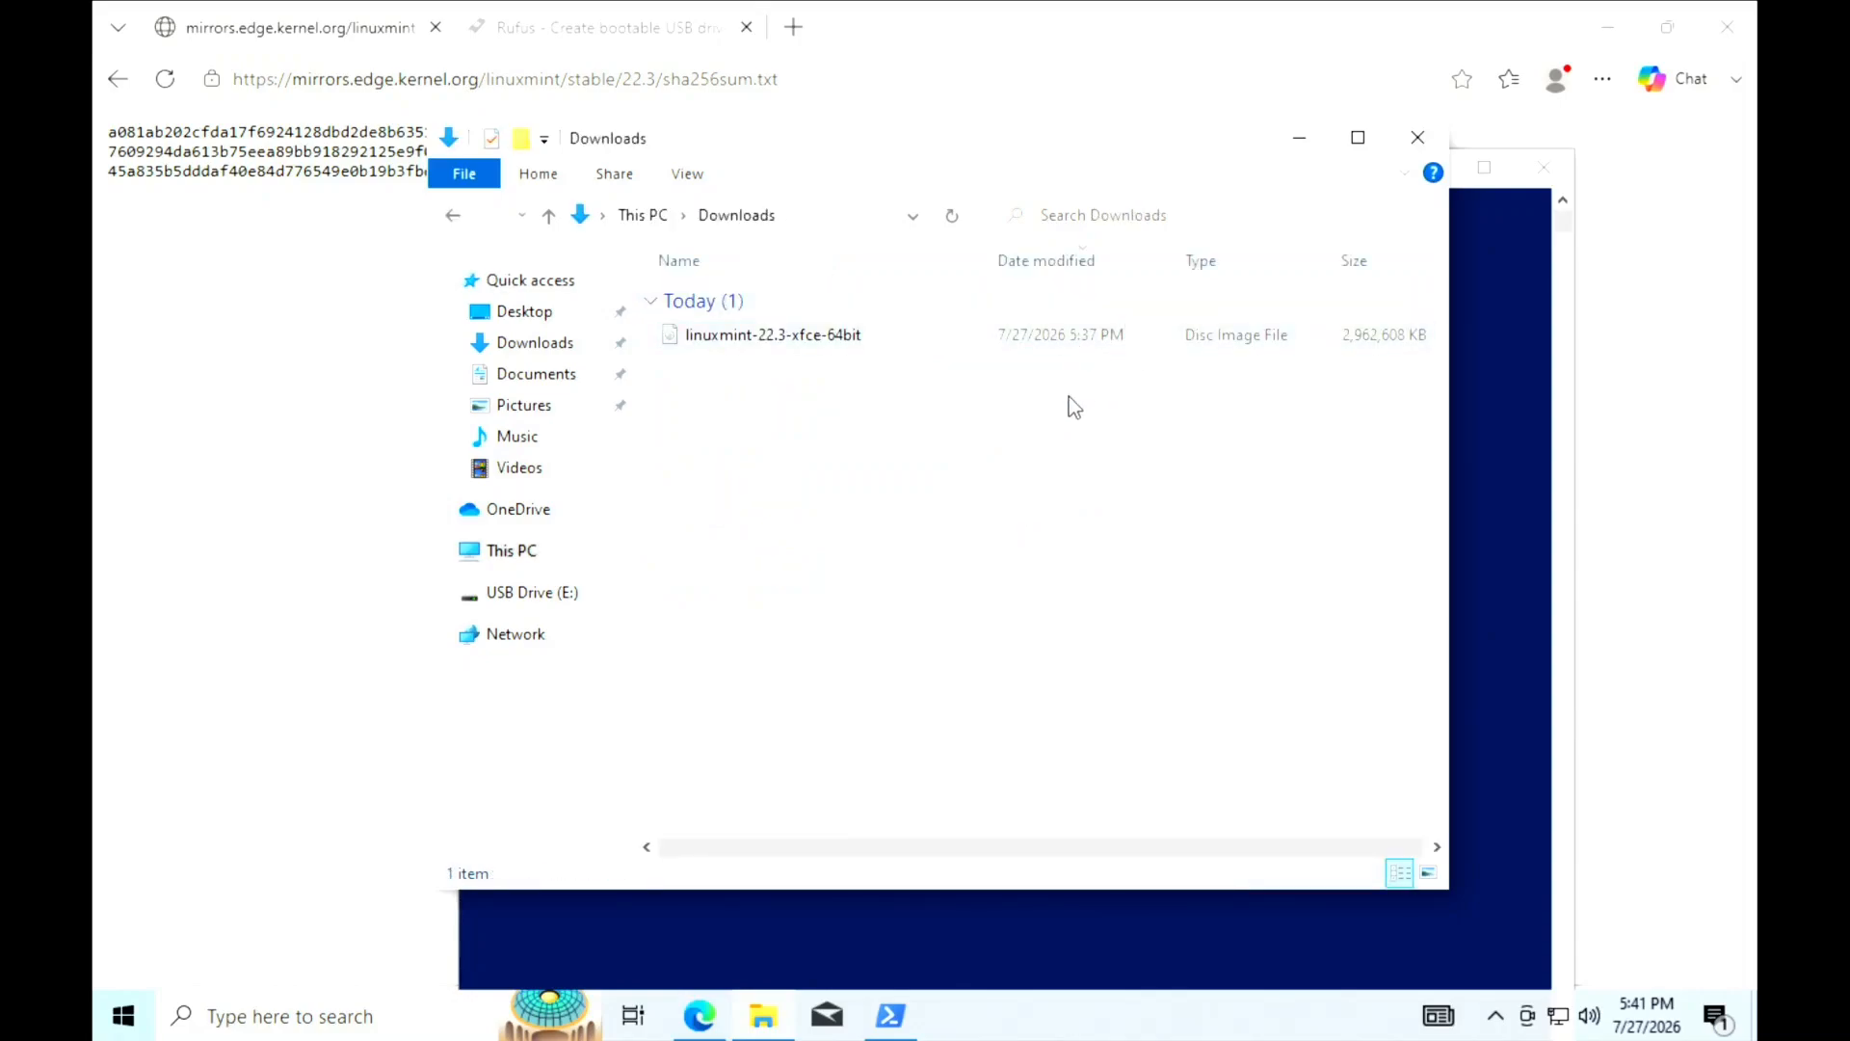
click(1314, 143)
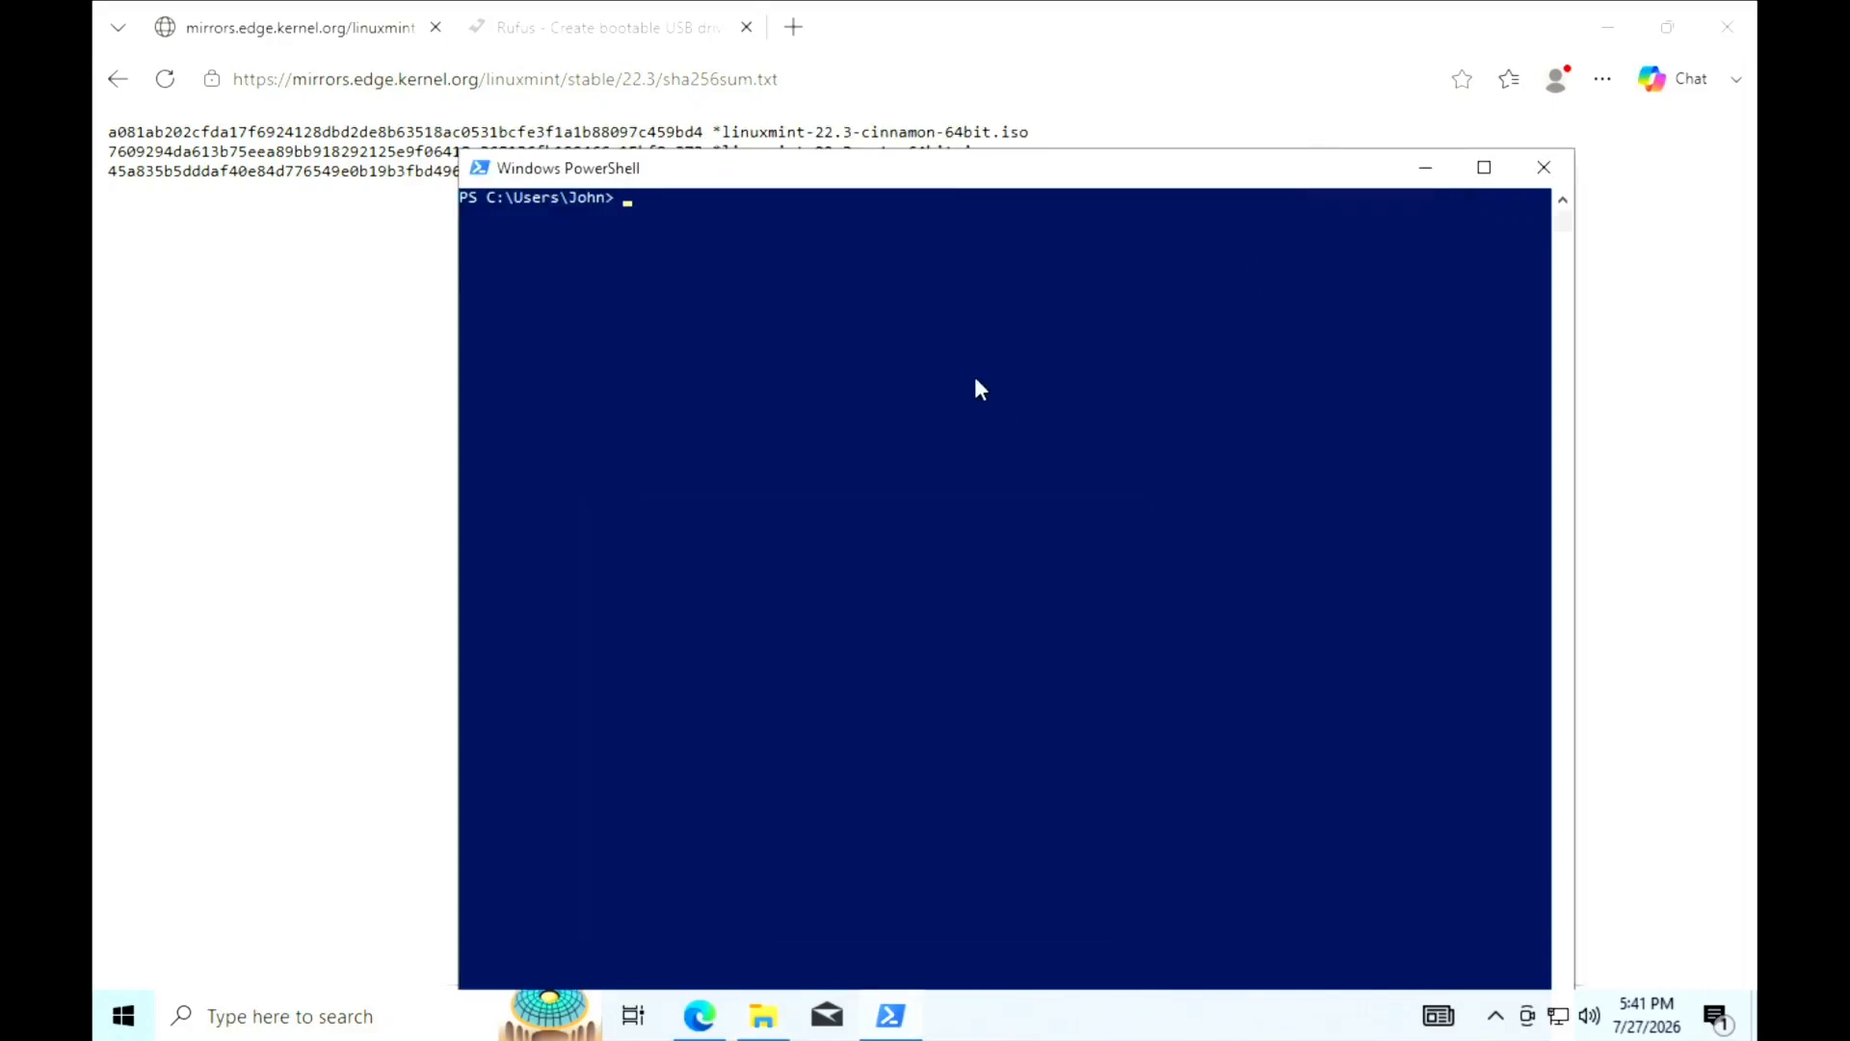
Change the PowerShell working directory to the user's Downloads folder by reusing the earlier cd command.
key(Up)
key(Up)
key(Up)
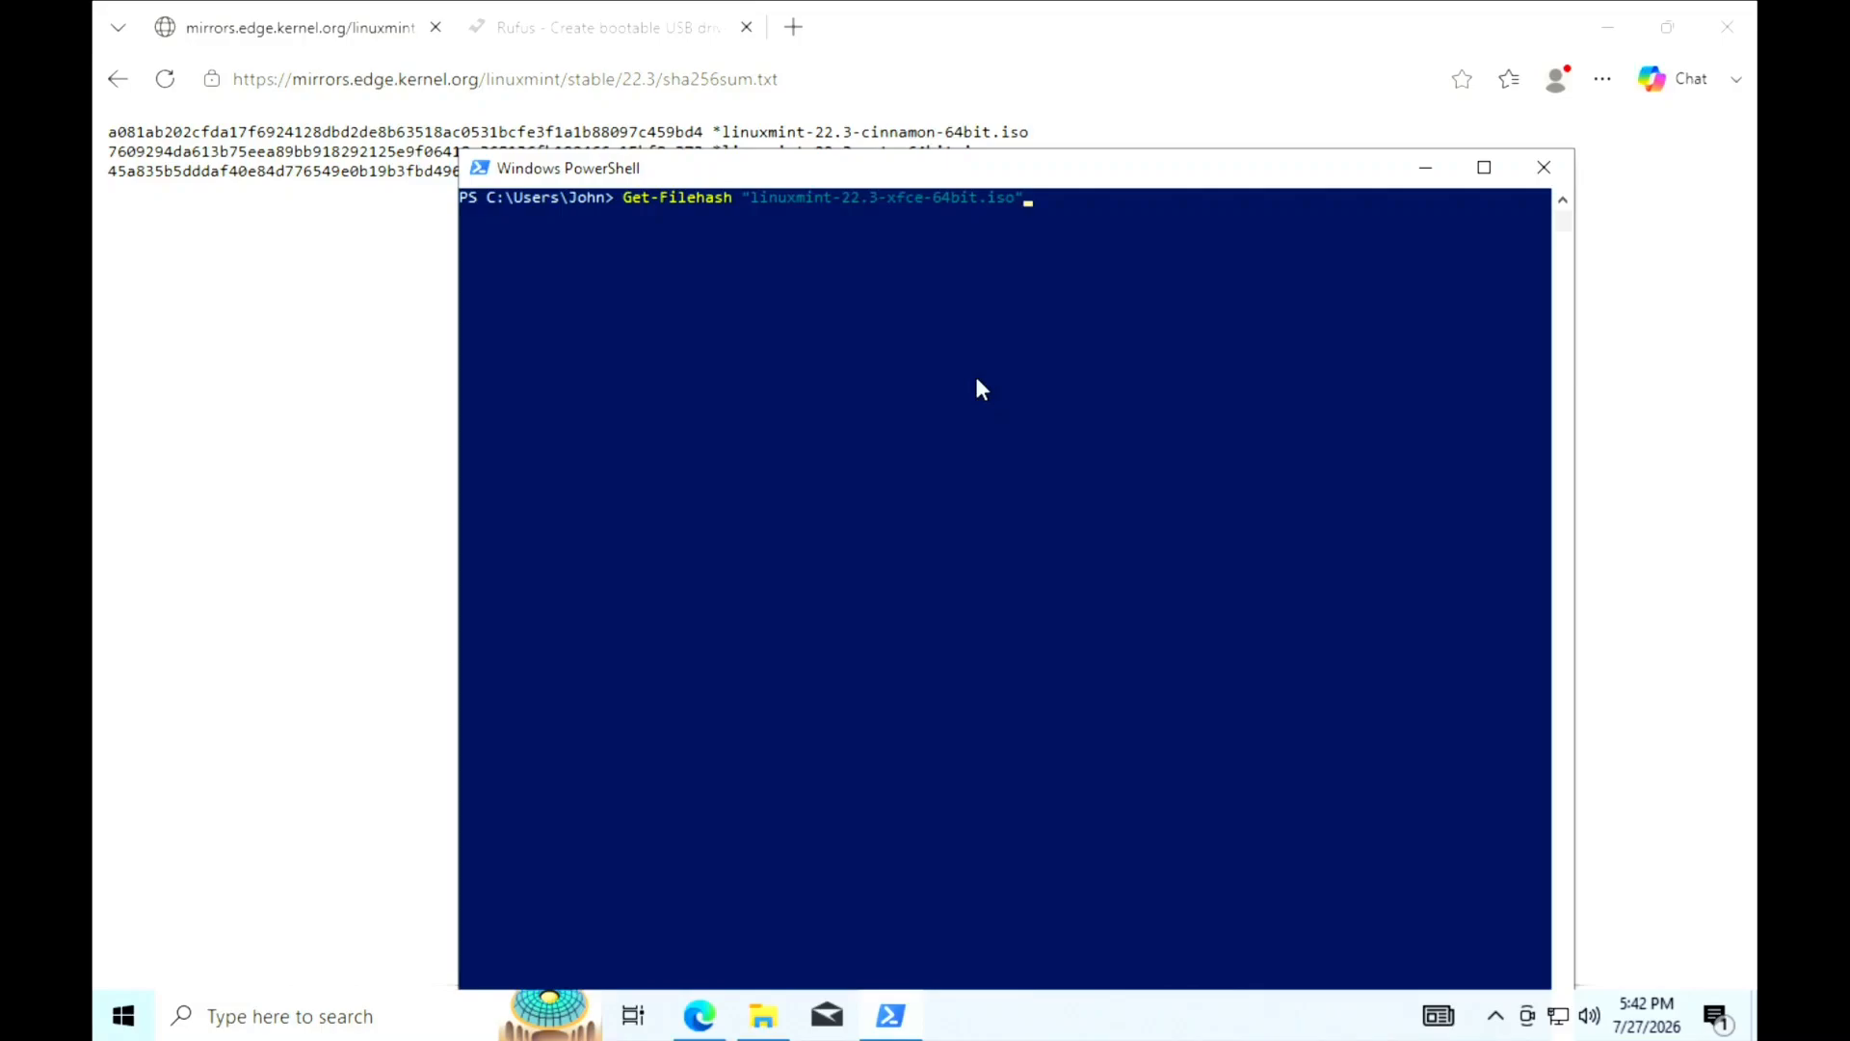
key(Up)
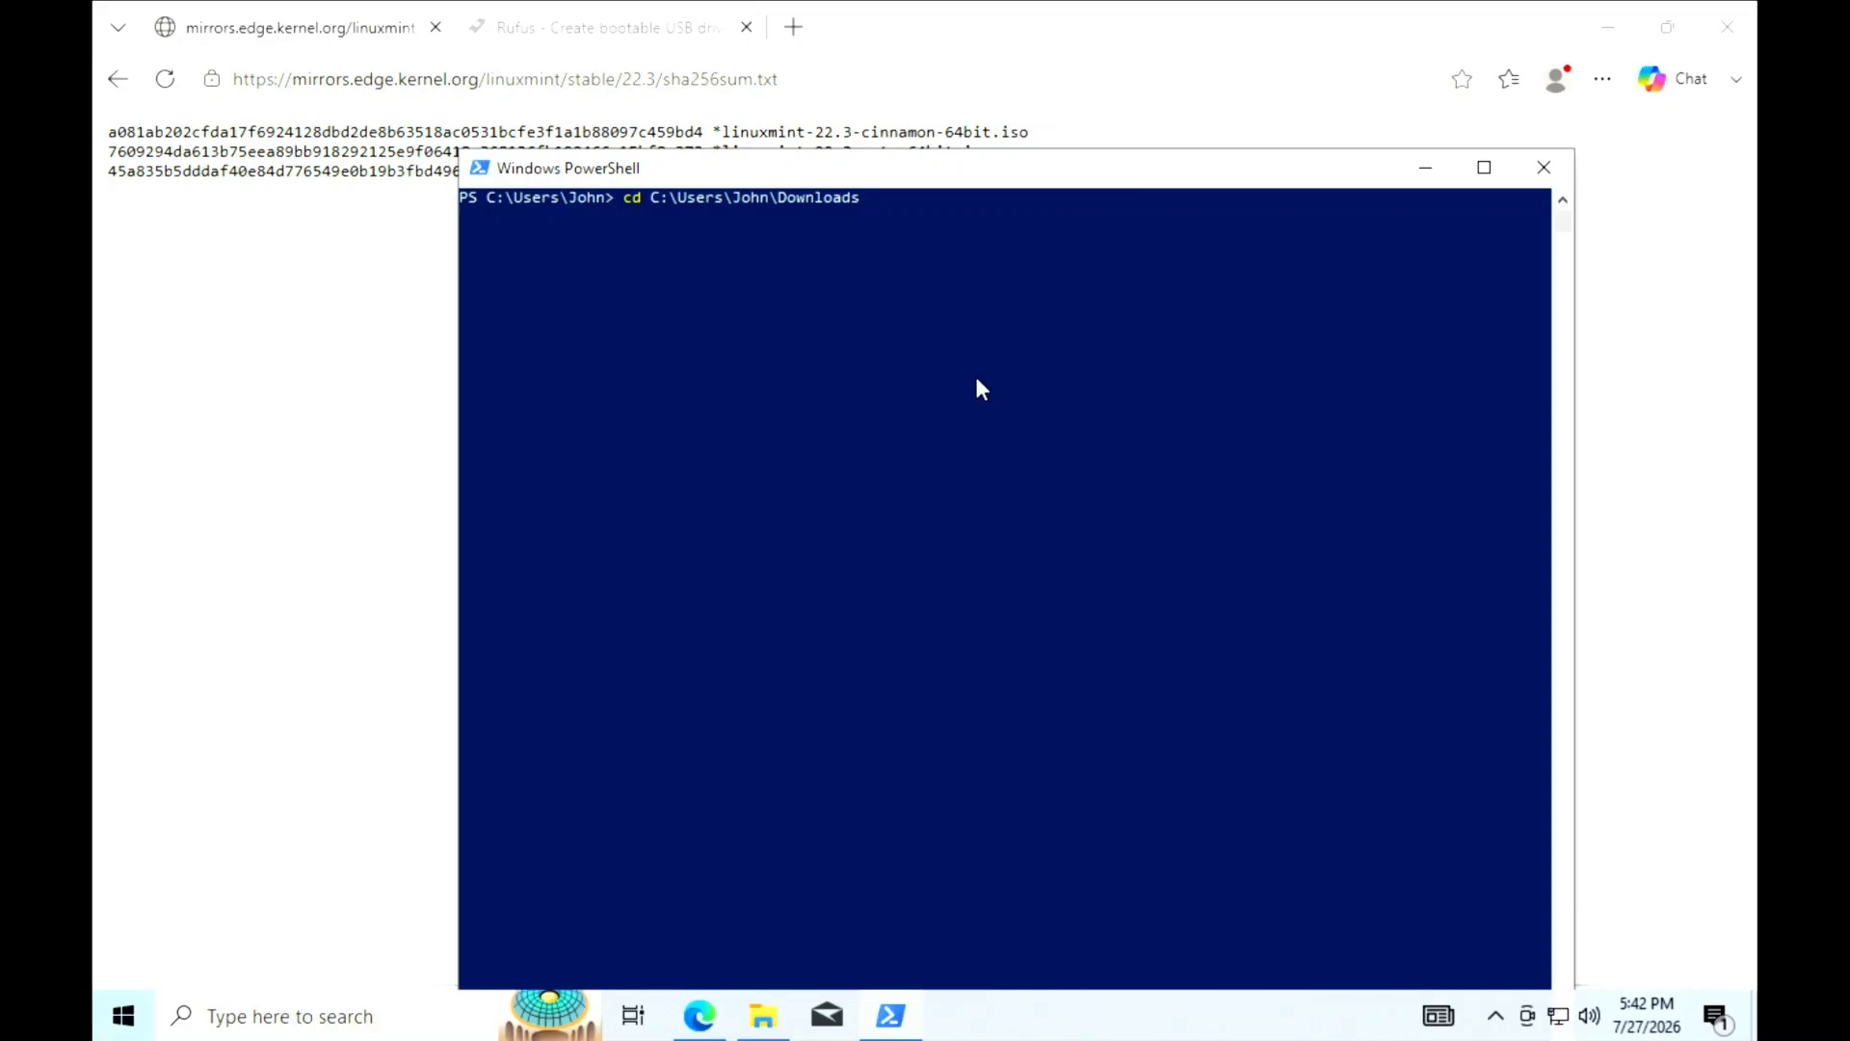
key(Return)
Compute the ISO's SHA256 hash by running Get-Filehash "linuxmint-22.3-xfce-64bit.iso".
key(Up)
key(Up)
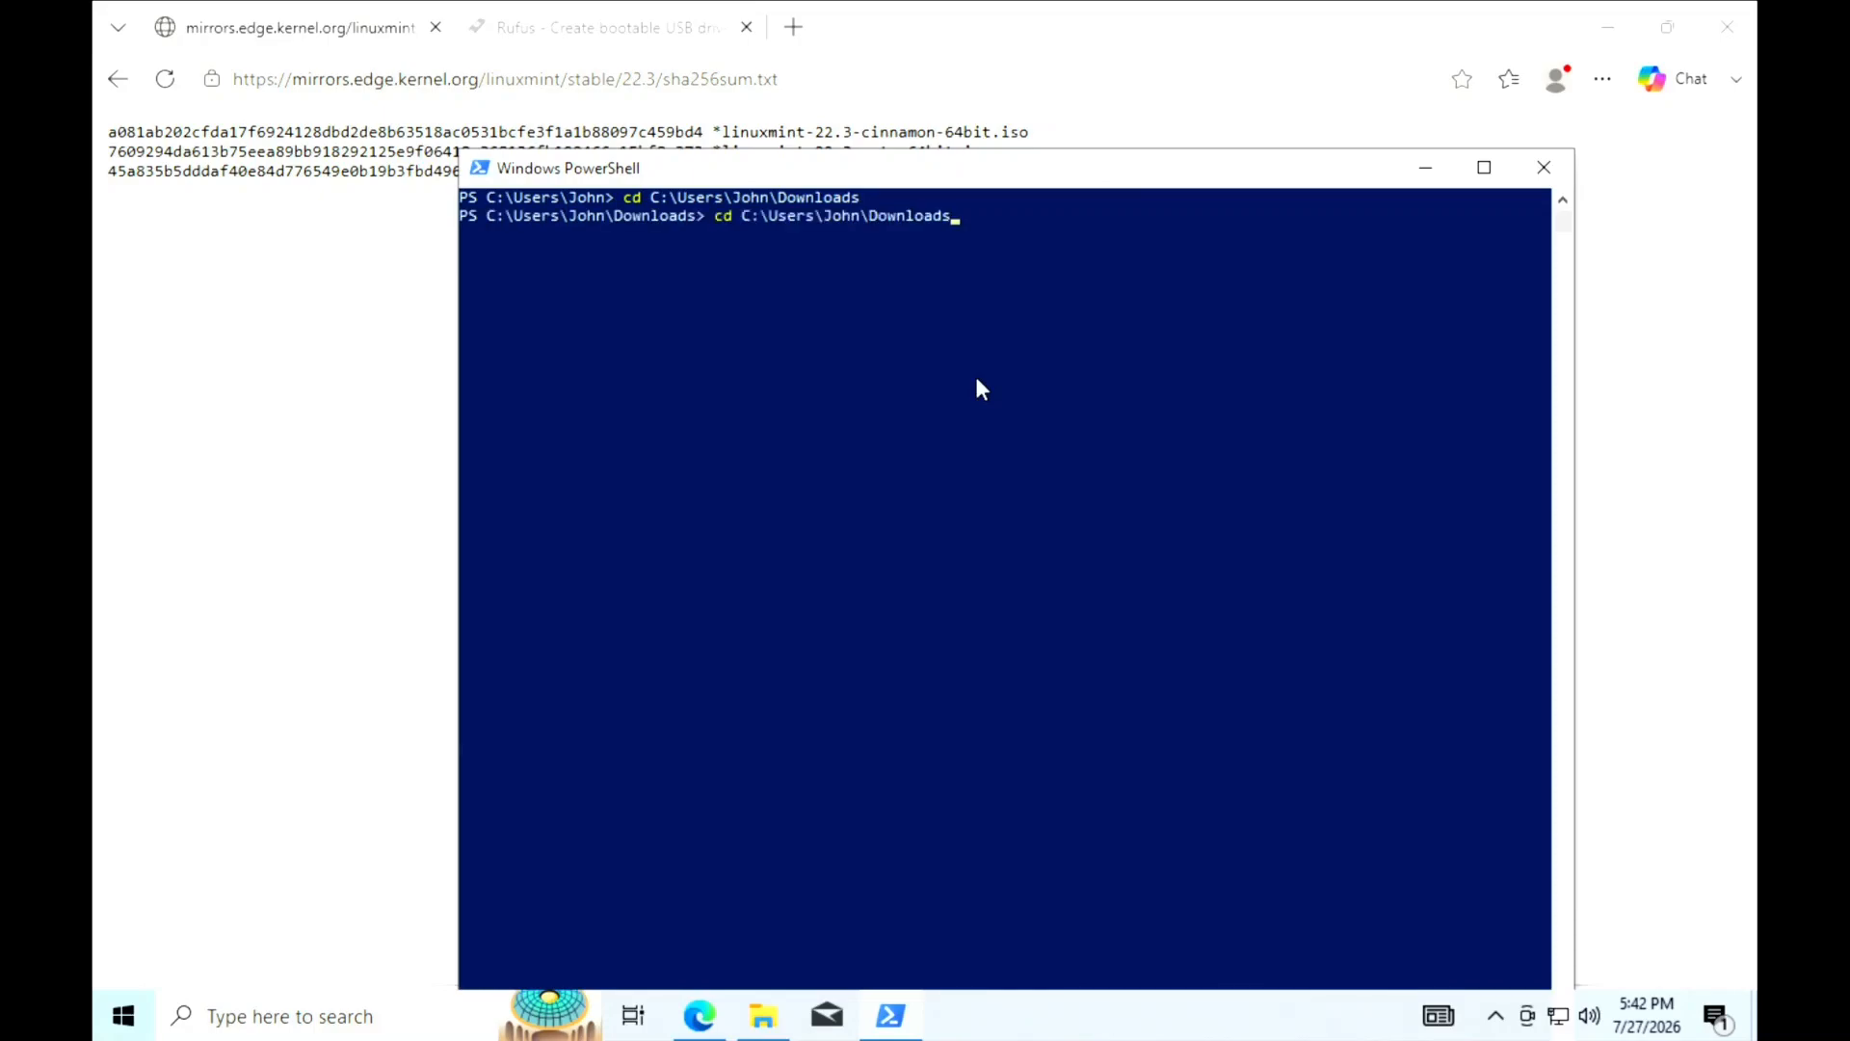
key(Up)
key(Up)
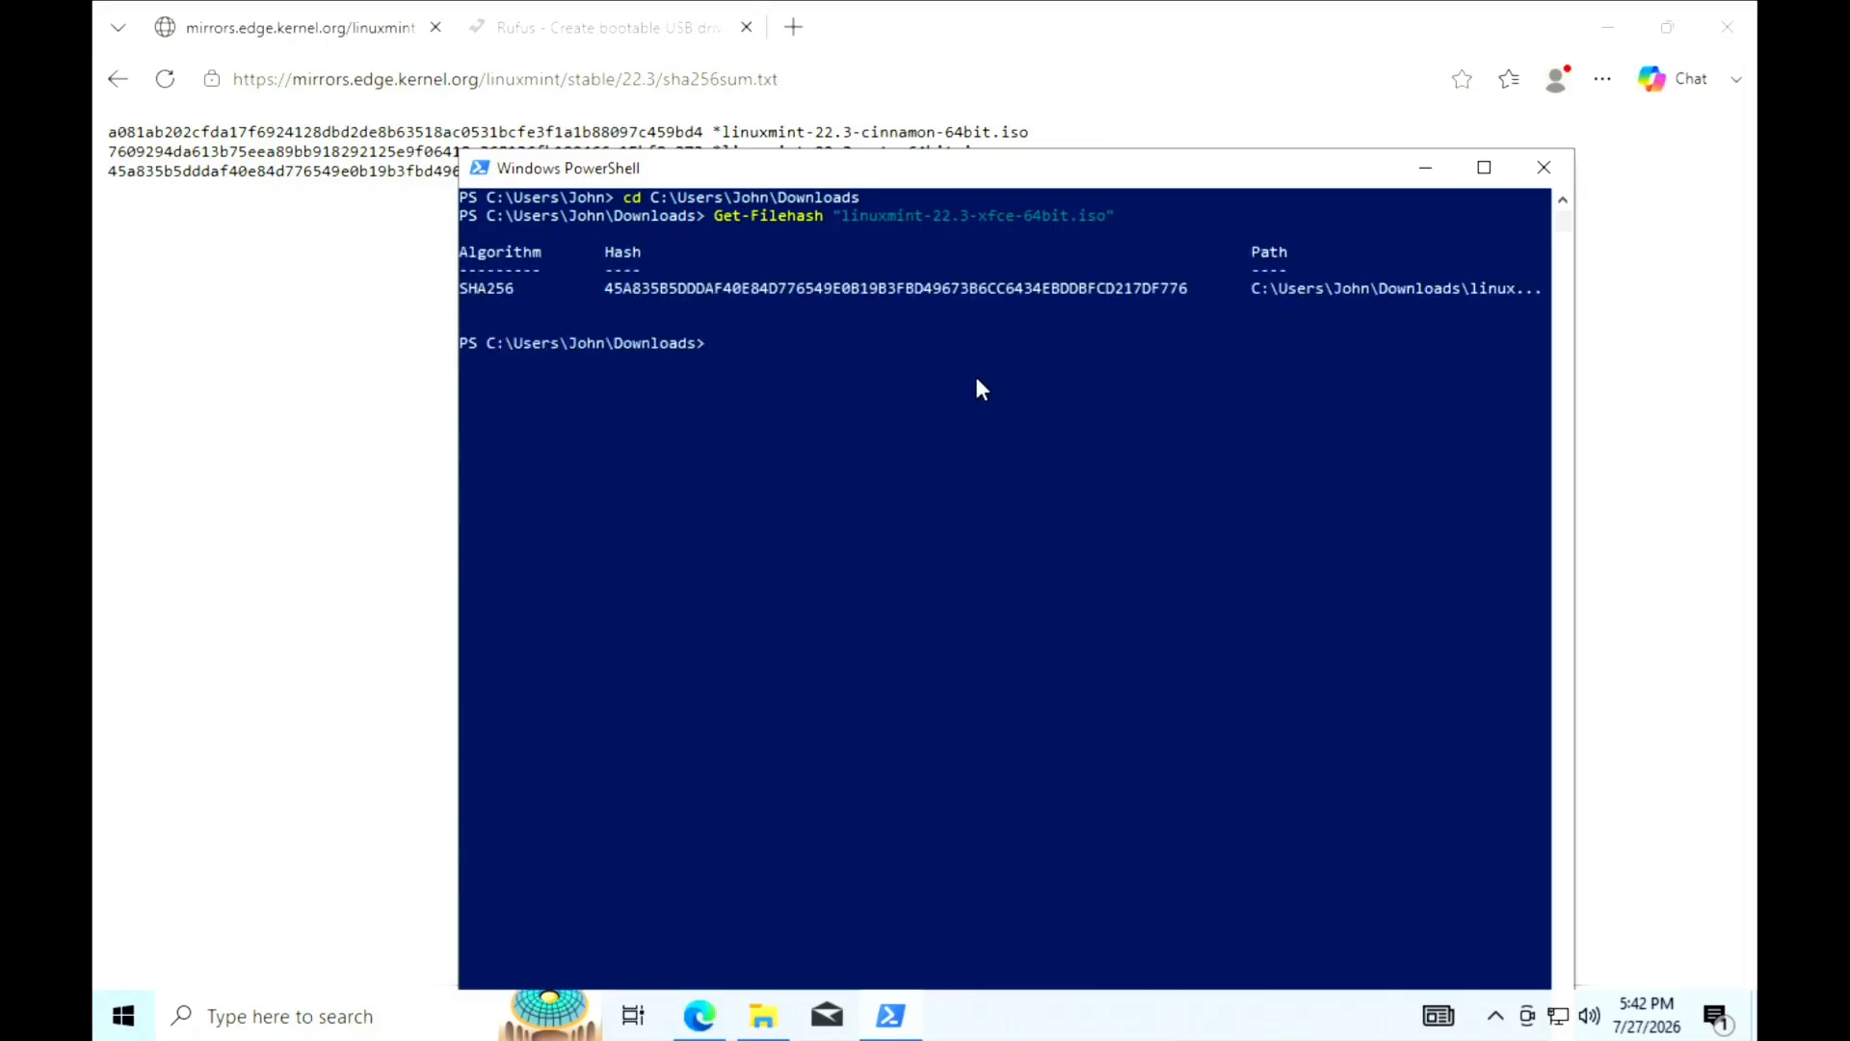
Copy the complete computed SHA256 hash from the PowerShell output.
drag(605, 286, 1193, 291)
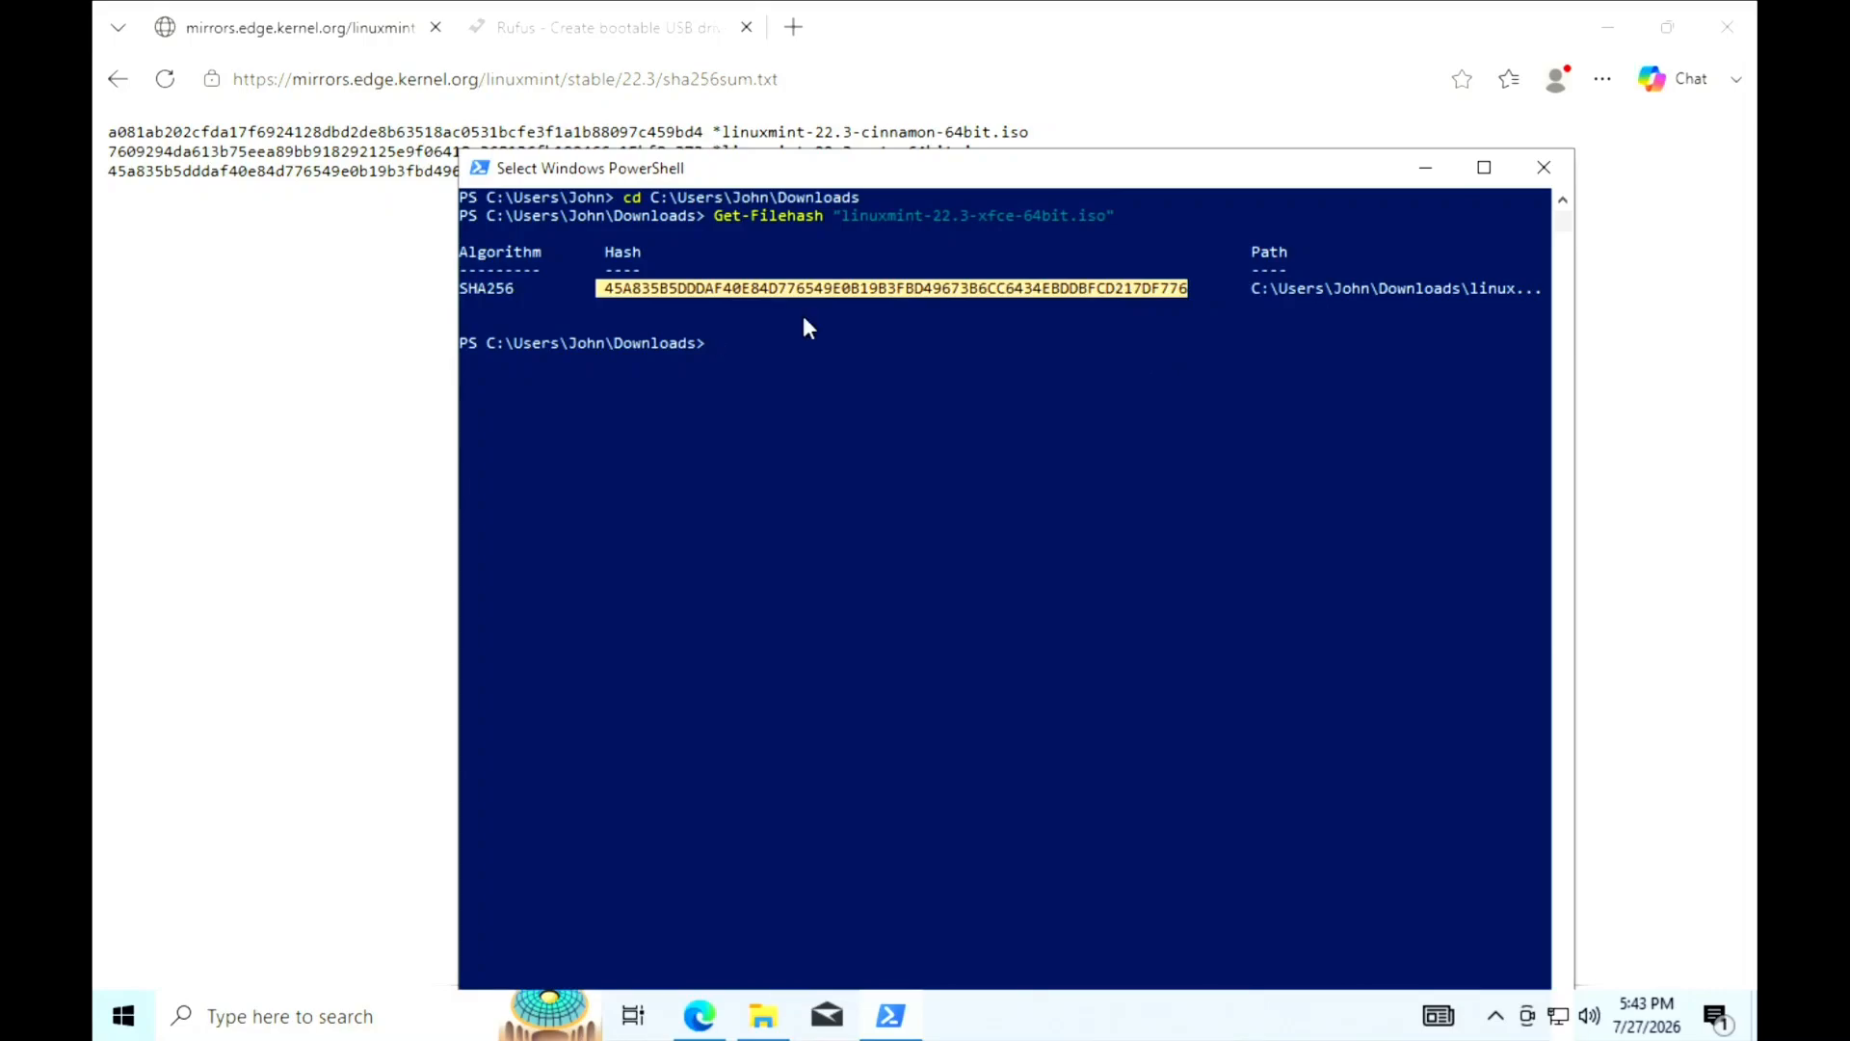
right_click(854, 288)
double_click(854, 287)
right_click(854, 287)
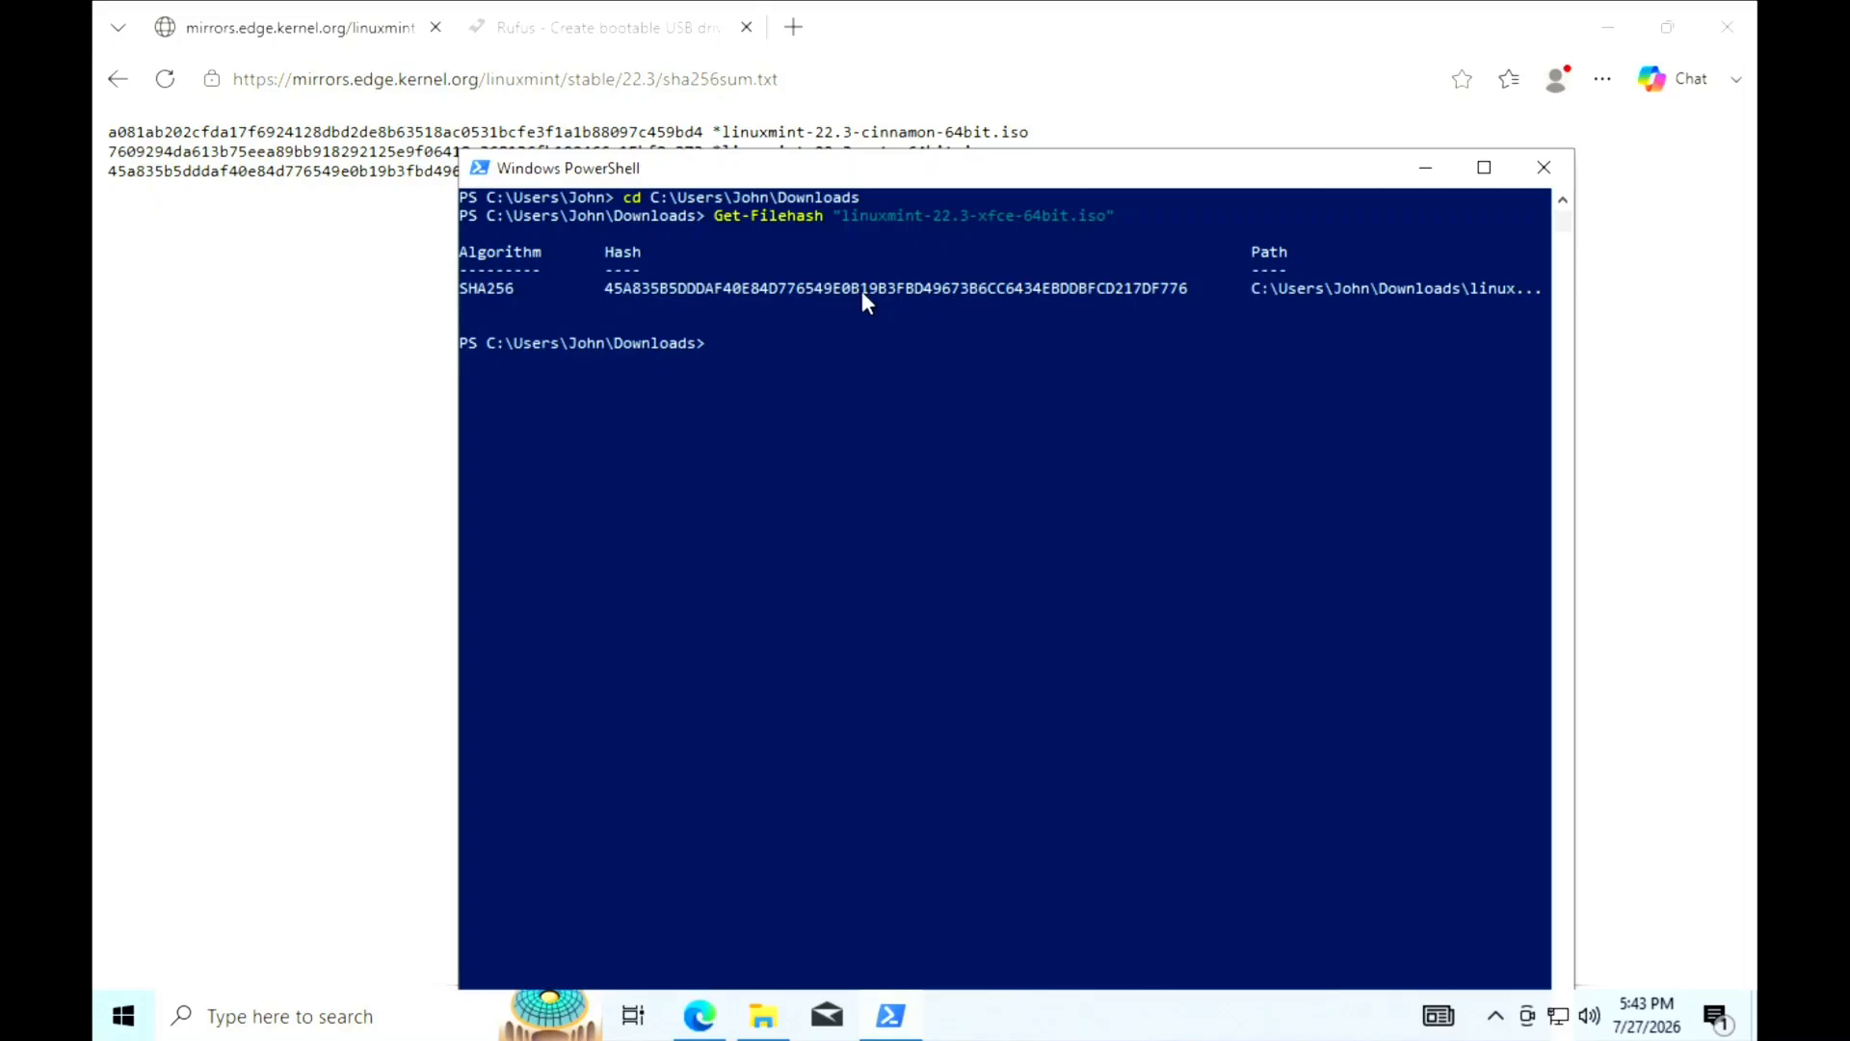
double_click(860, 285)
key(ctrl+c)
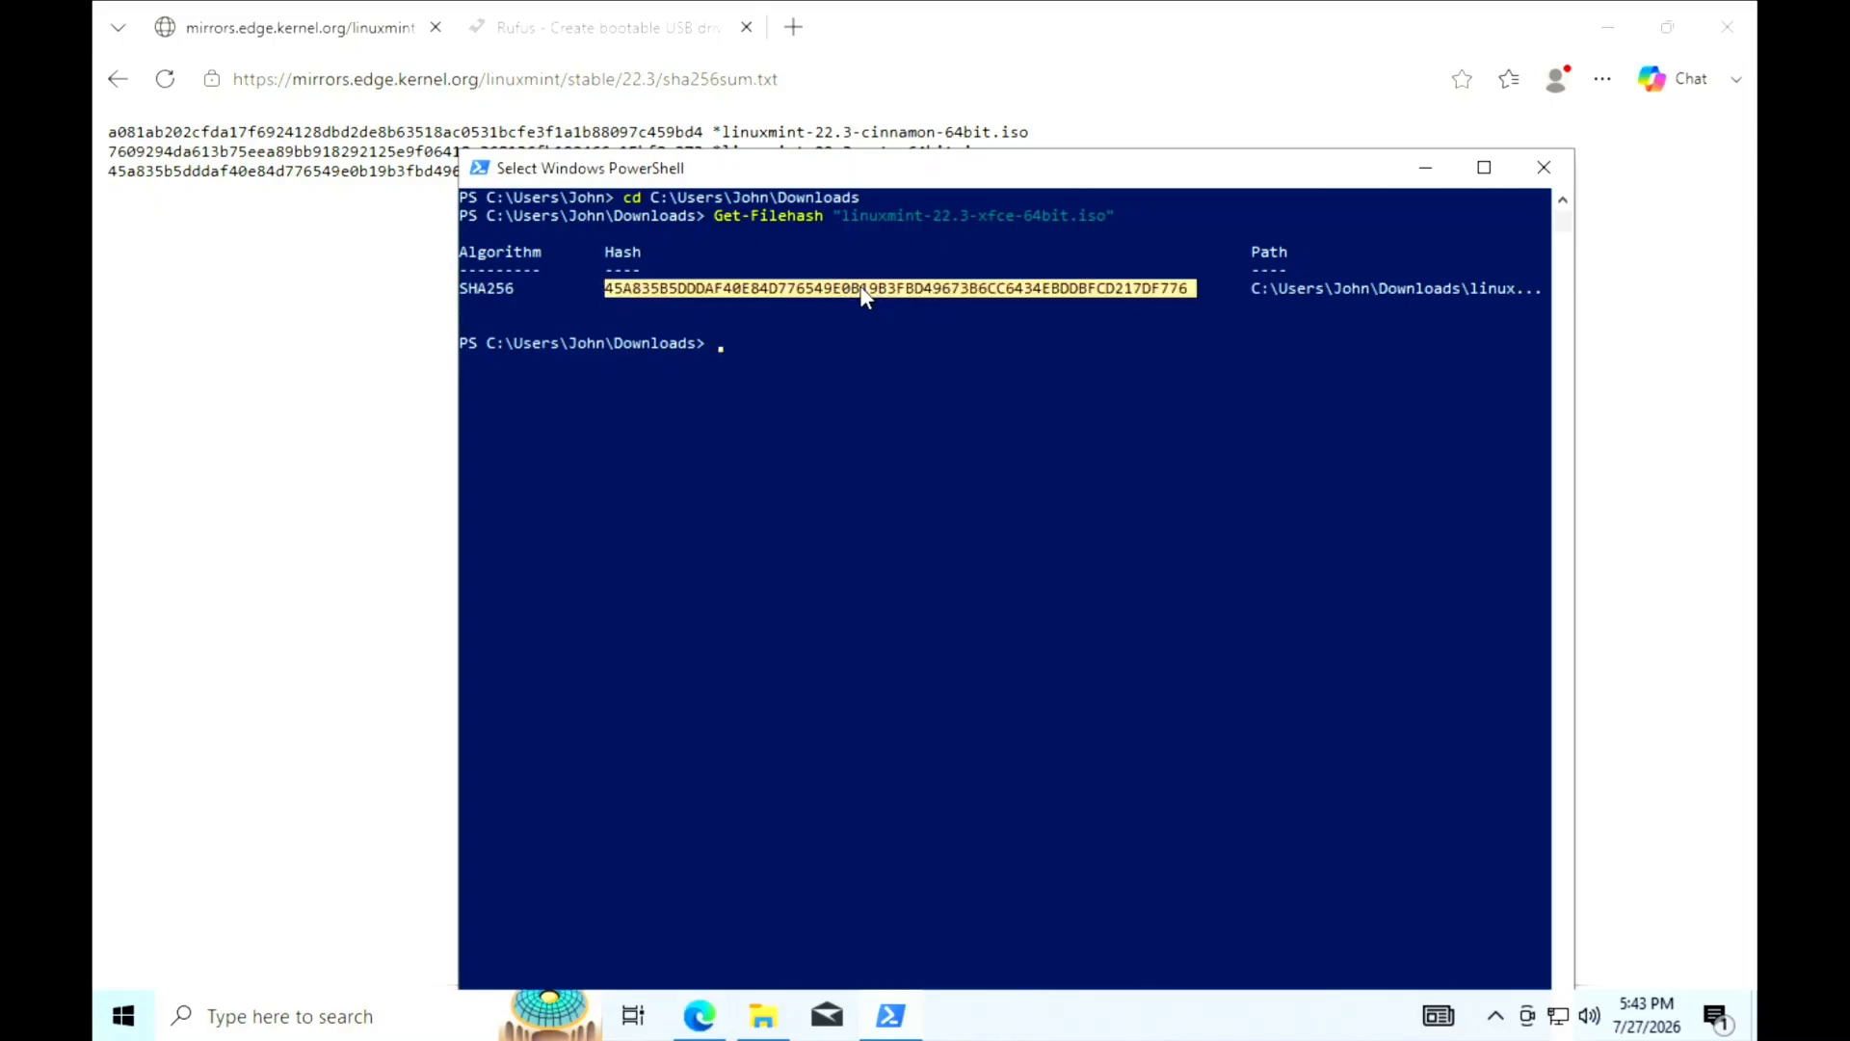
right_click(862, 286)
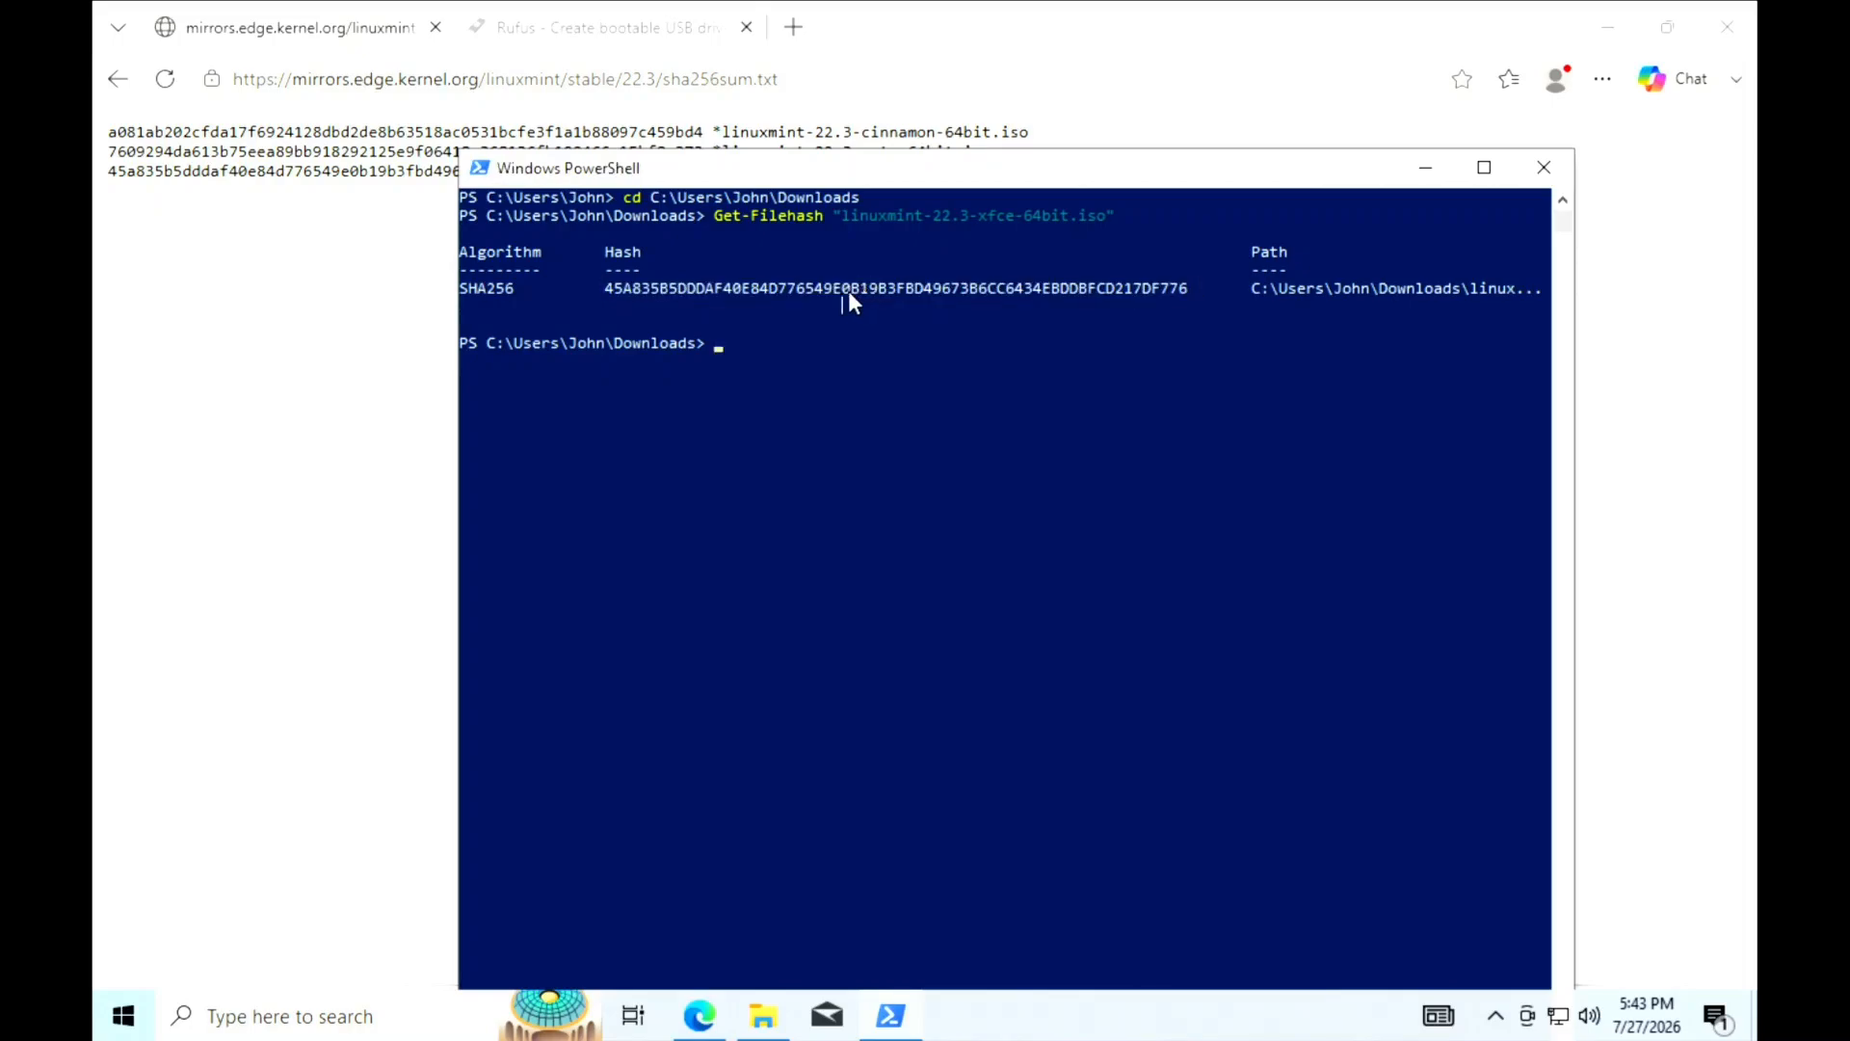
Open Notepad, paste the computed hash into the blank document, and move the window clear of the browser's checksum list.
click(324, 328)
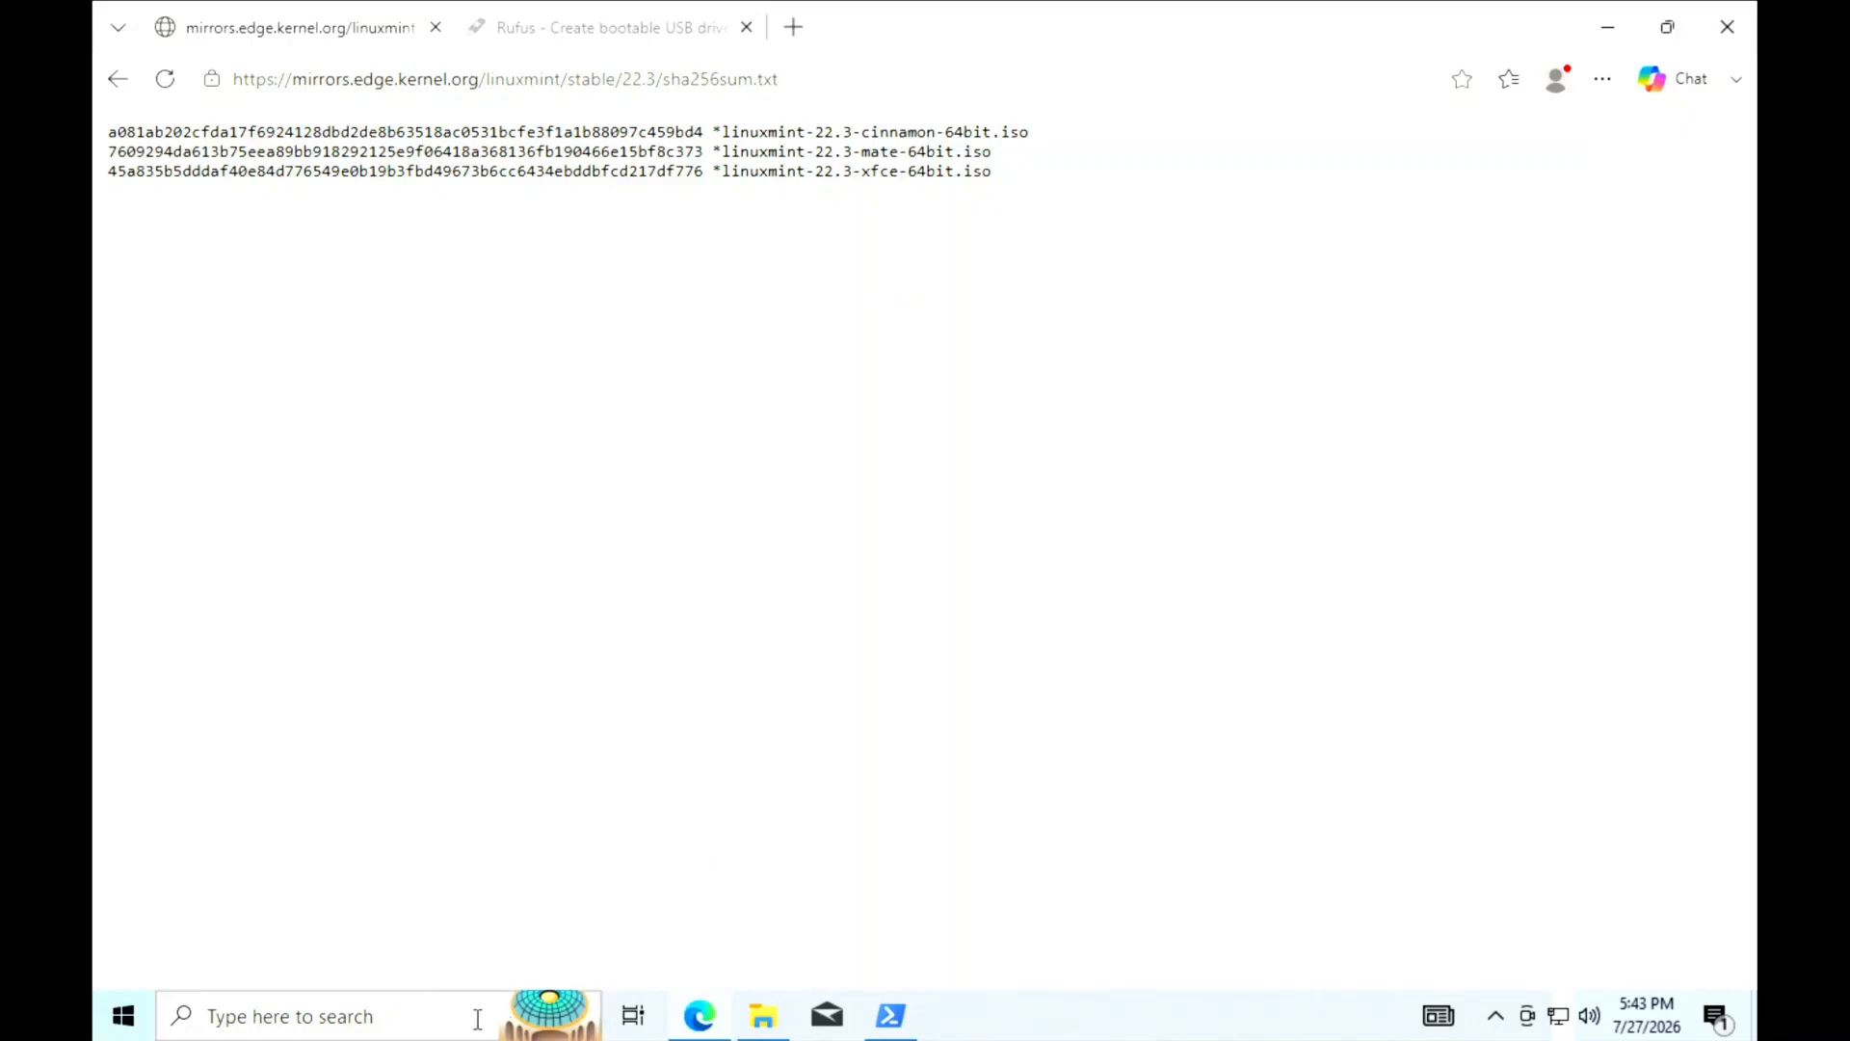
click(433, 1025)
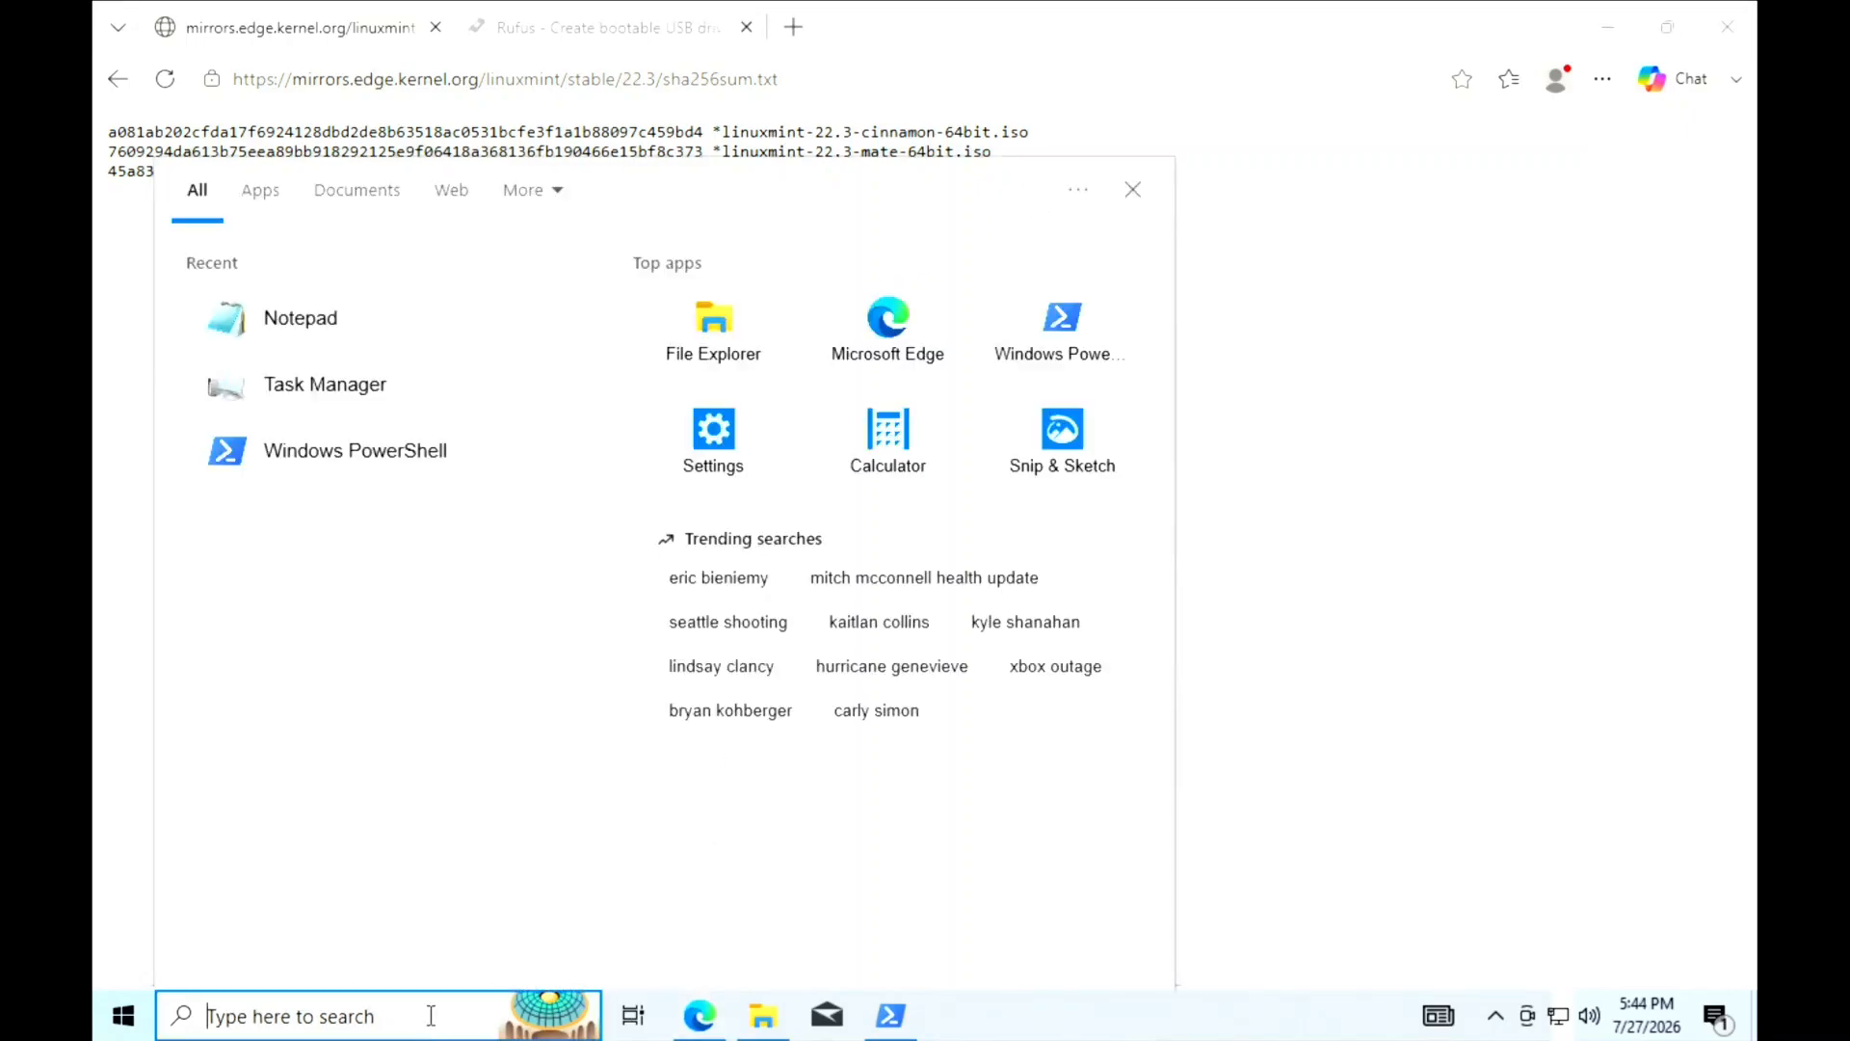
text(note)
click(379, 289)
right_click(541, 222)
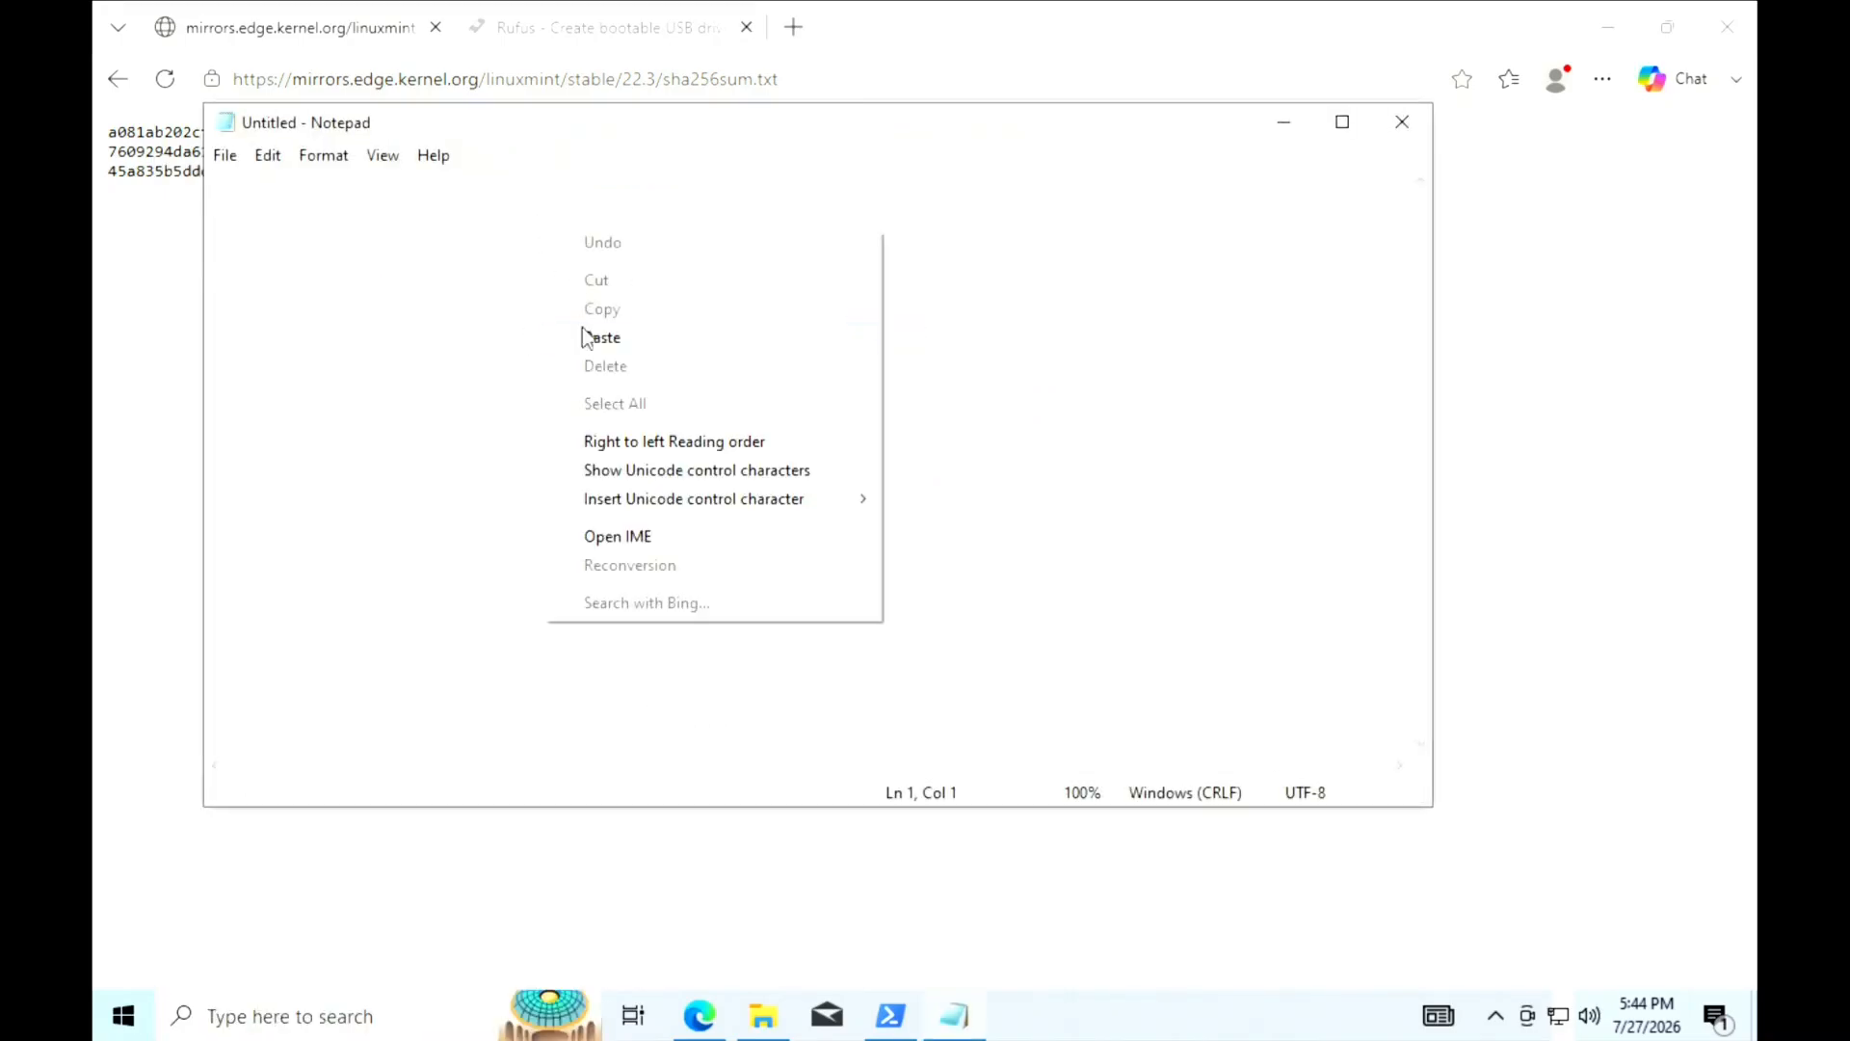
click(591, 335)
drag(901, 140, 1096, 209)
Copy the published linuxmint-22.3-xfce-64bit.iso checksum from the browser and paste it on the second line in Notepad.
double_click(171, 180)
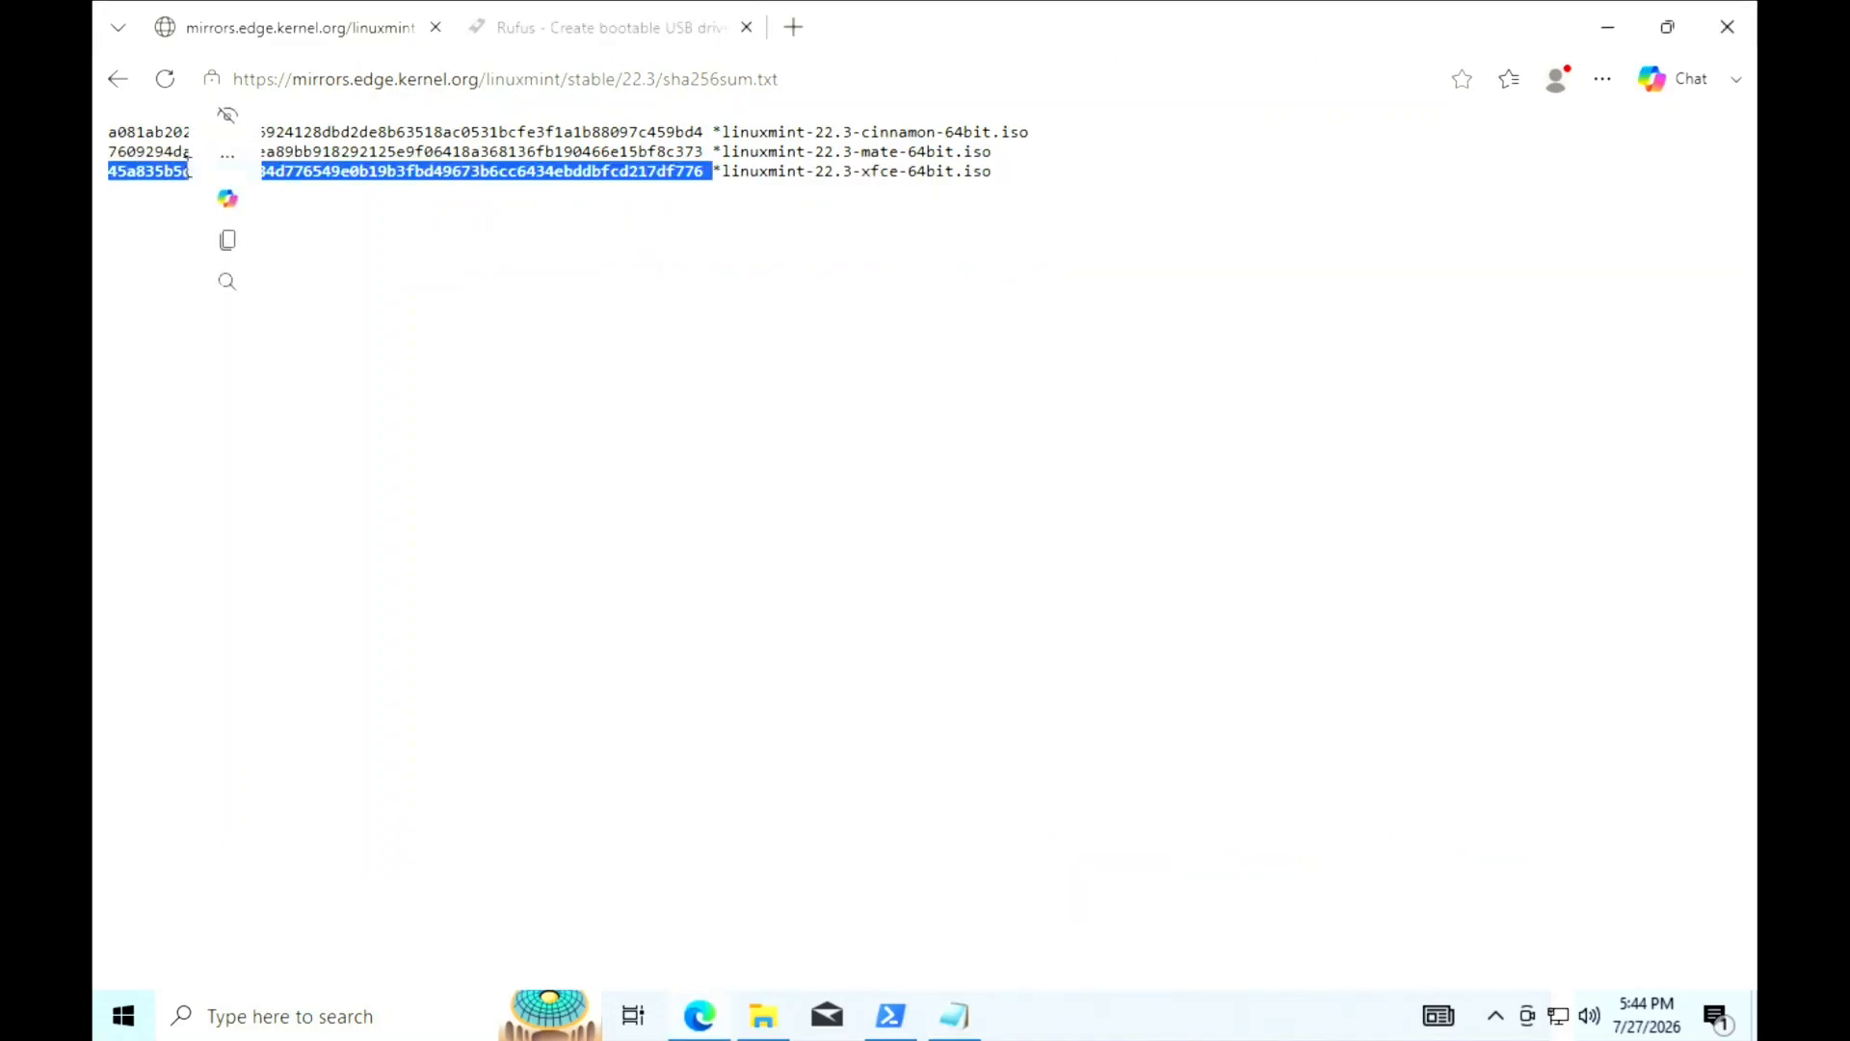
right_click(183, 176)
click(285, 213)
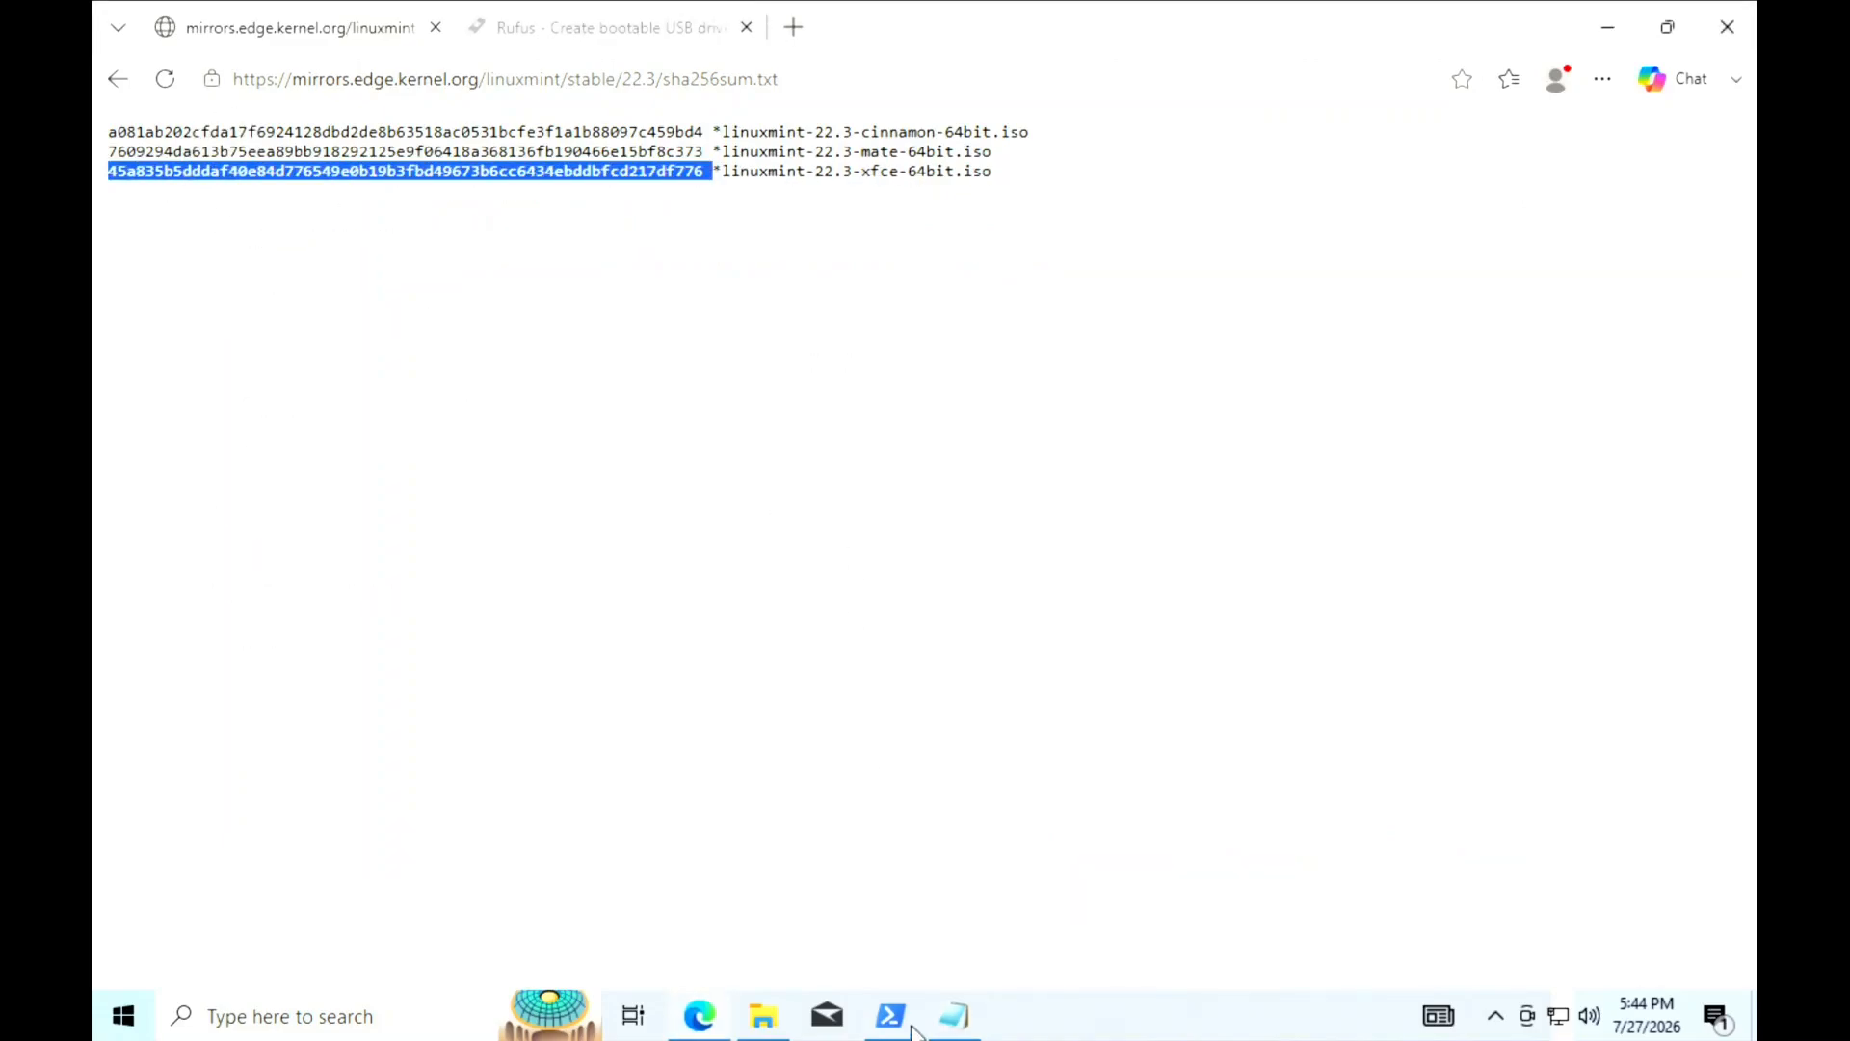
click(954, 1015)
key(Return)
right_click(607, 315)
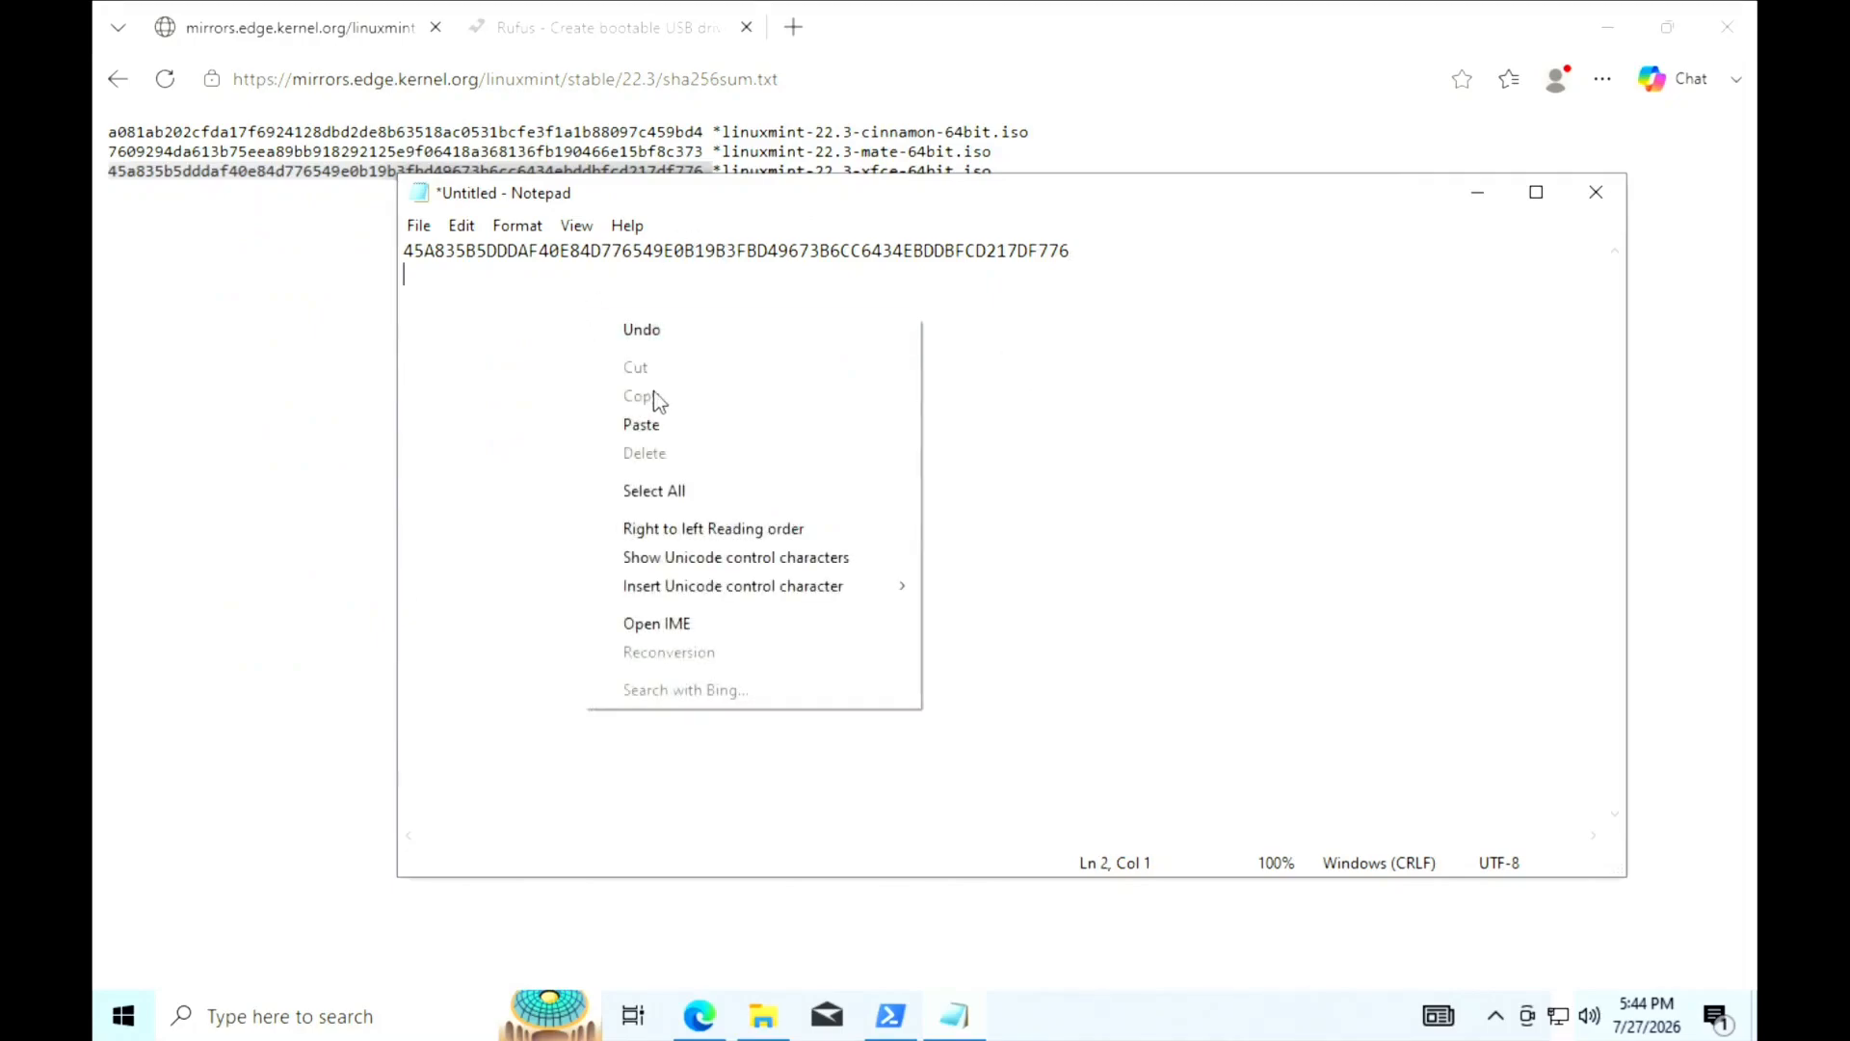
click(655, 424)
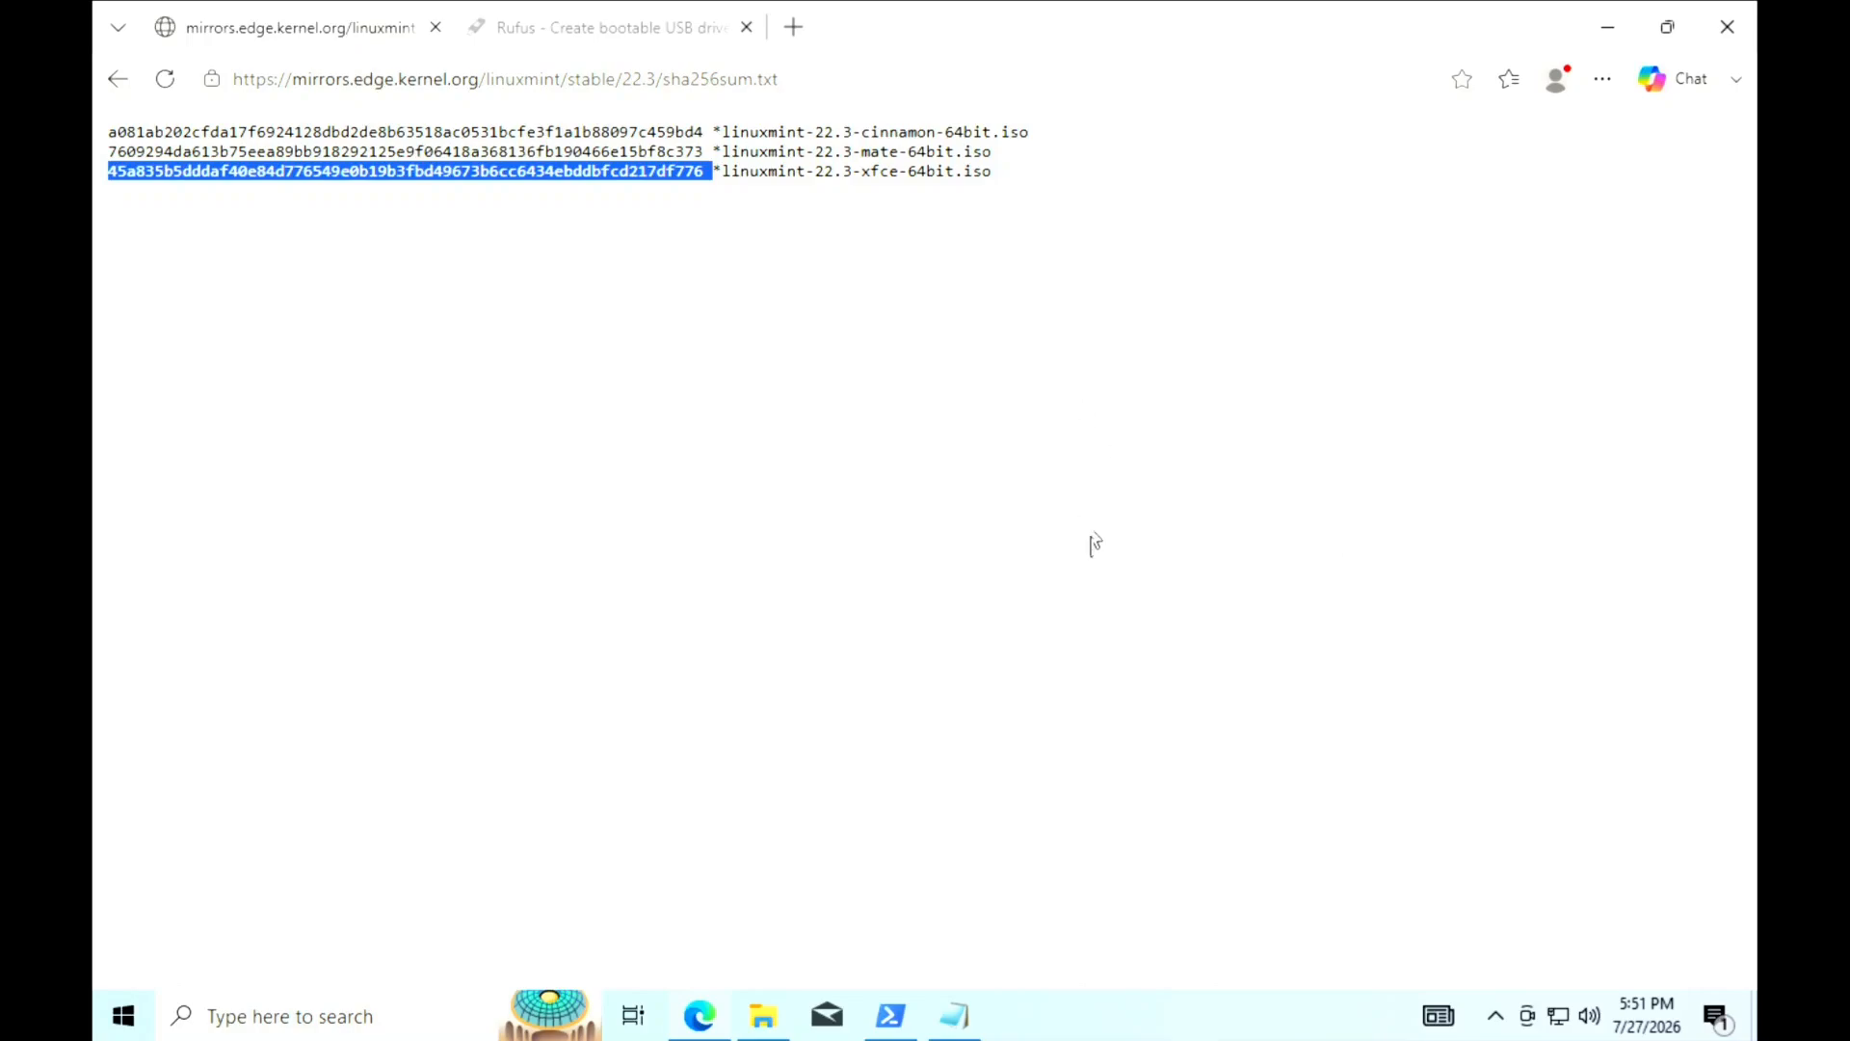
In PowerShell, compare the Get-Filehash result for linuxmint-22.3-xfce-64bit.iso in Downloads with the published Xfce checksum using the -eq operator.
click(888, 1018)
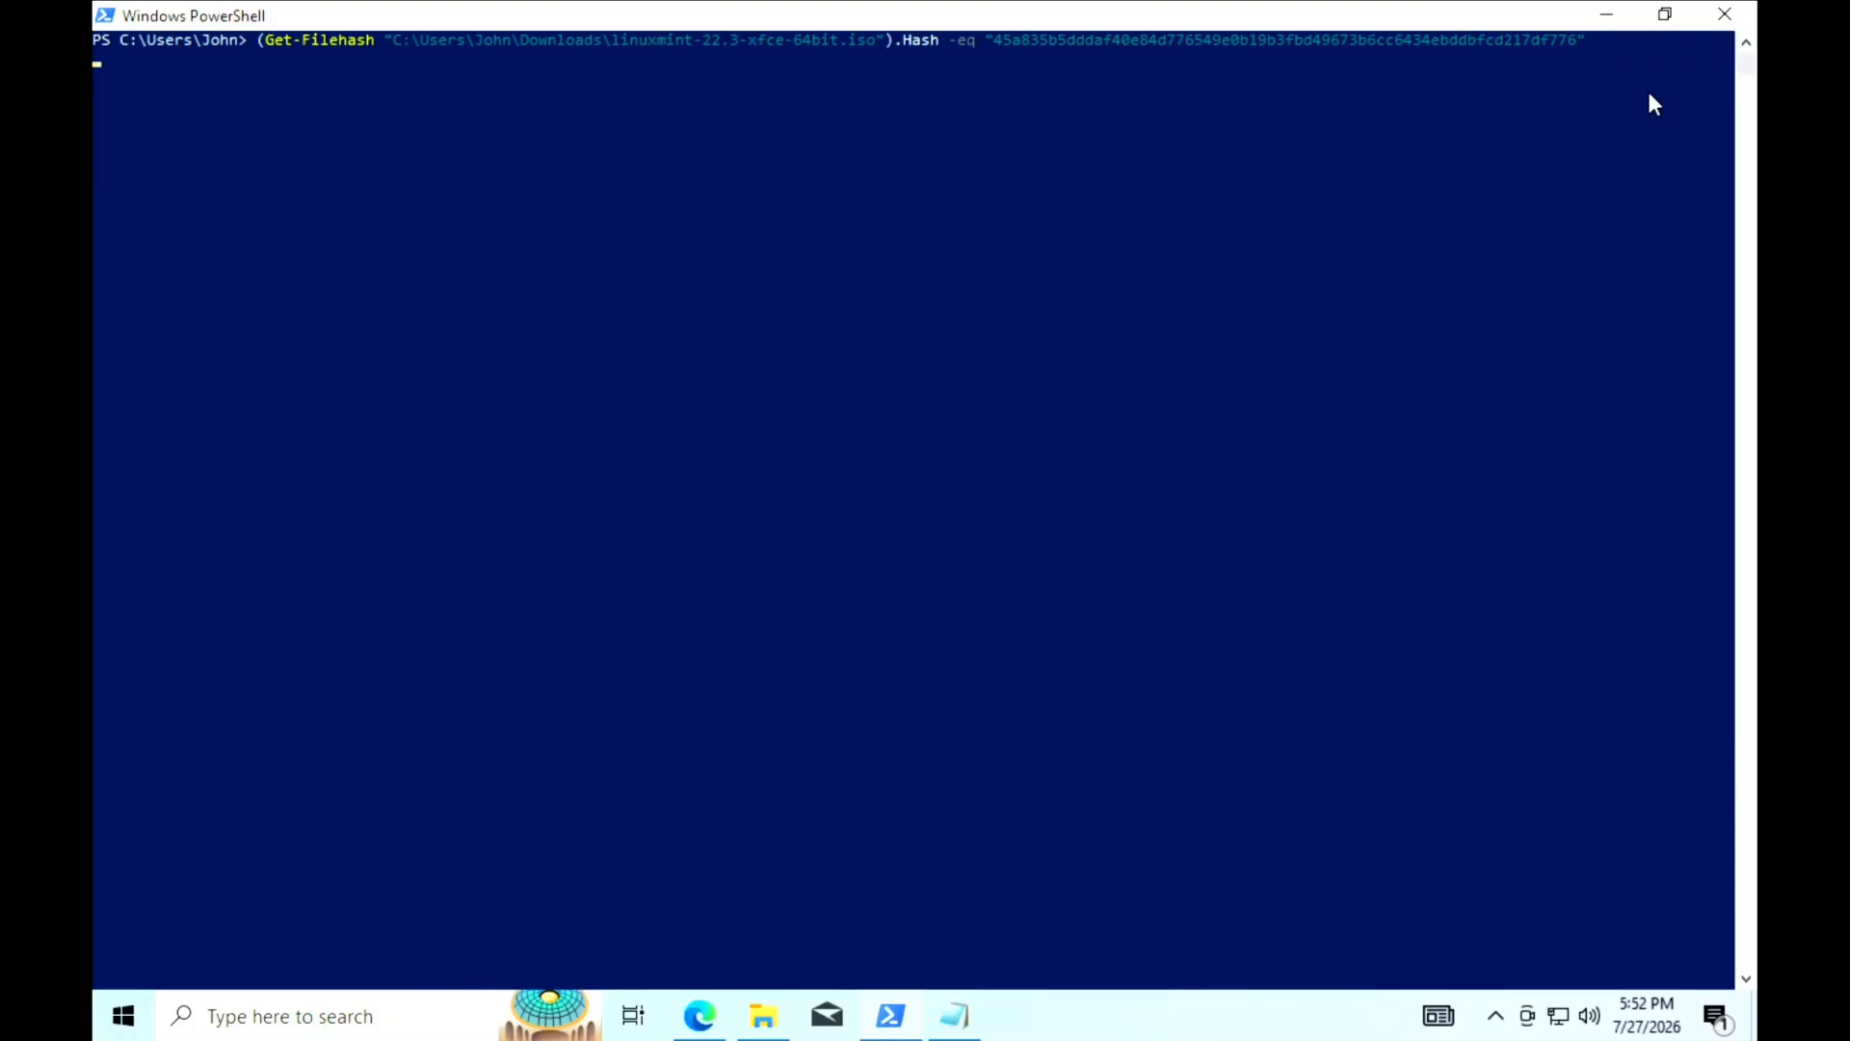
key(Return)
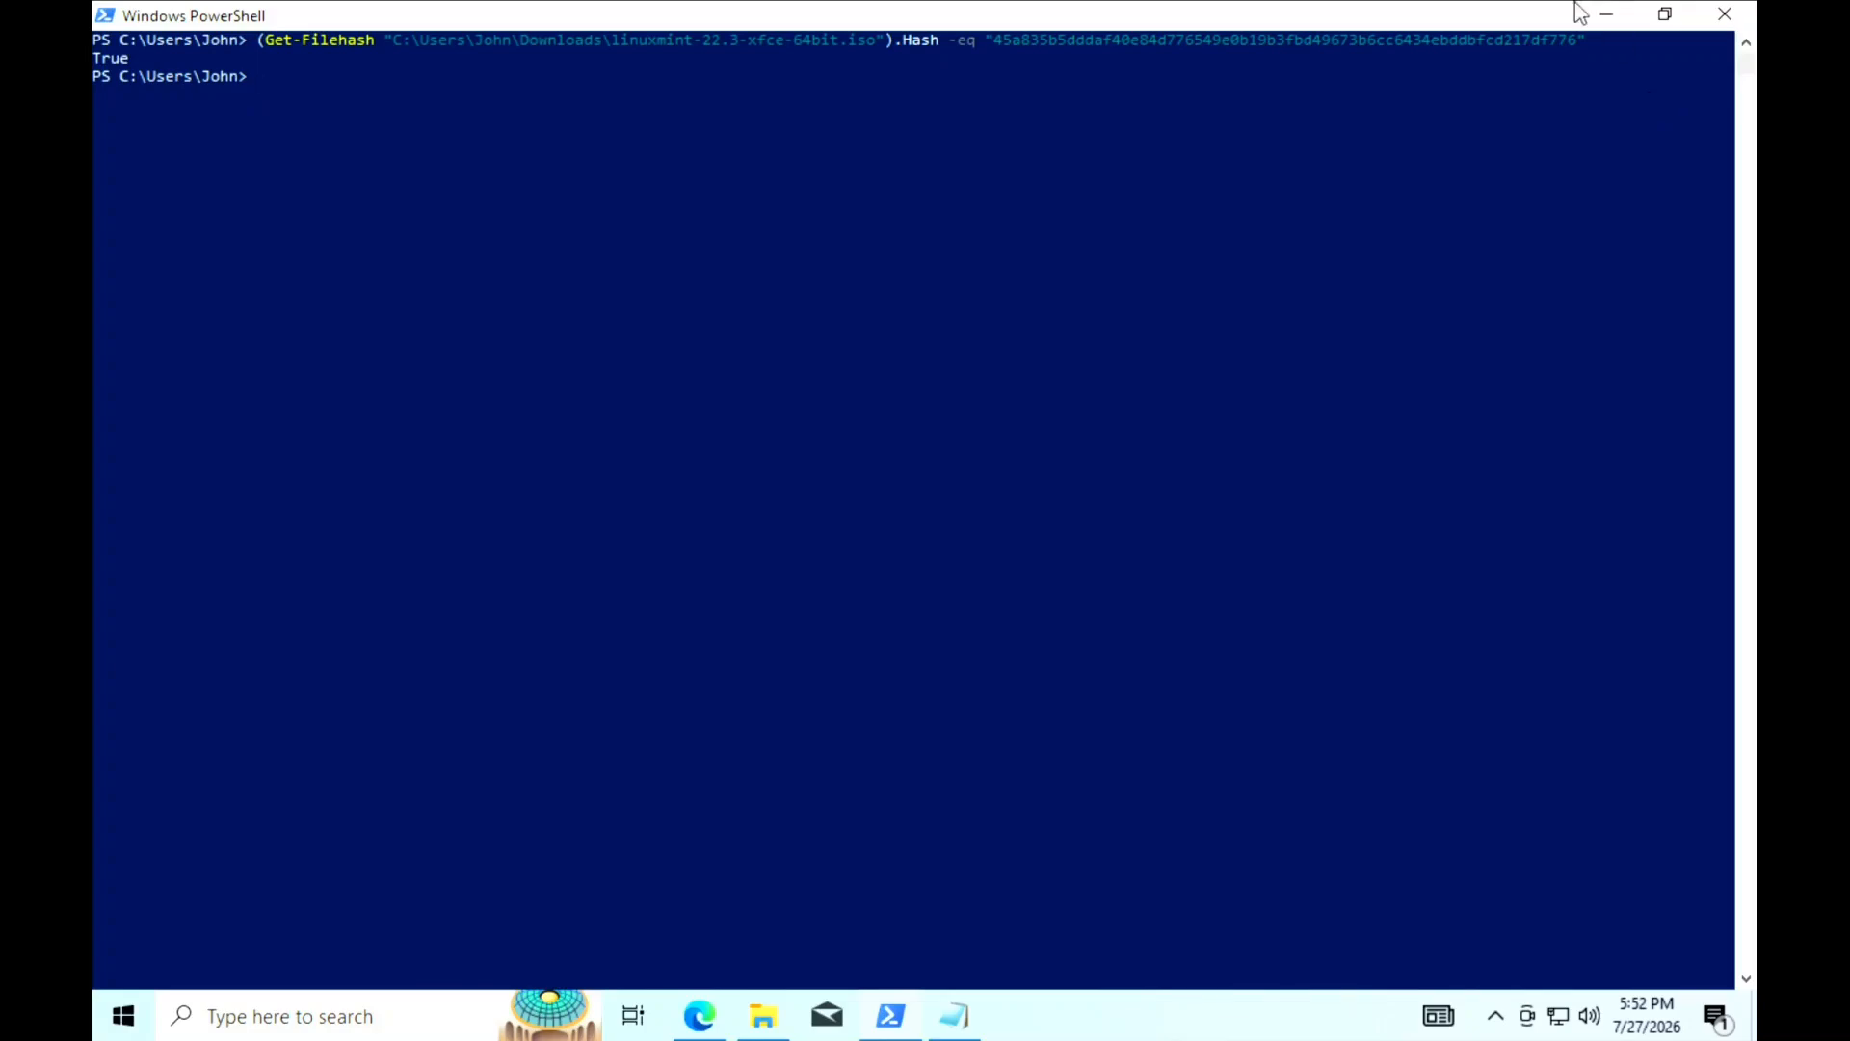
Minimize PowerShell, close the checksum page in the browser, and download the standard Windows x64 release rufus-4.15.exe from the Rufus site.
click(1607, 13)
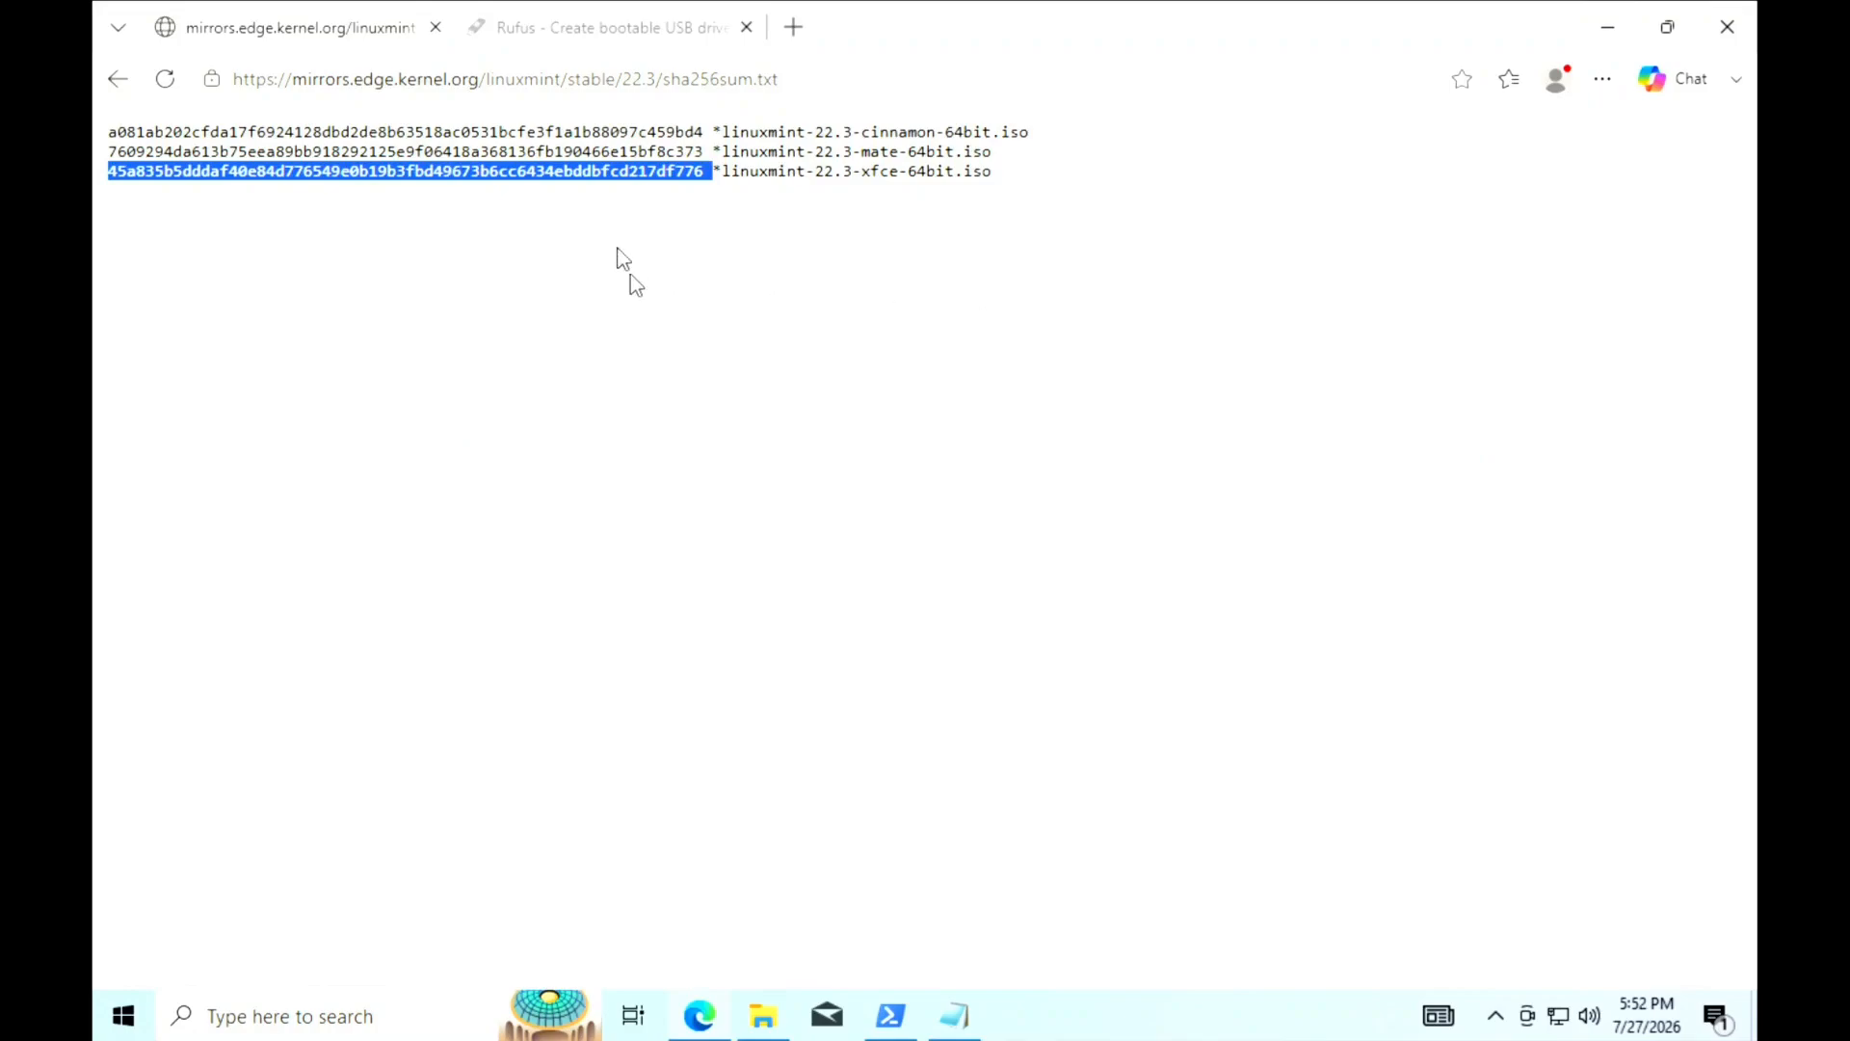
click(574, 25)
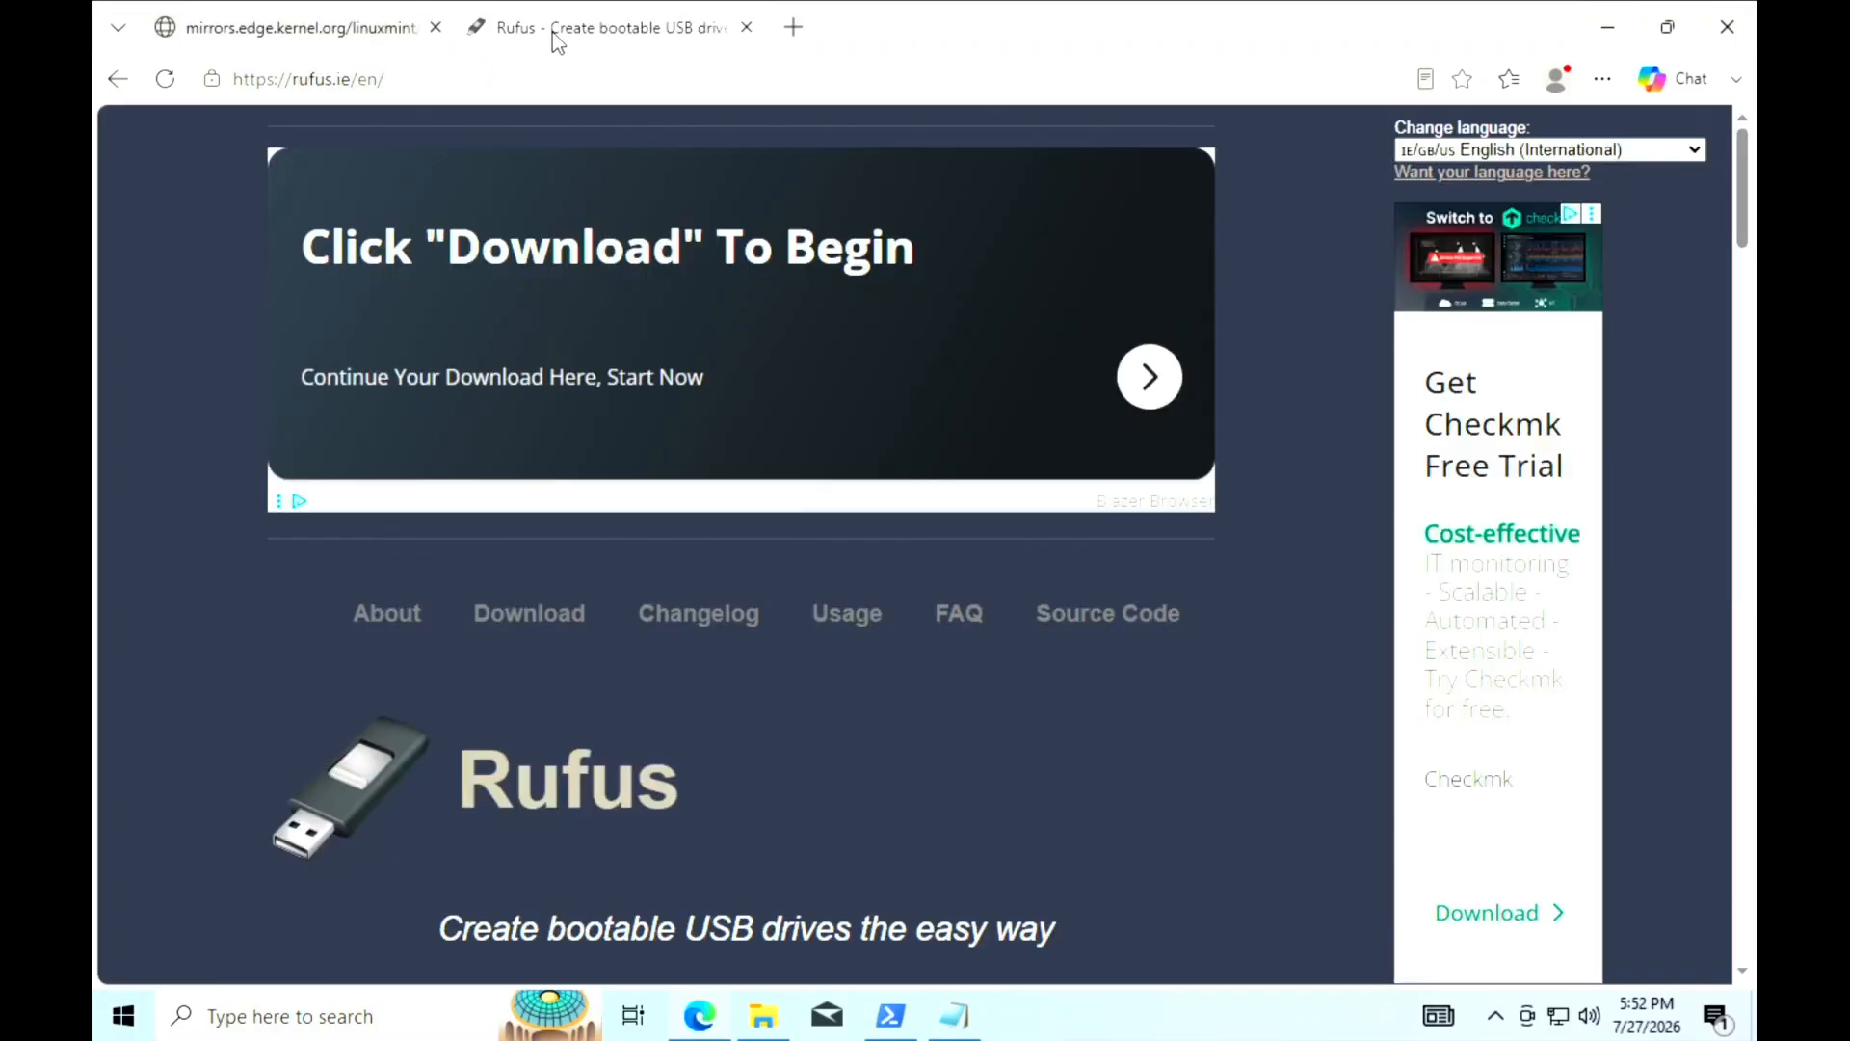
click(437, 27)
scroll(954, 785, down, 9)
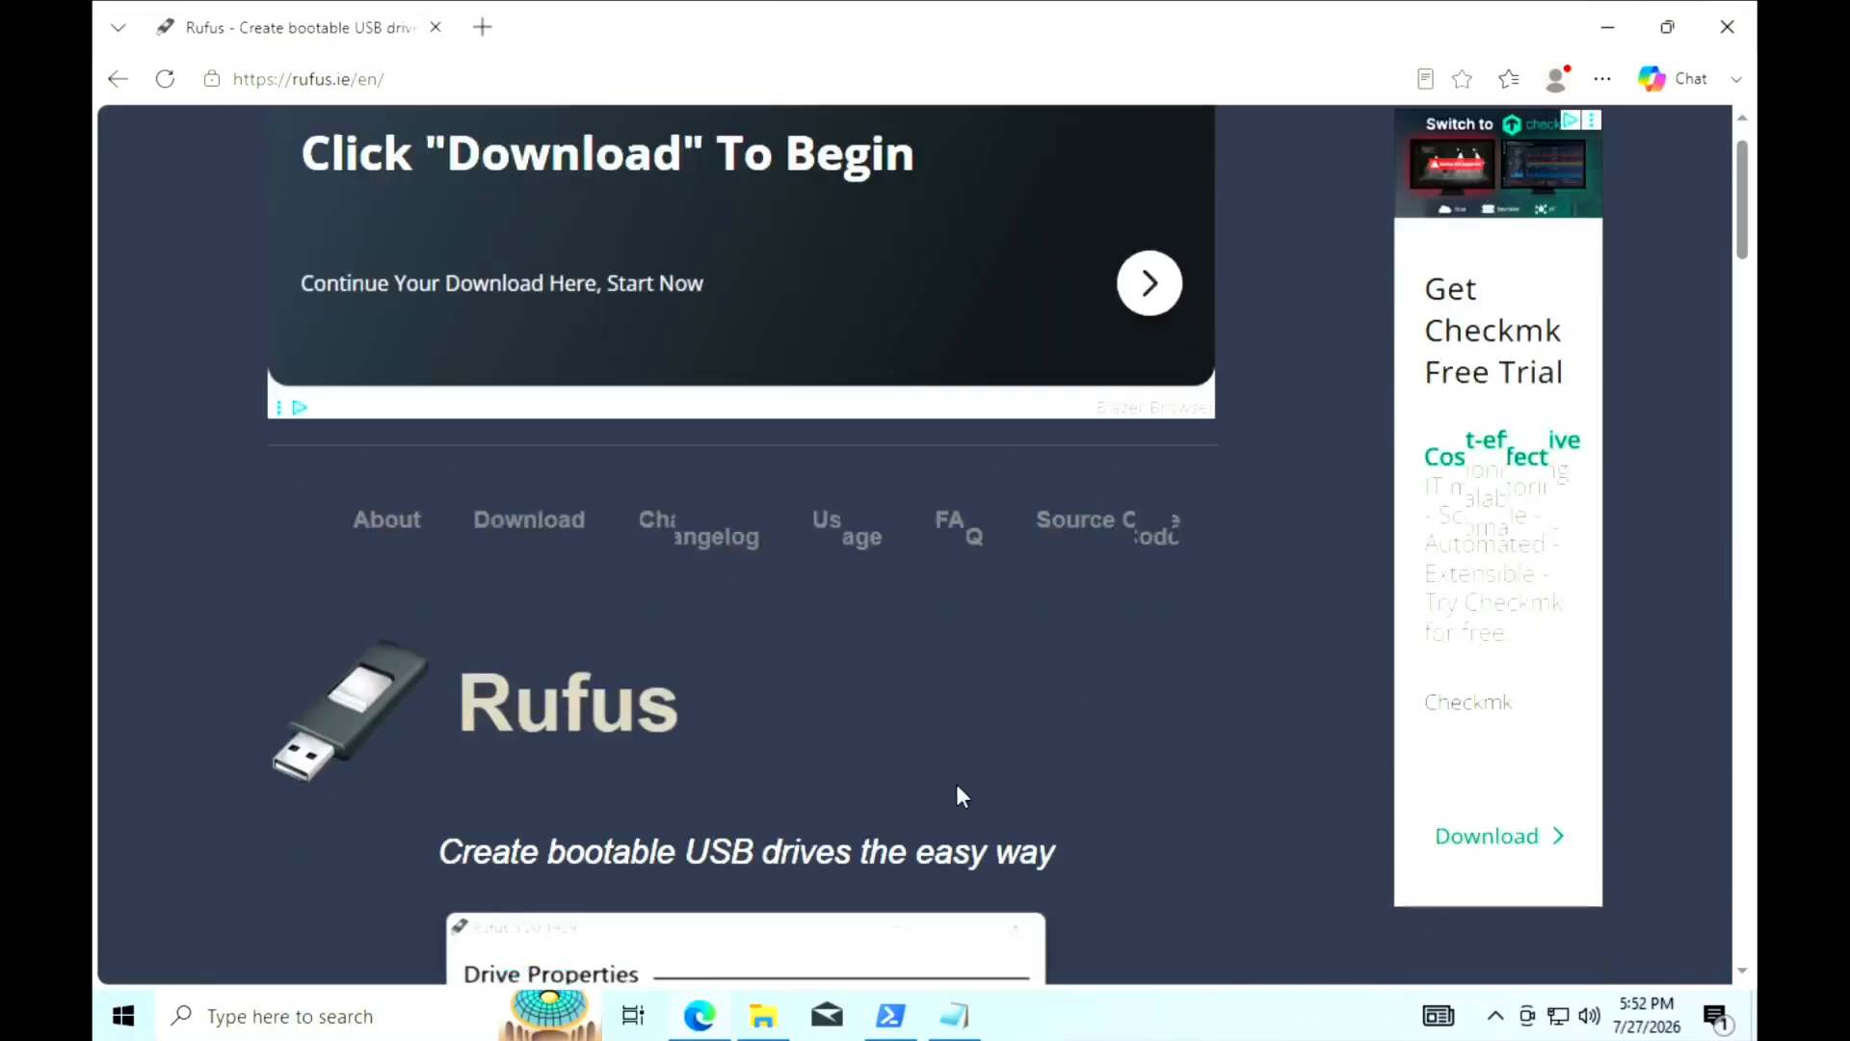
scroll(952, 802, down, 10)
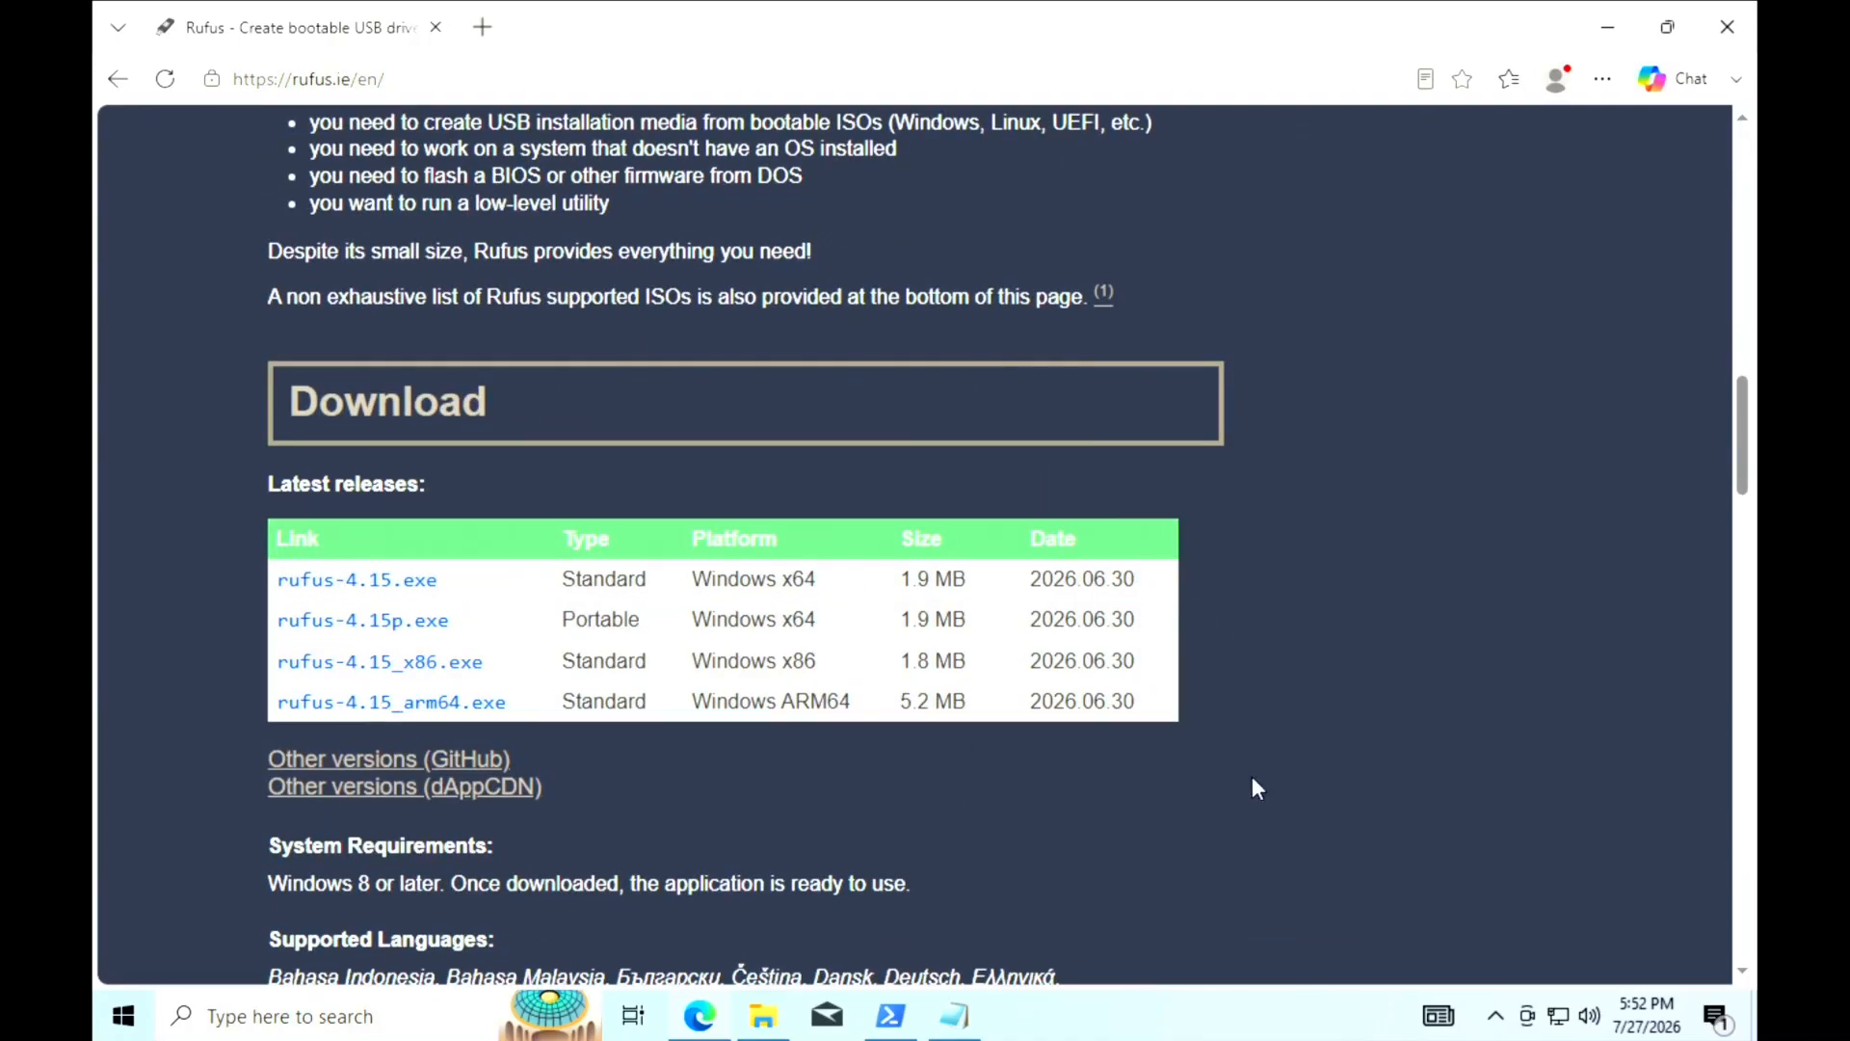
click(381, 589)
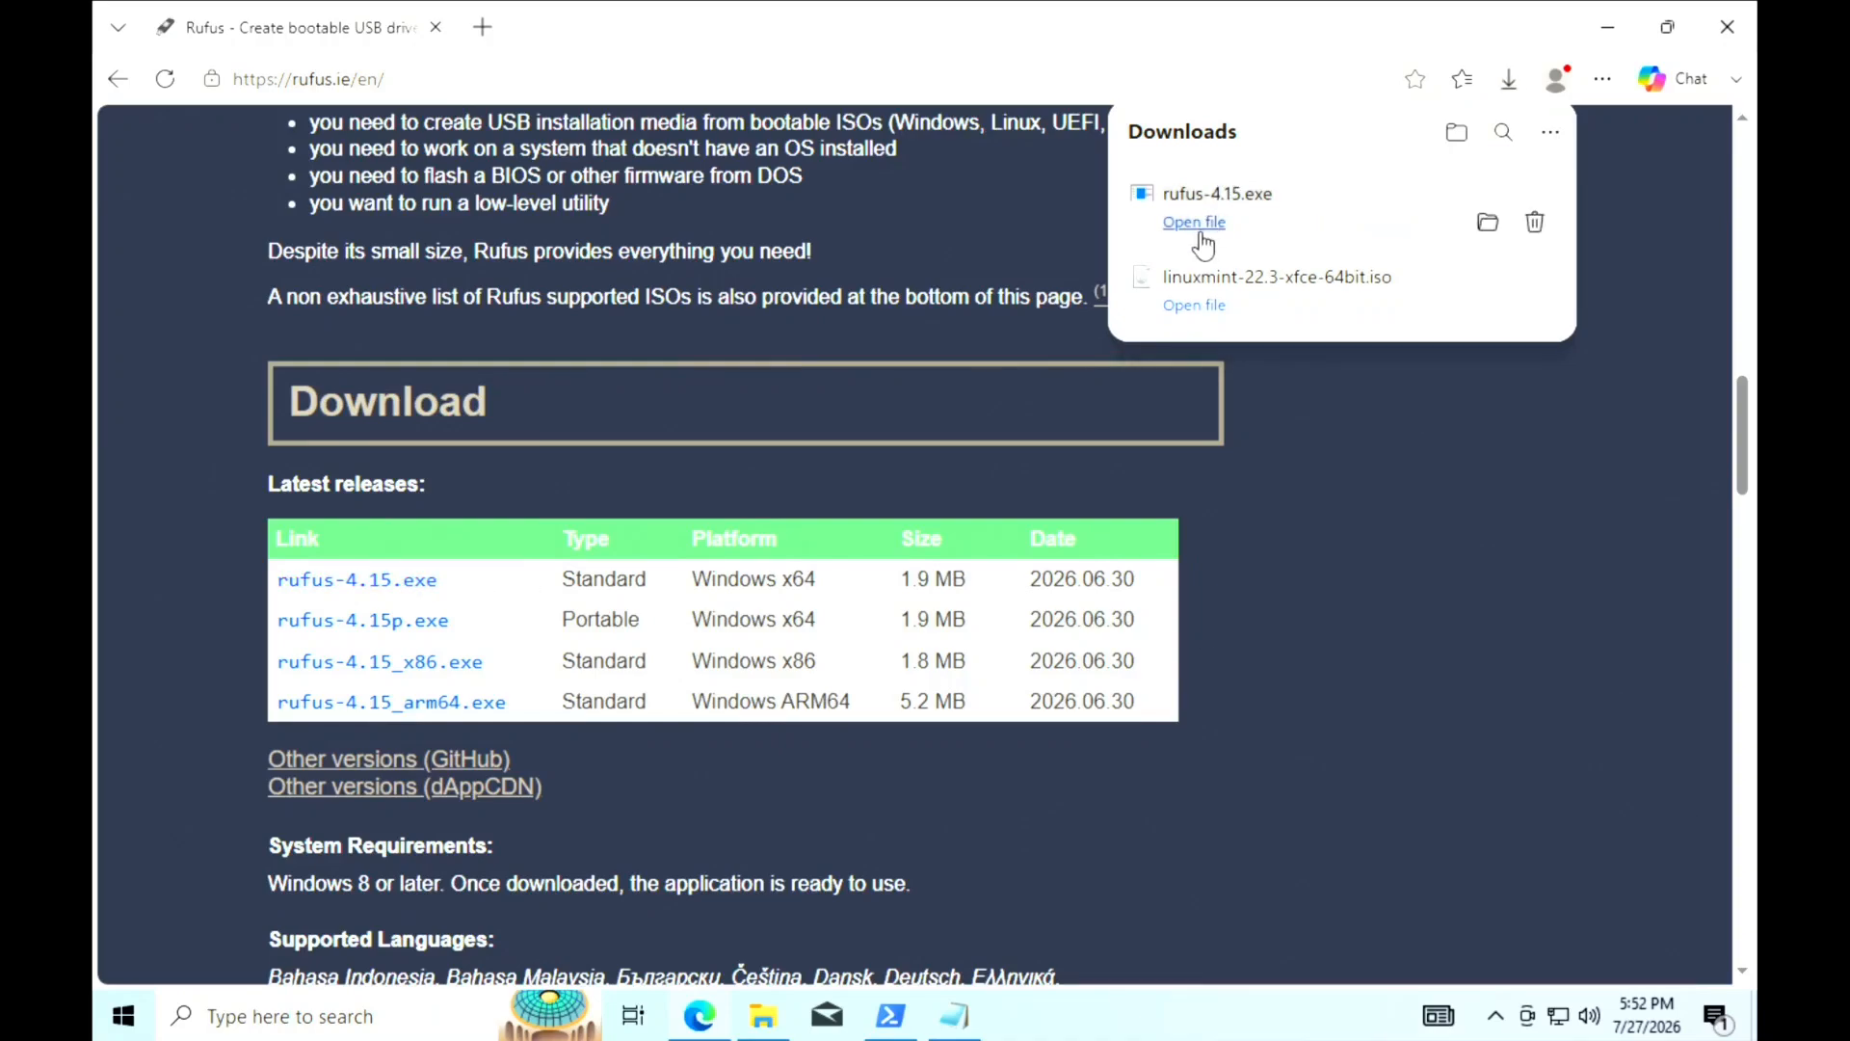
Launch the downloaded rufus-4.15.exe, allow it to make changes to the device, and permit online update checks.
click(1202, 235)
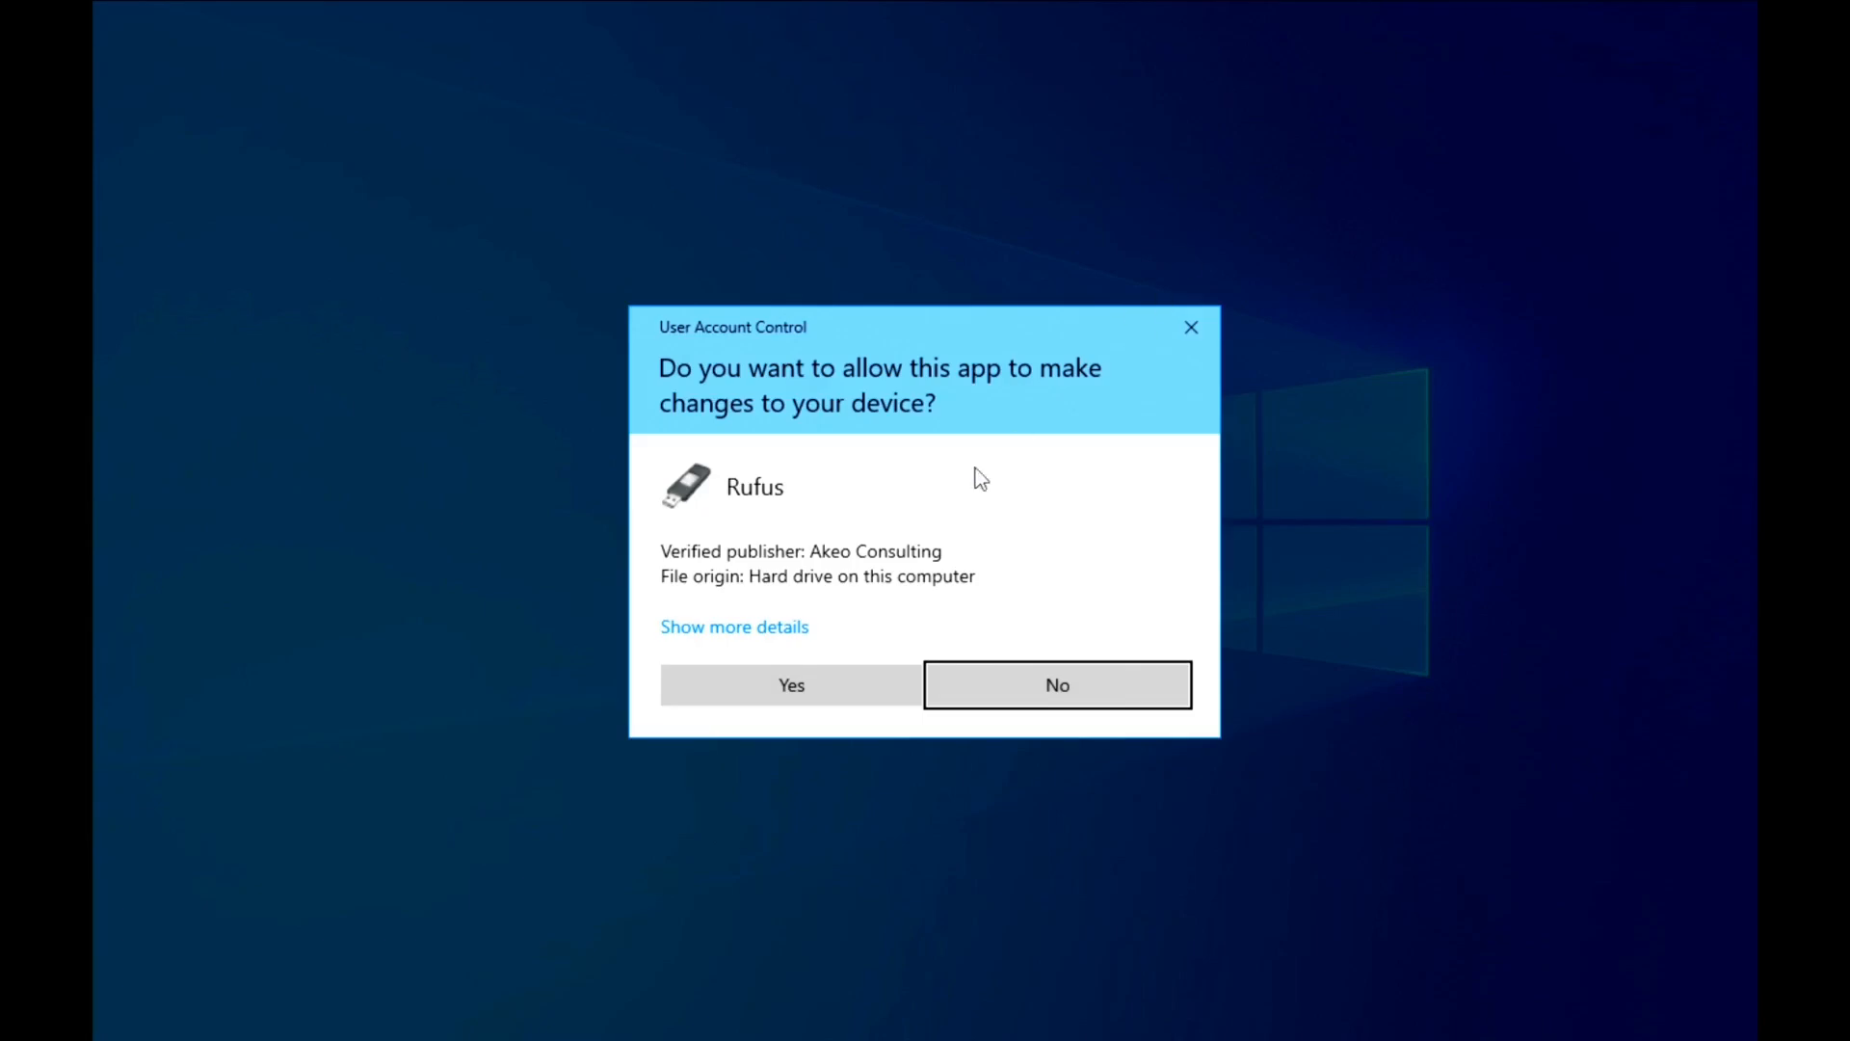
click(817, 690)
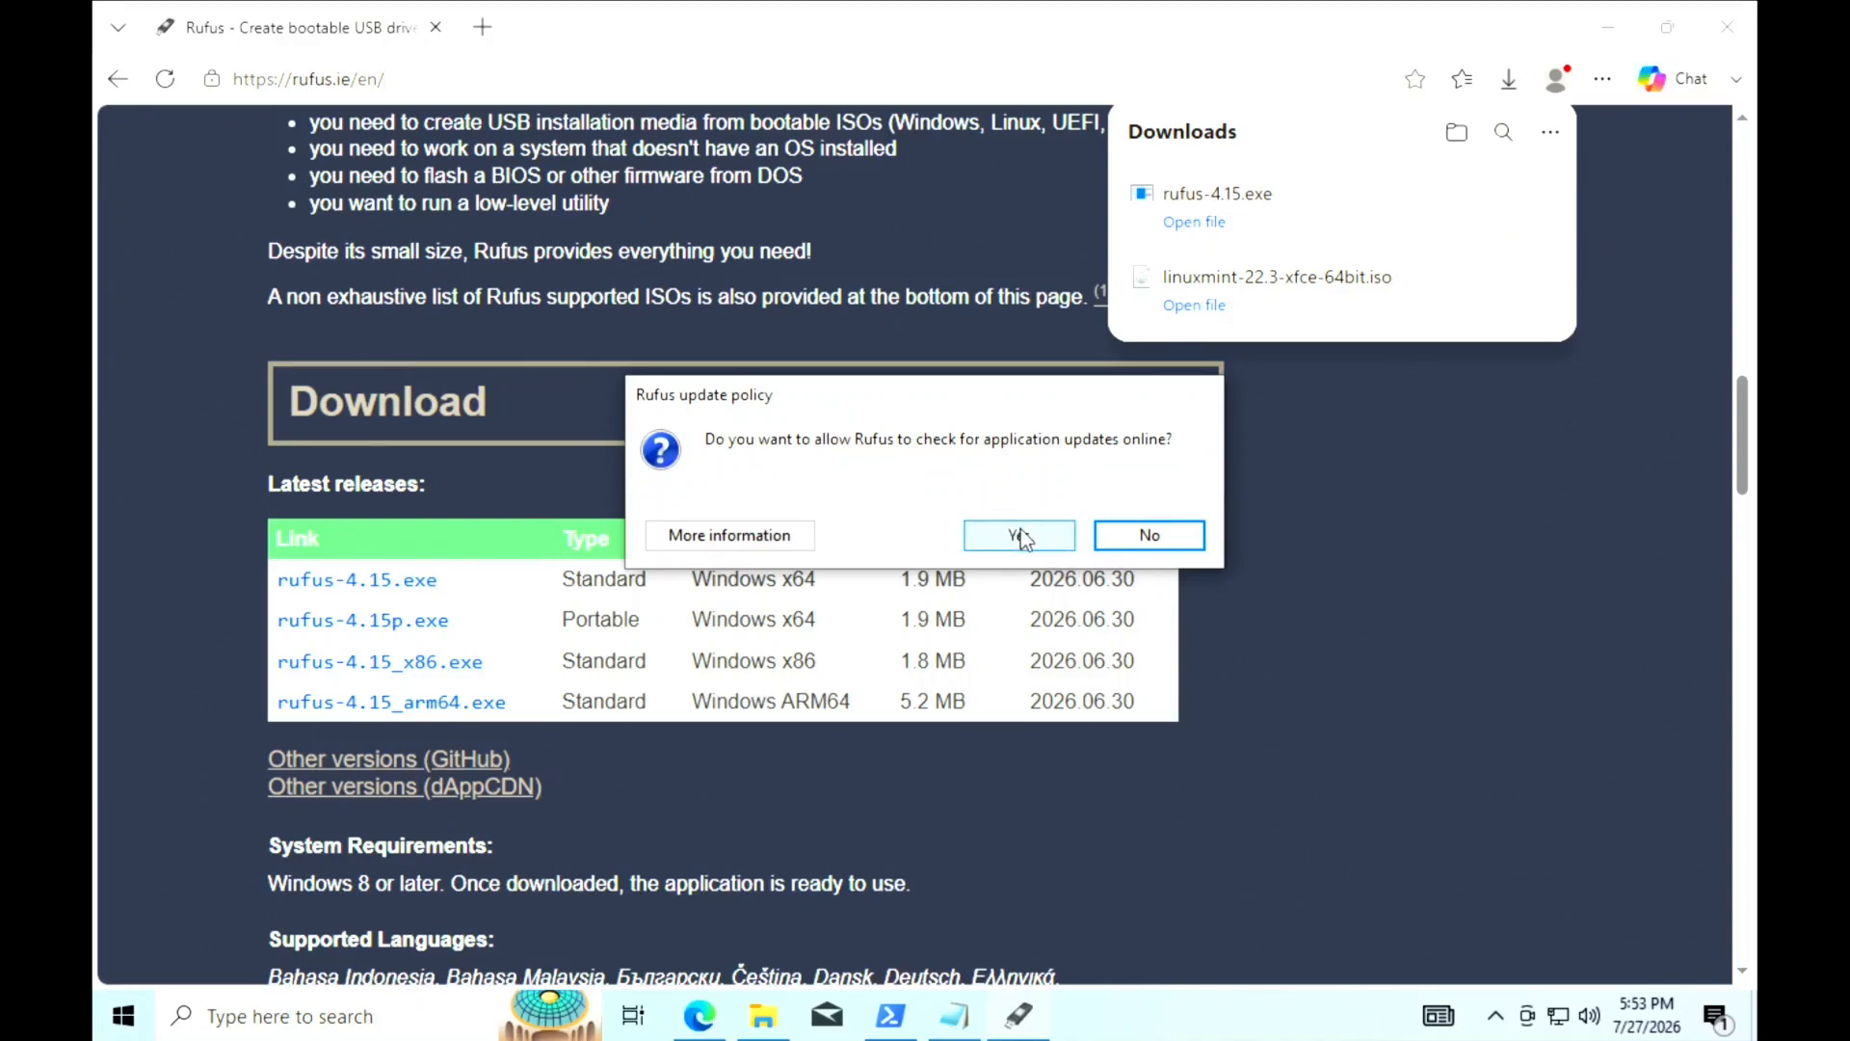
click(1062, 538)
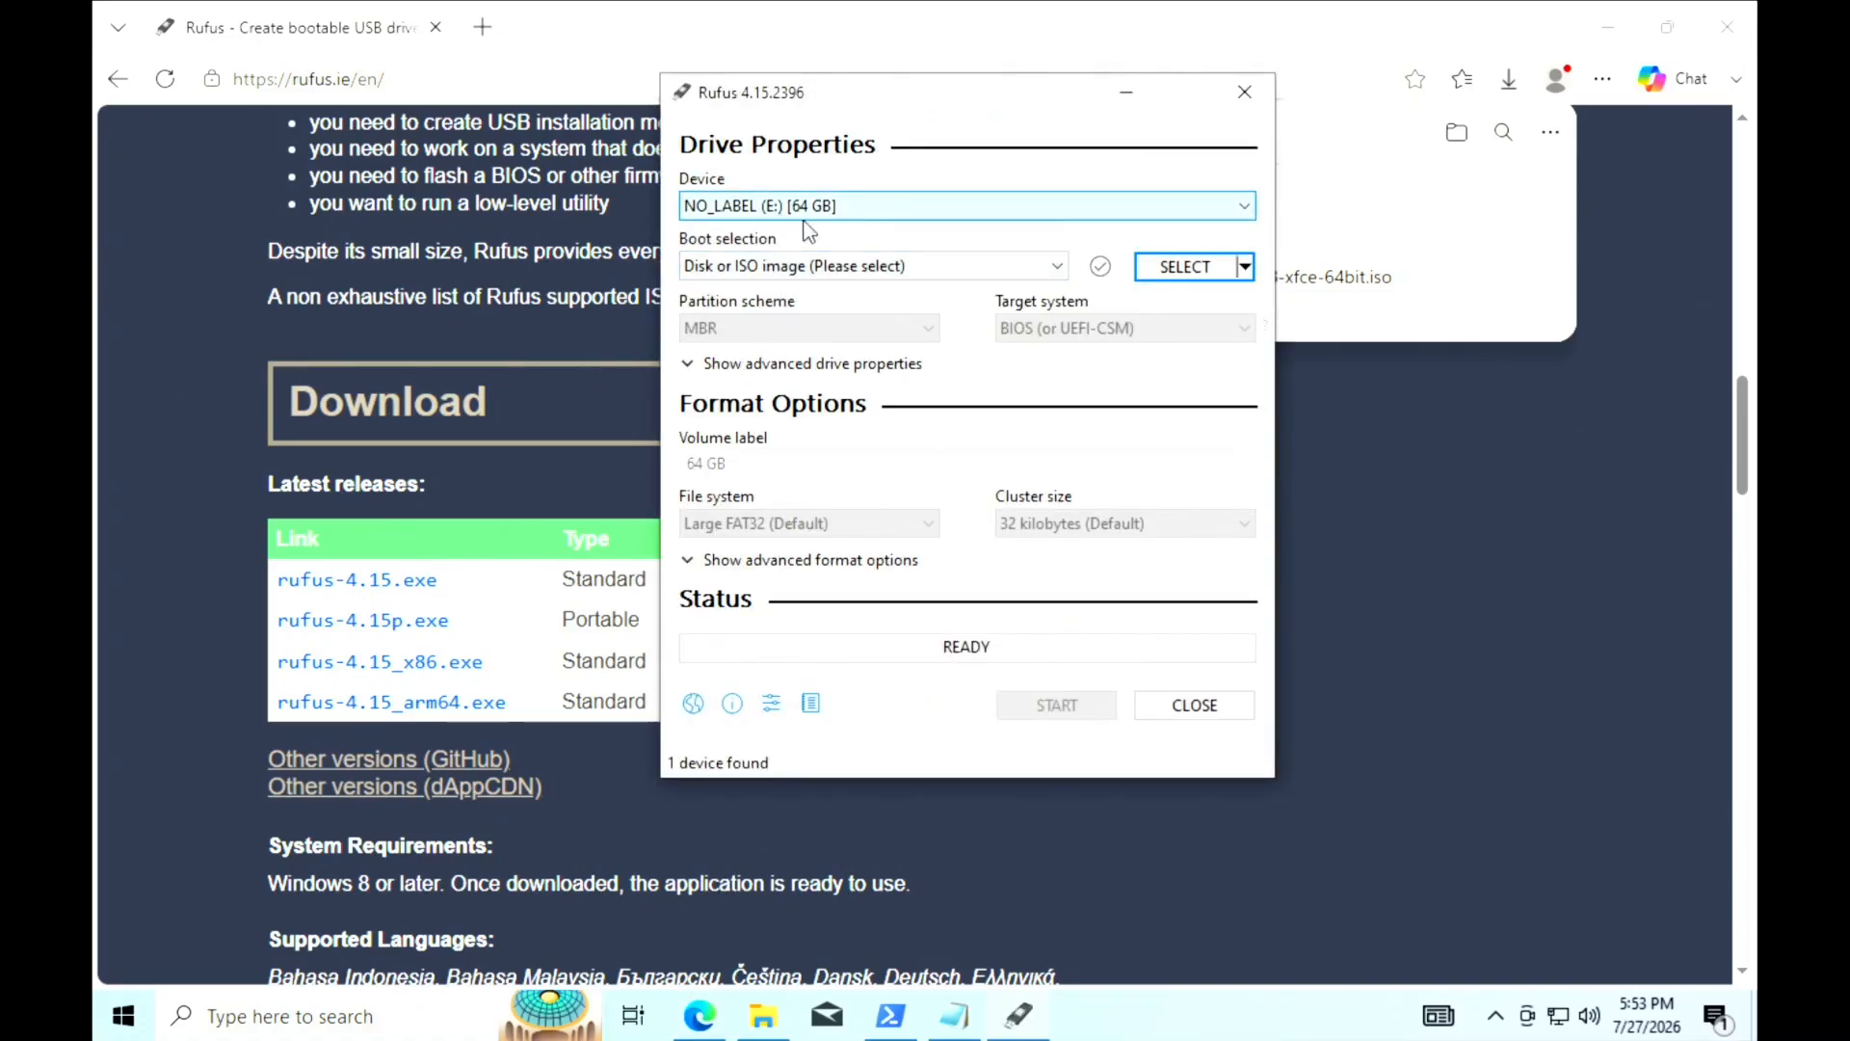
Check the devices available in Rufus and inspect the contents of USB Drive (E:) in File Explorer, closing Explorer when done.
click(879, 214)
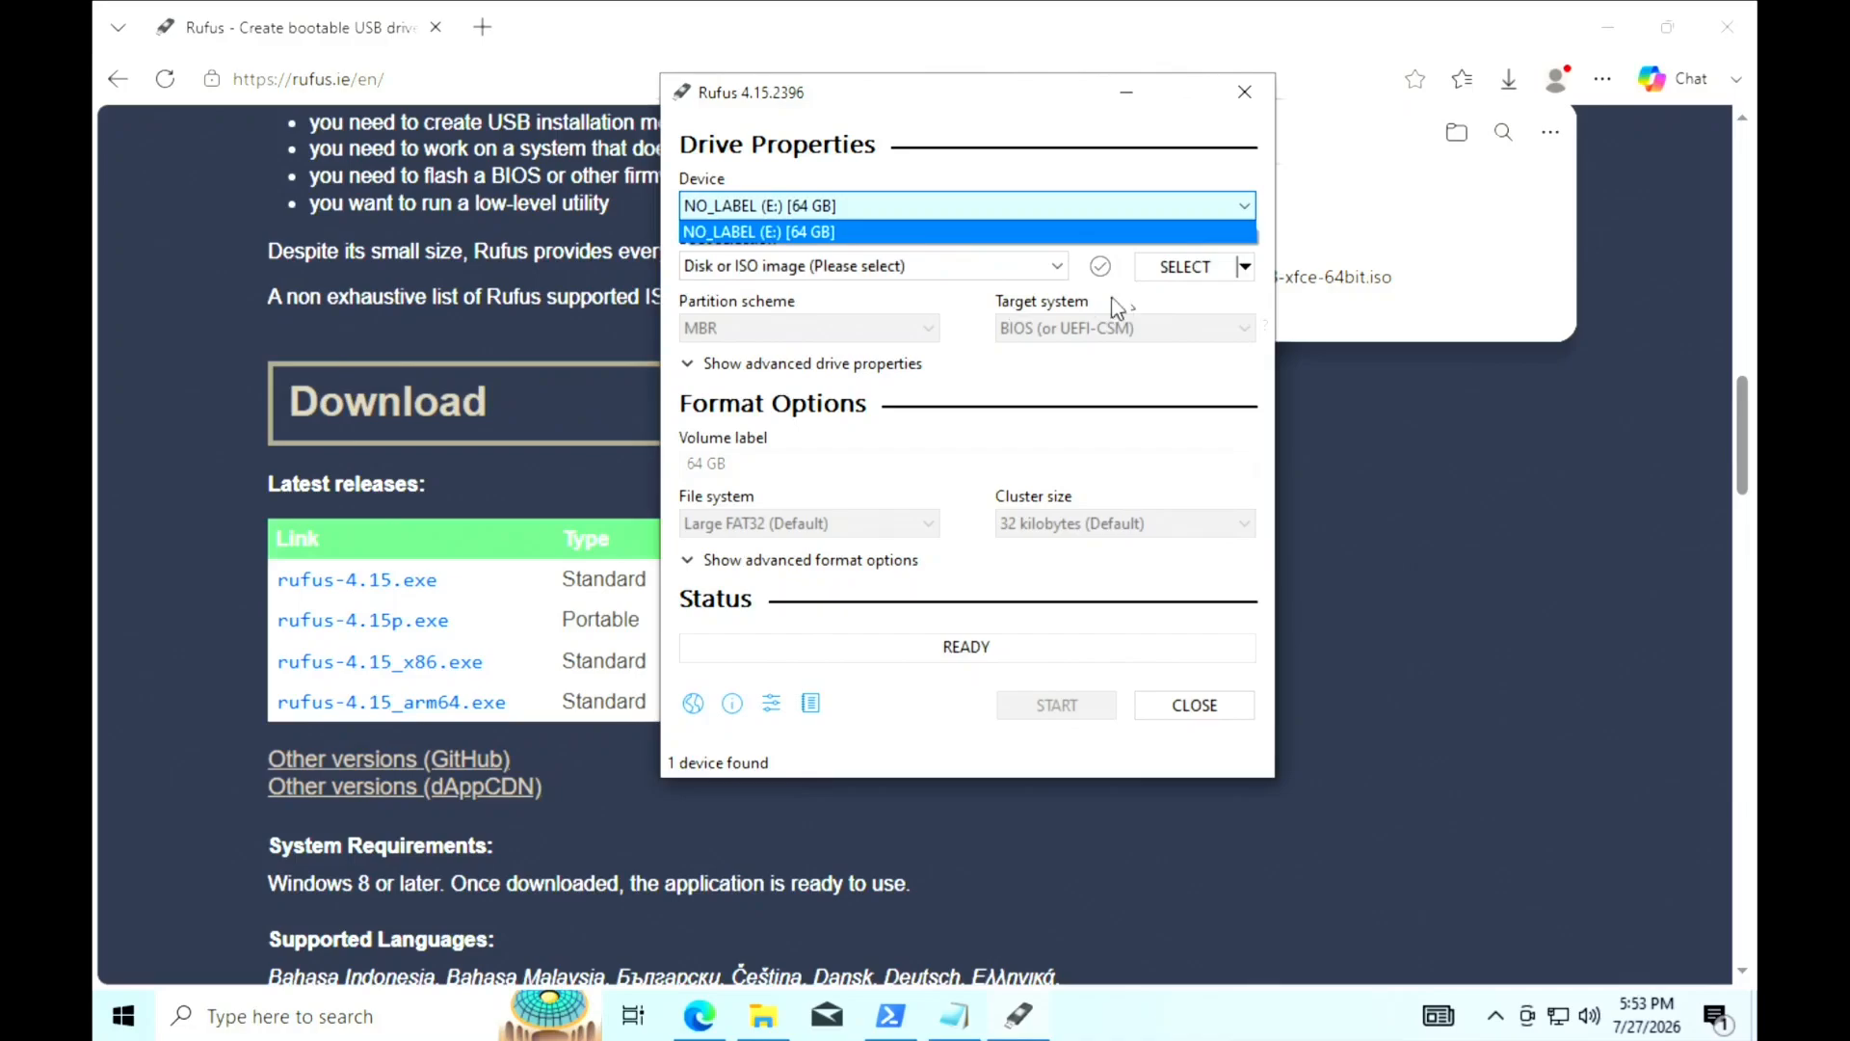
click(1135, 304)
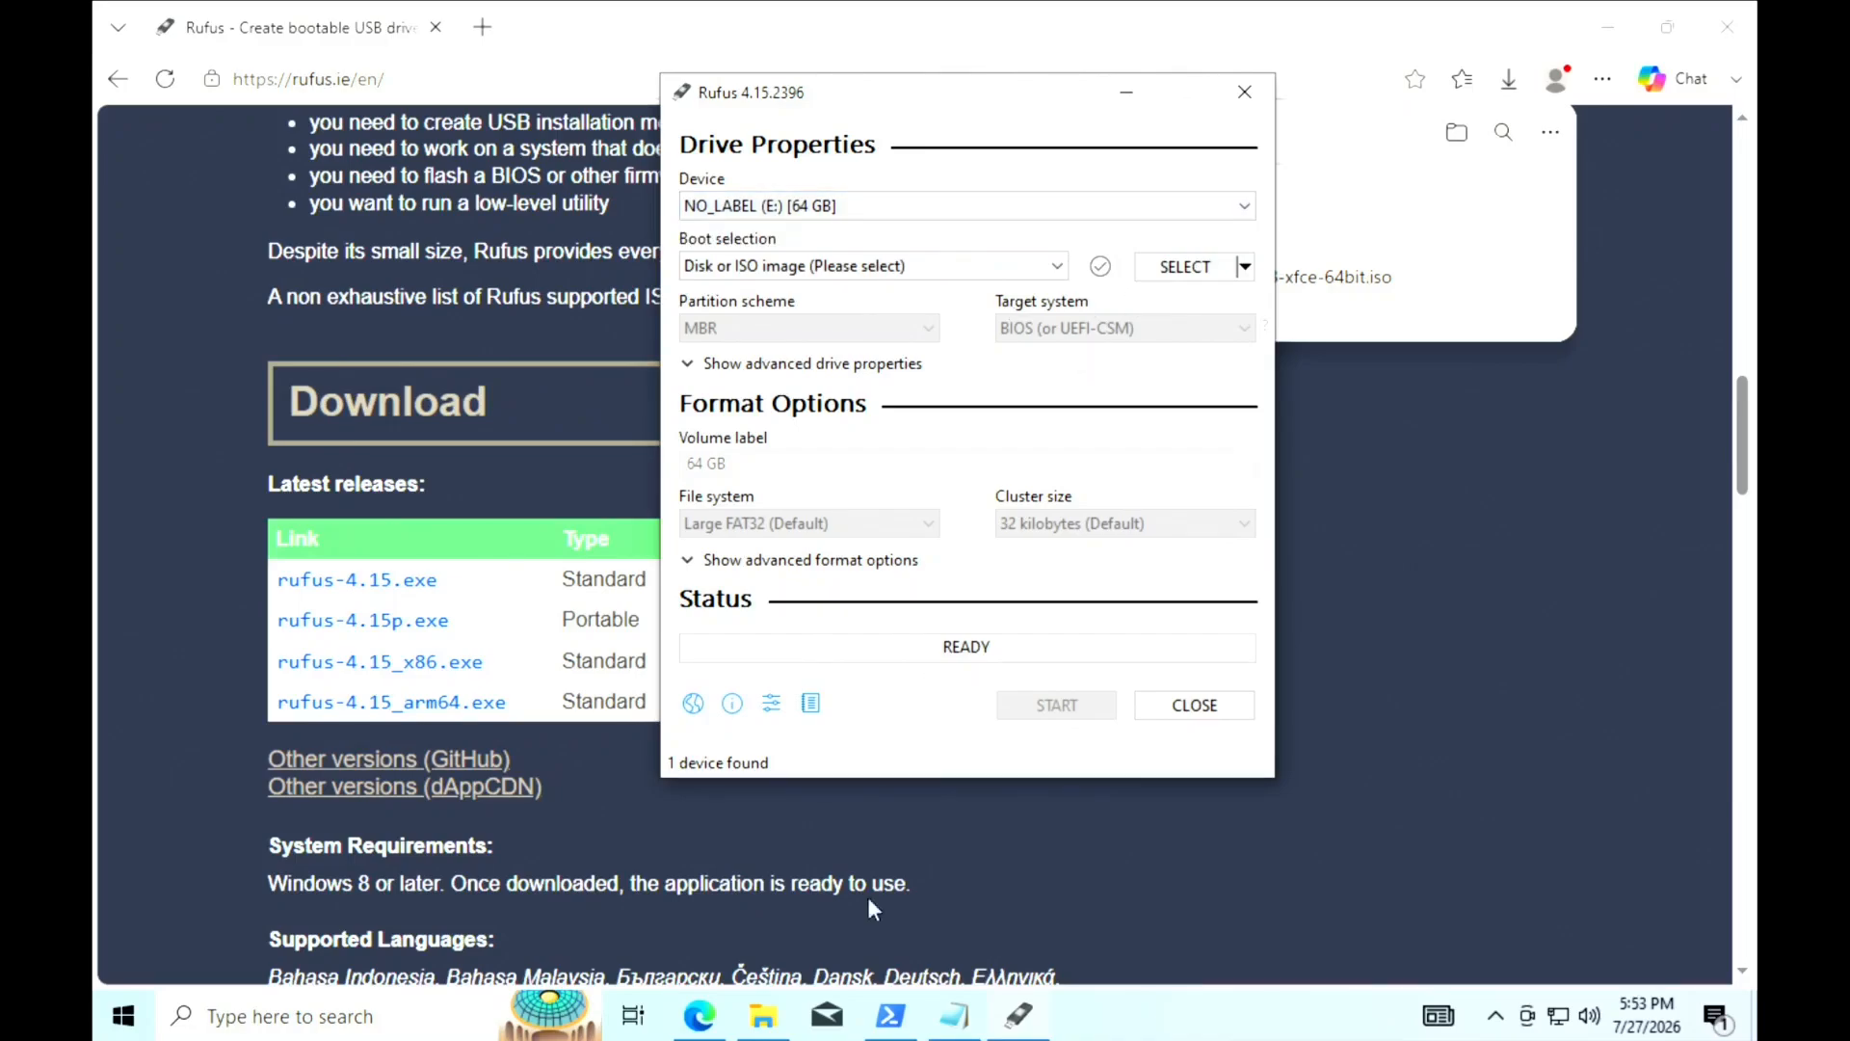
click(763, 1022)
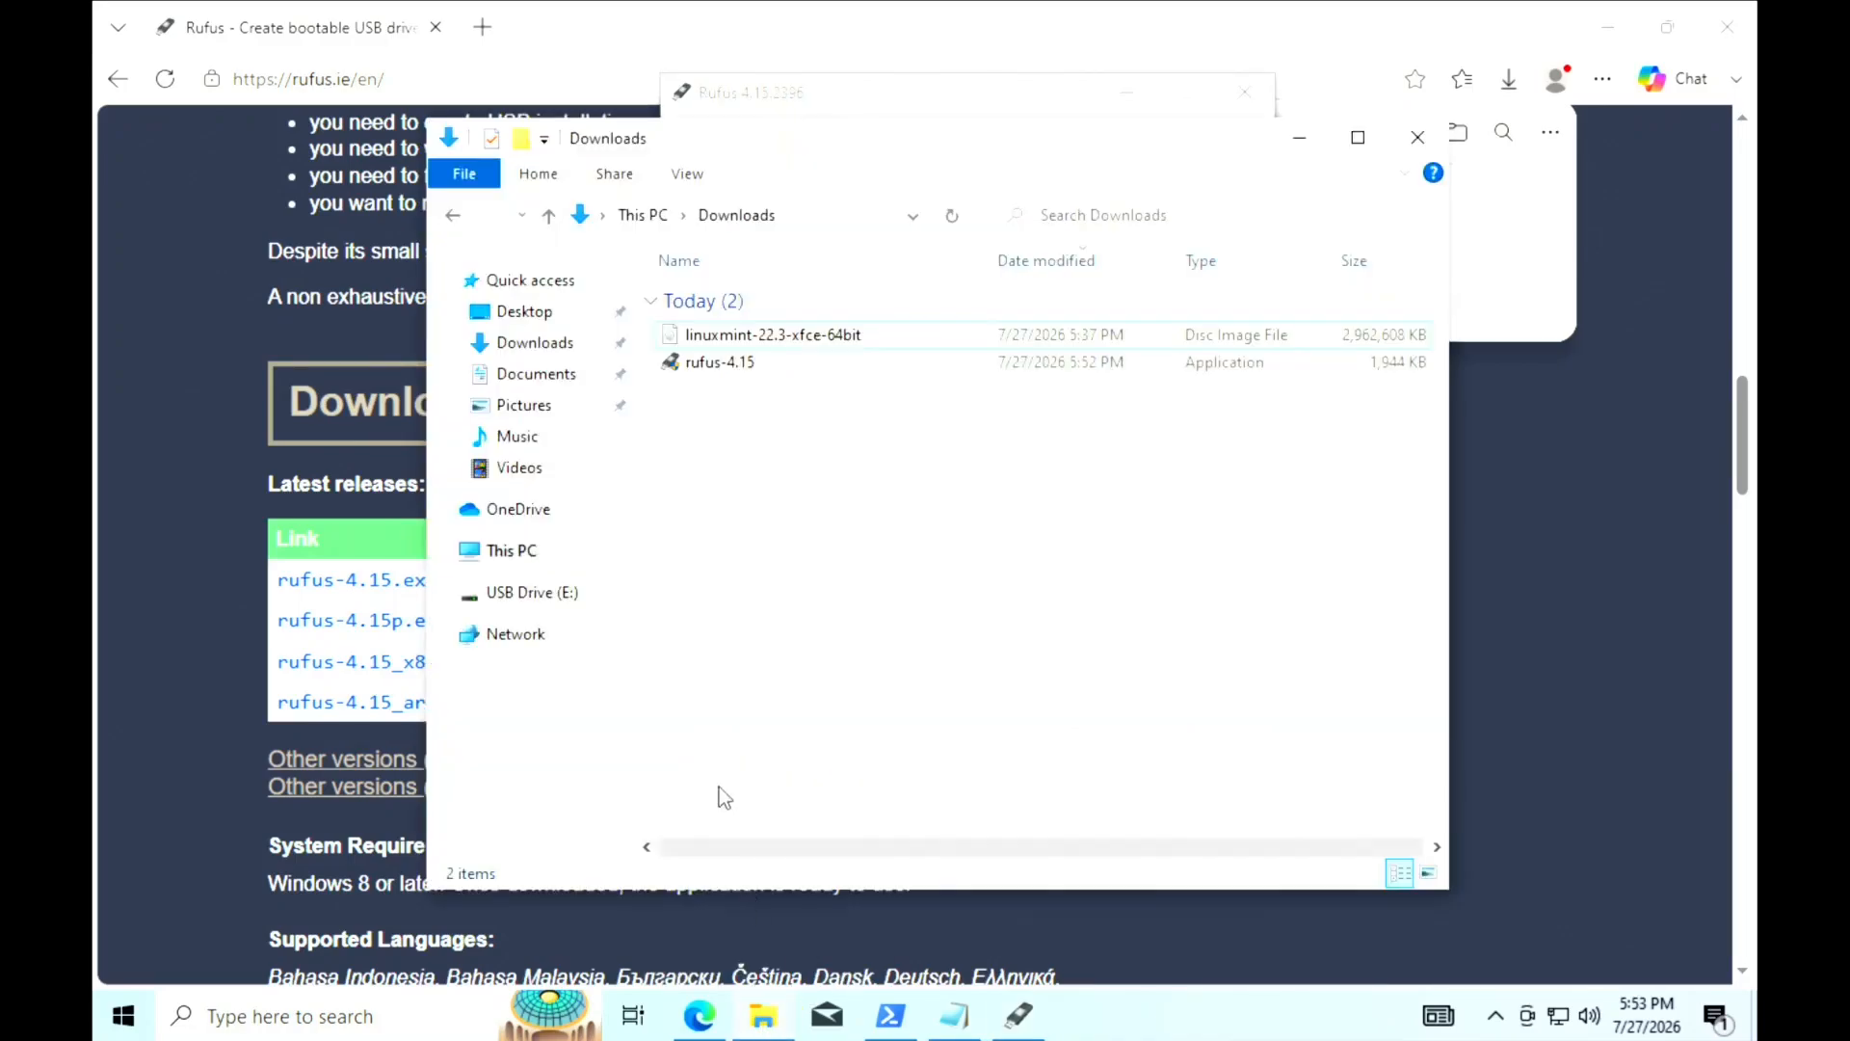
click(577, 602)
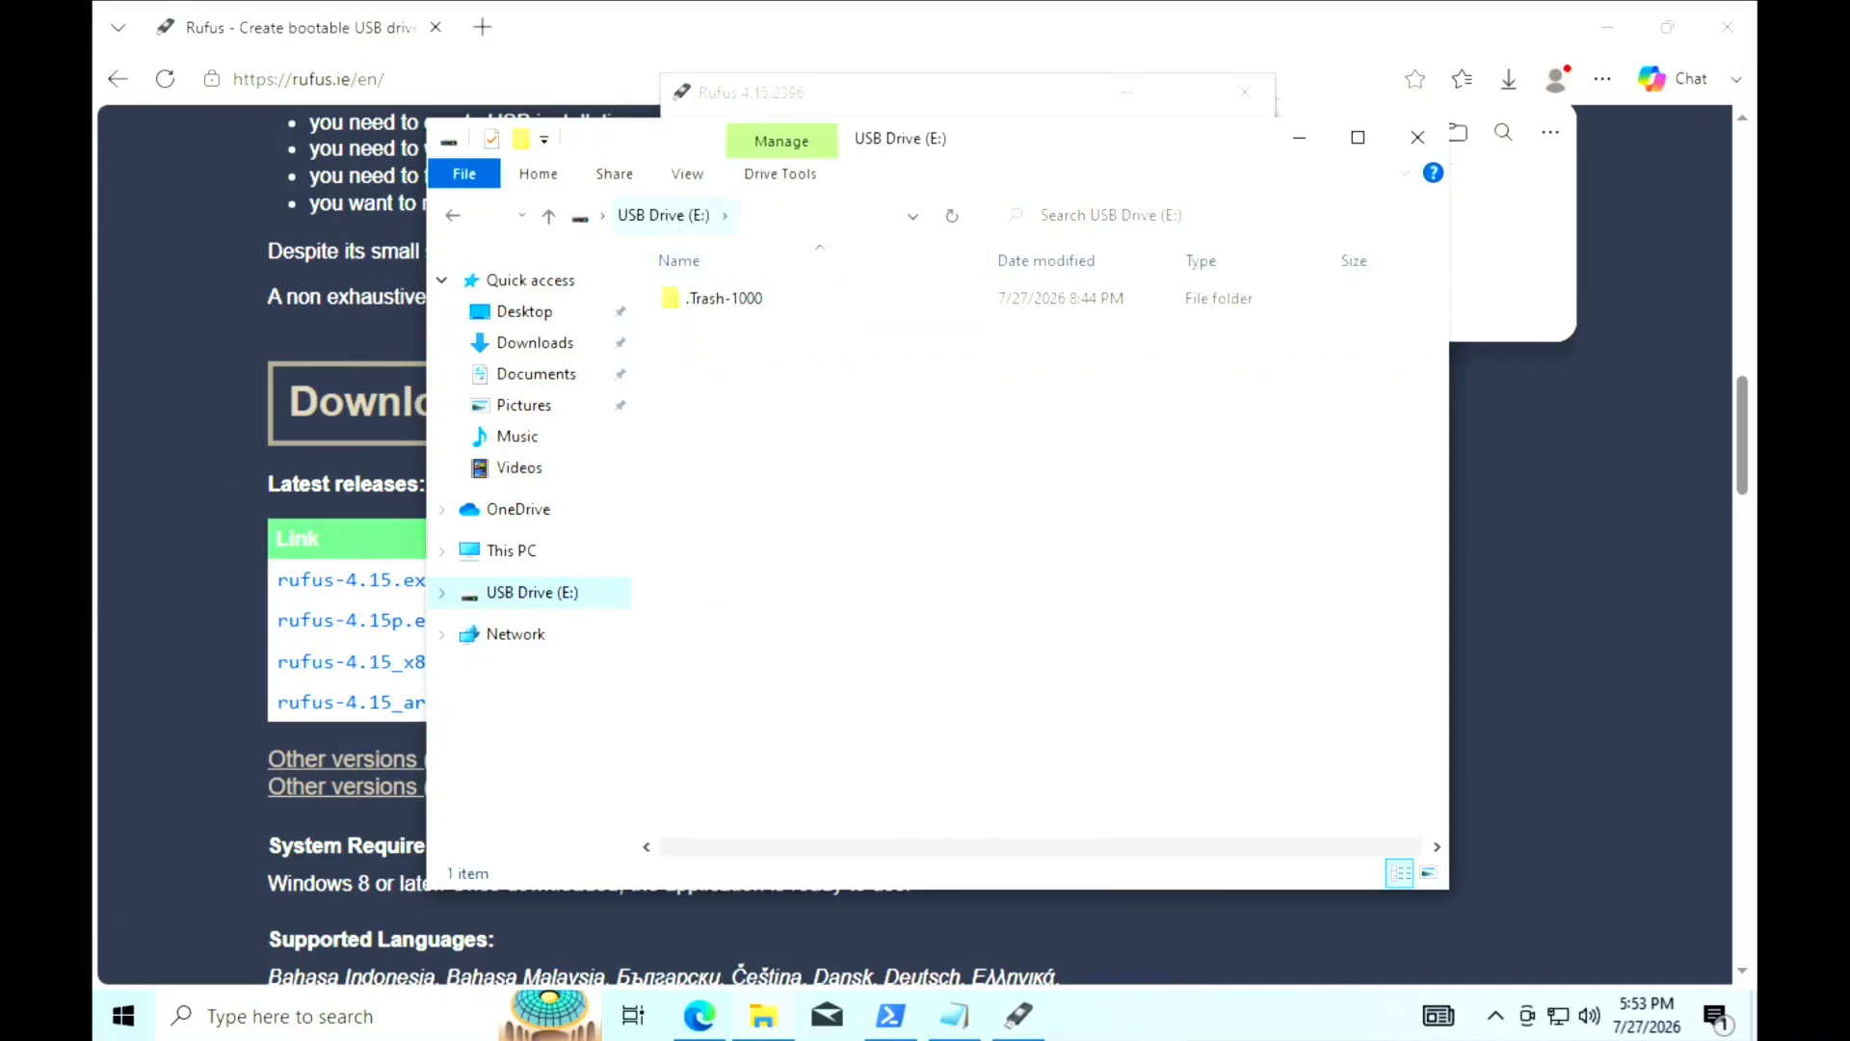
drag(1037, 152, 1062, 368)
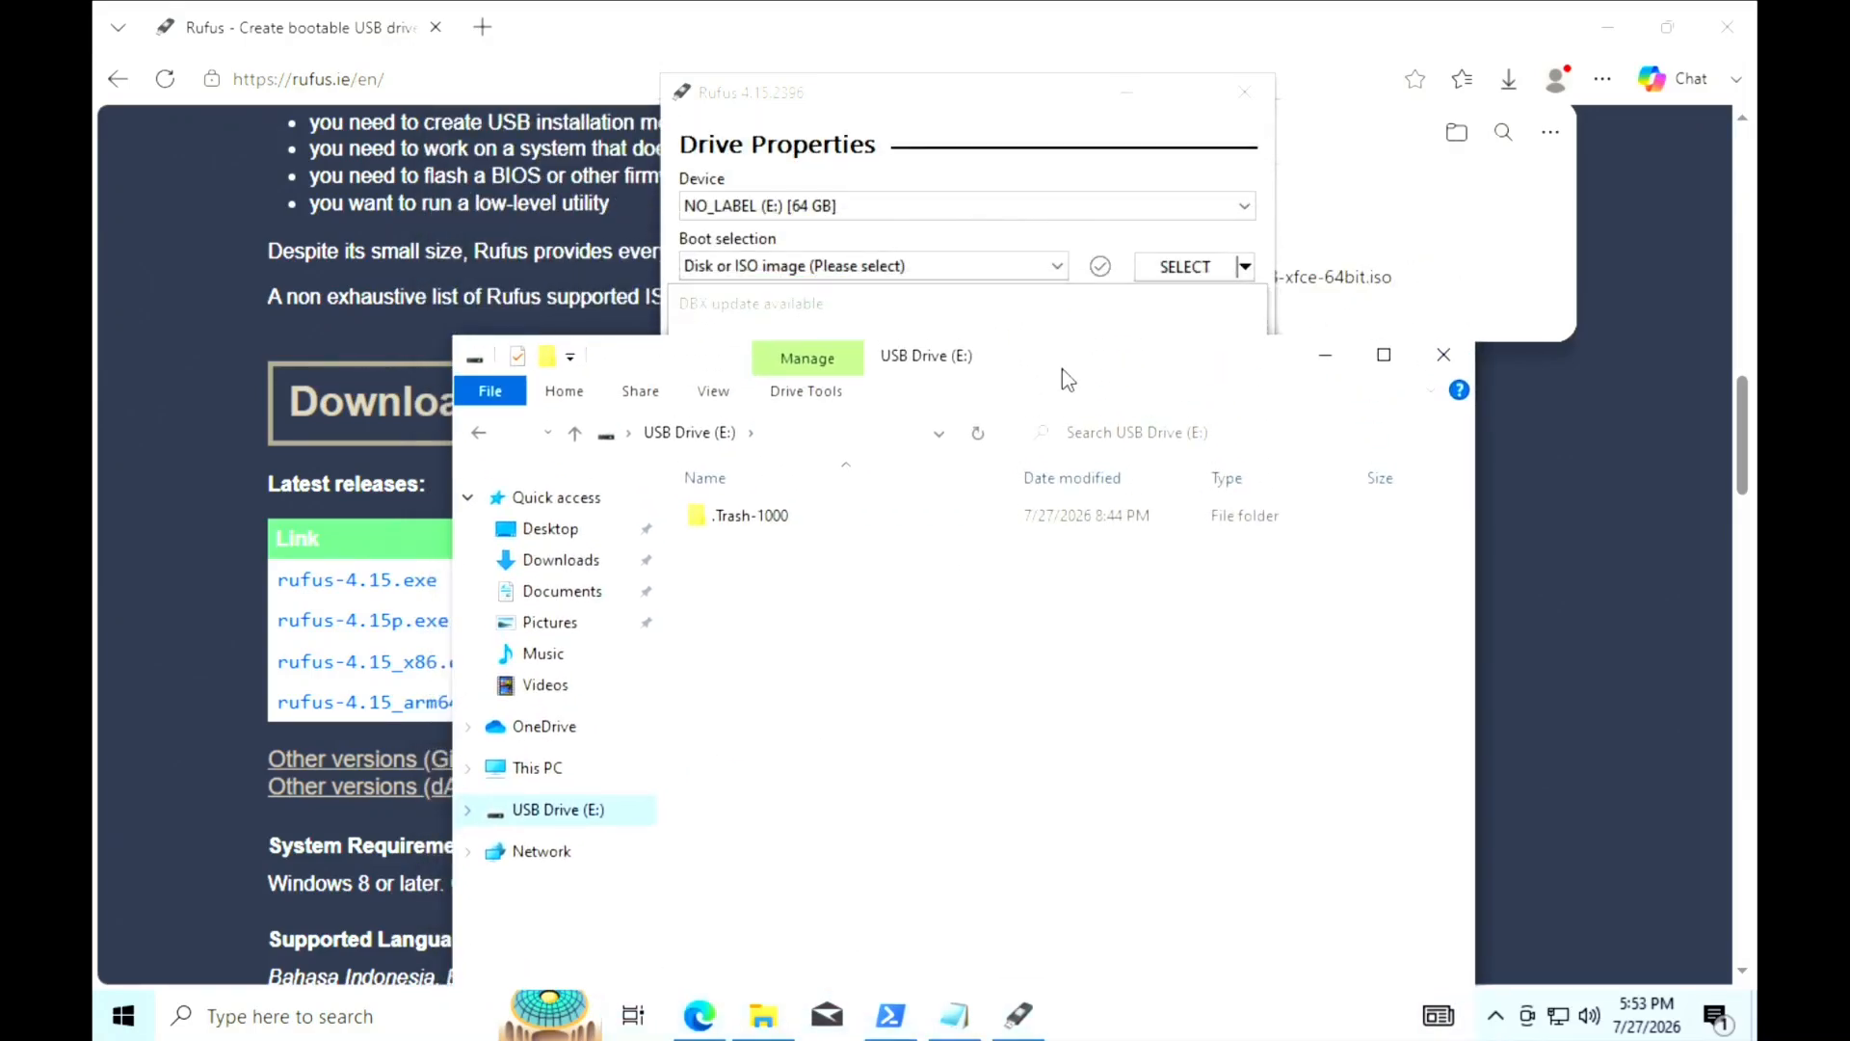
click(1442, 355)
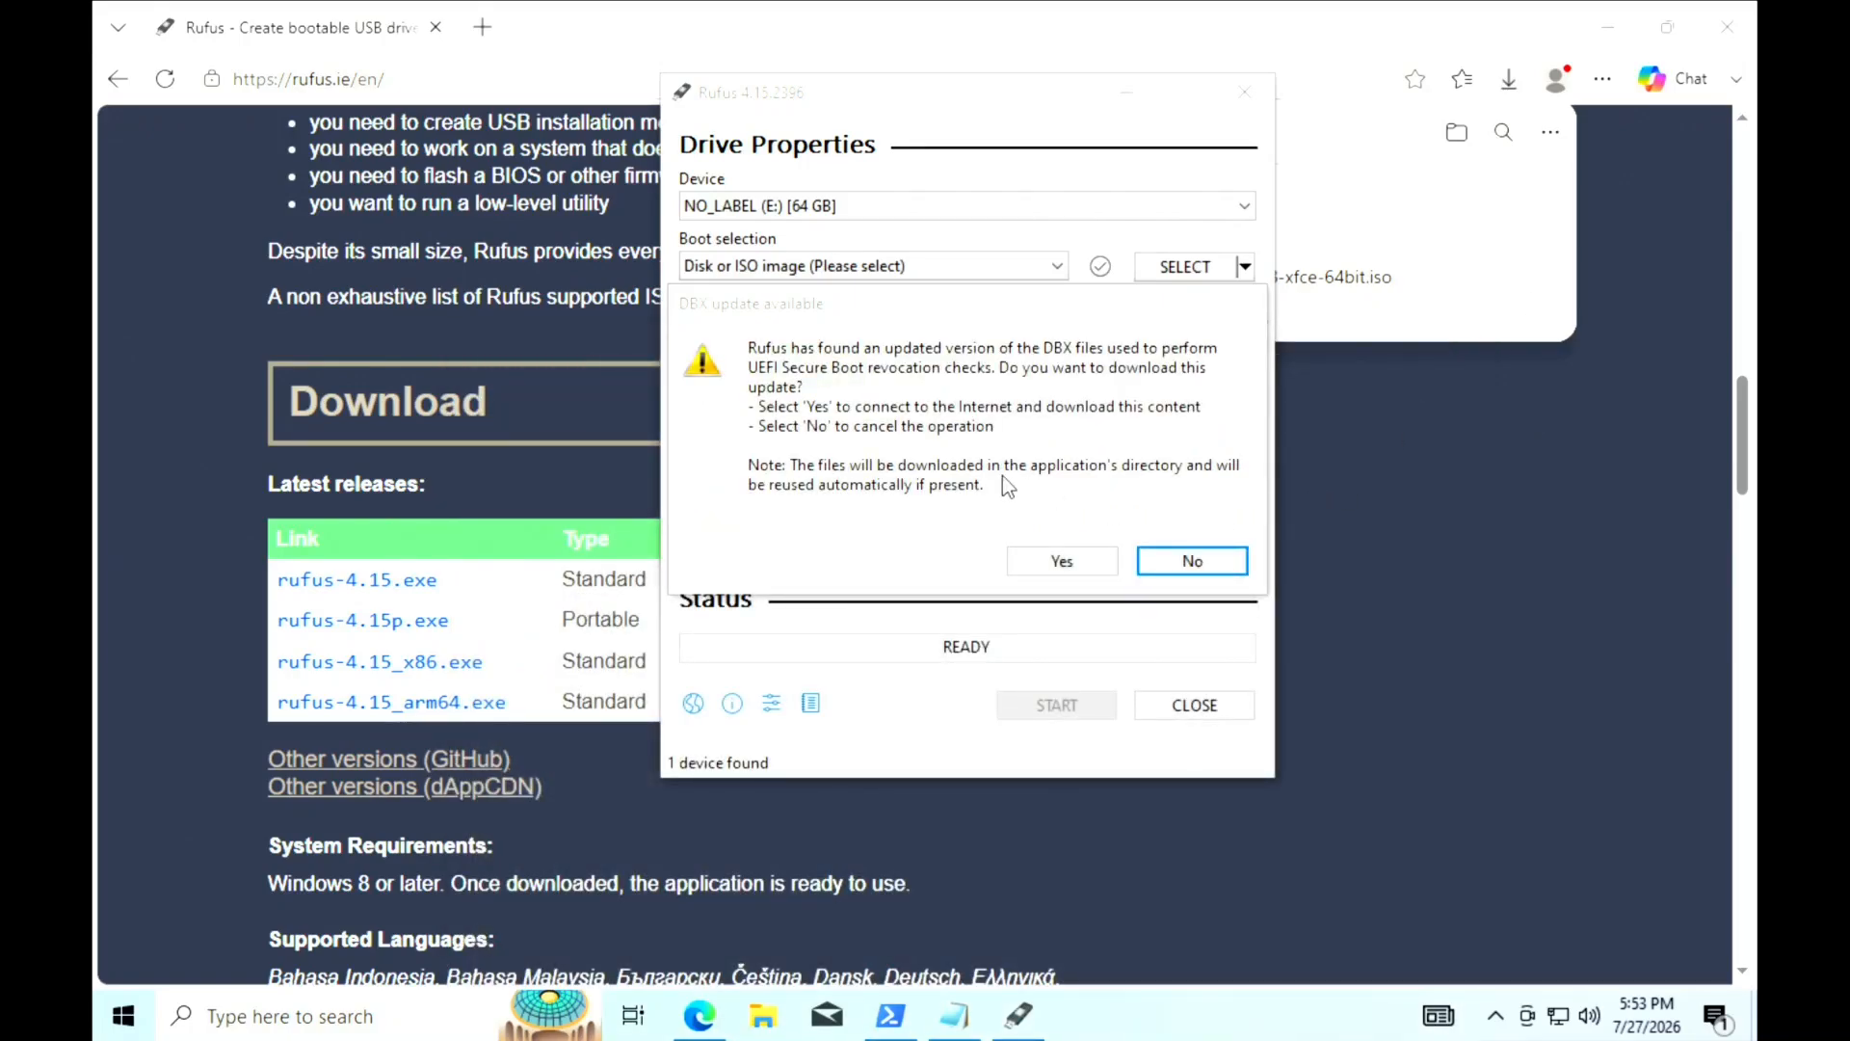
Accept the DBX update download in Rufus and load linuxmint-22.3-xfce-64bit.iso from Downloads as the boot image.
click(1061, 565)
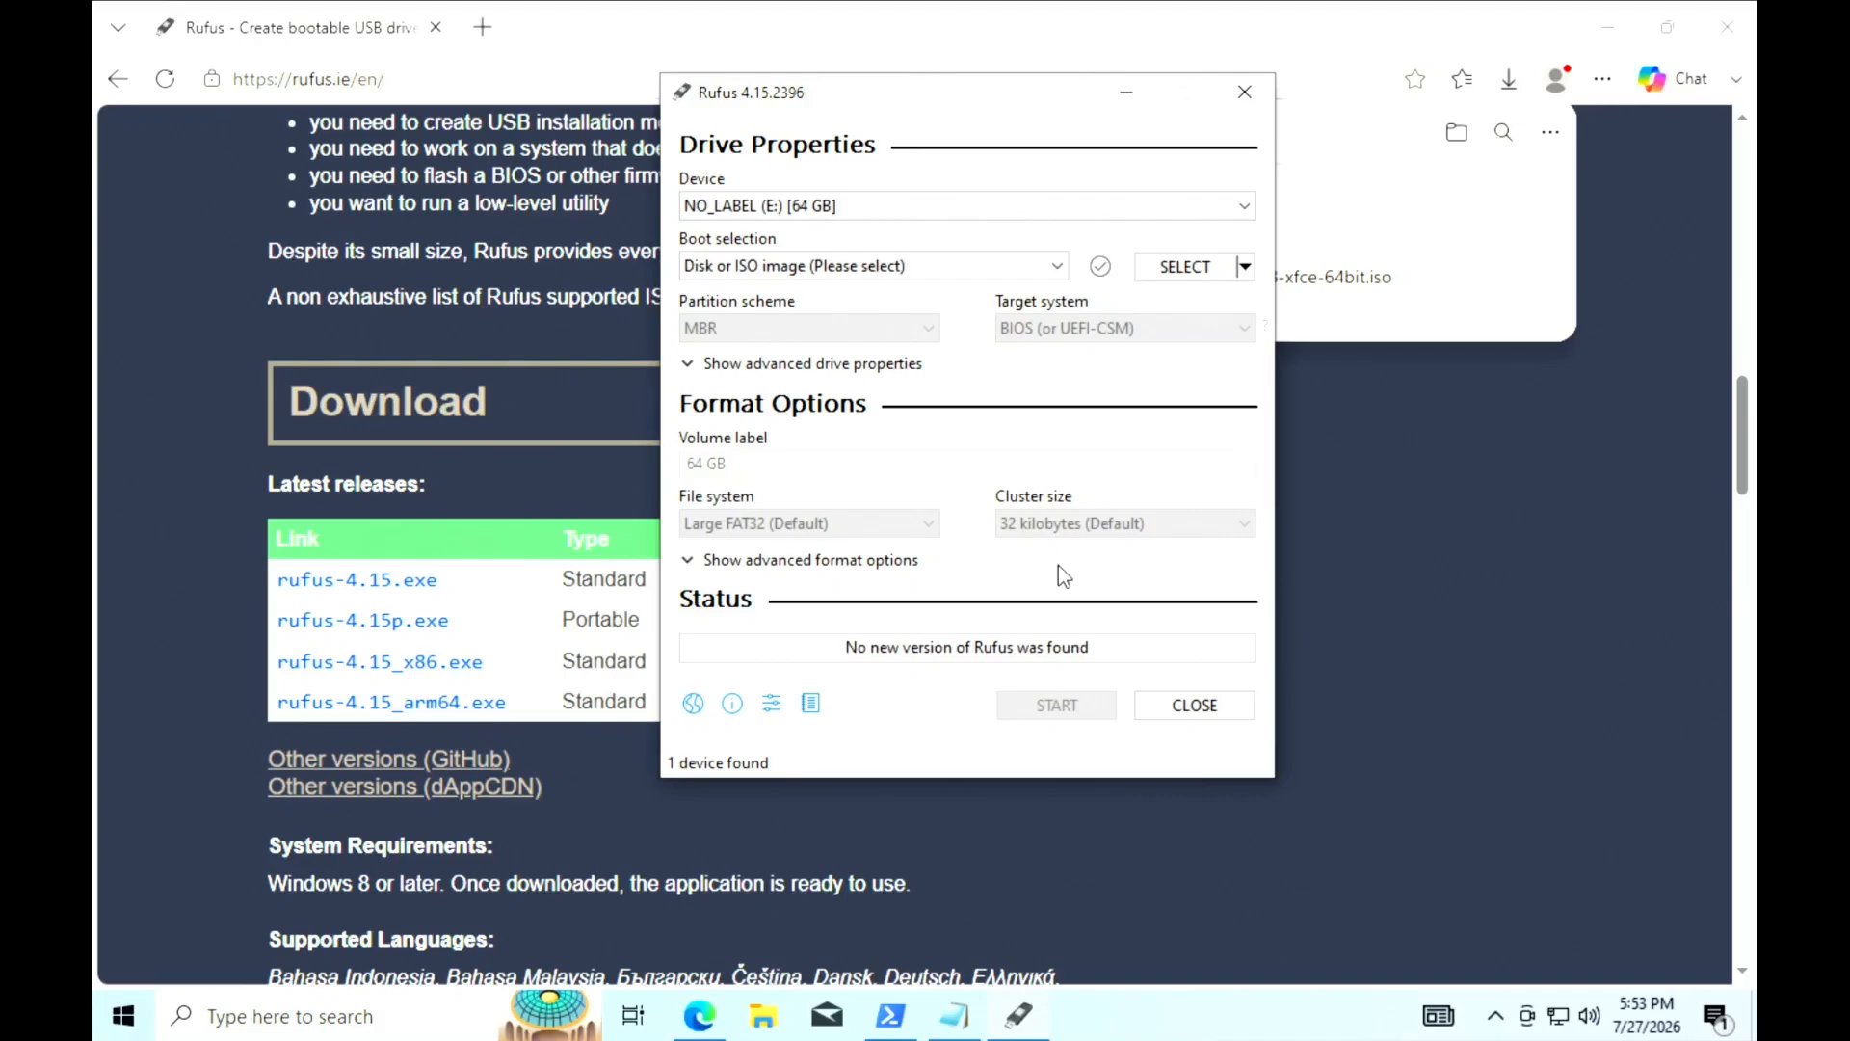
click(872, 267)
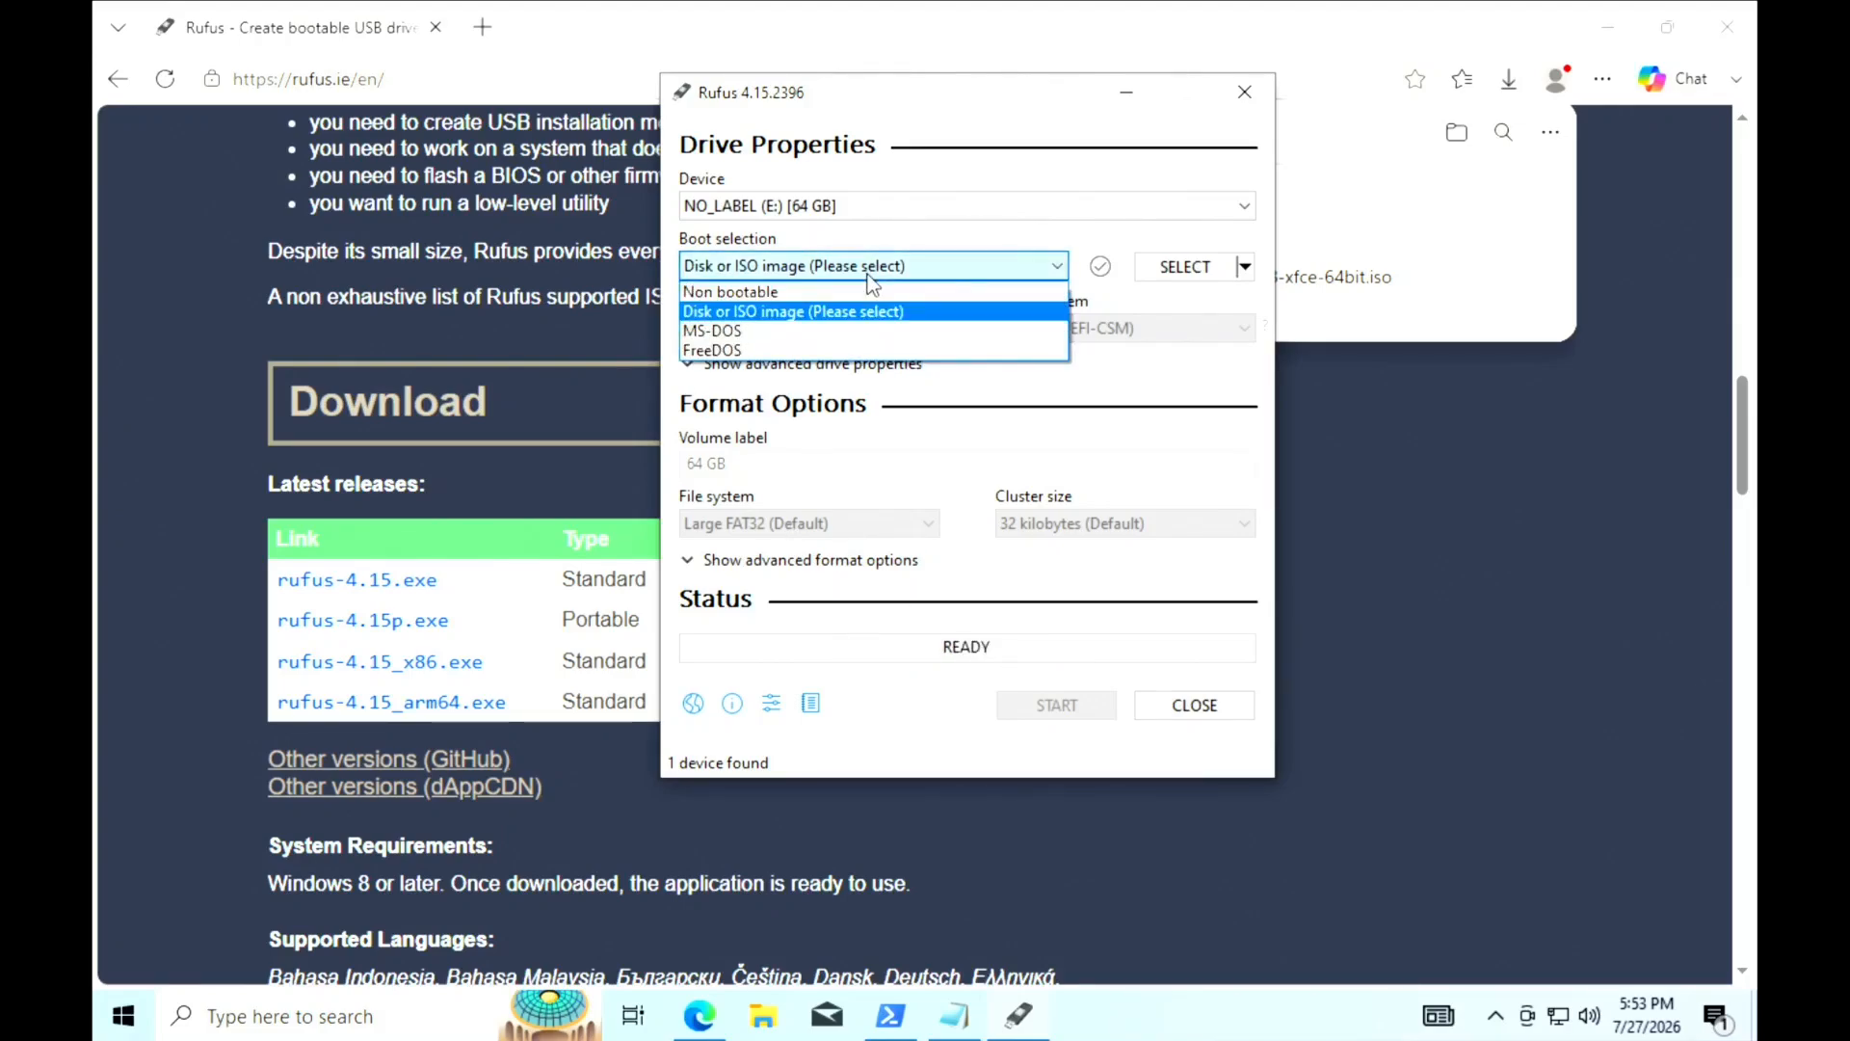
click(857, 313)
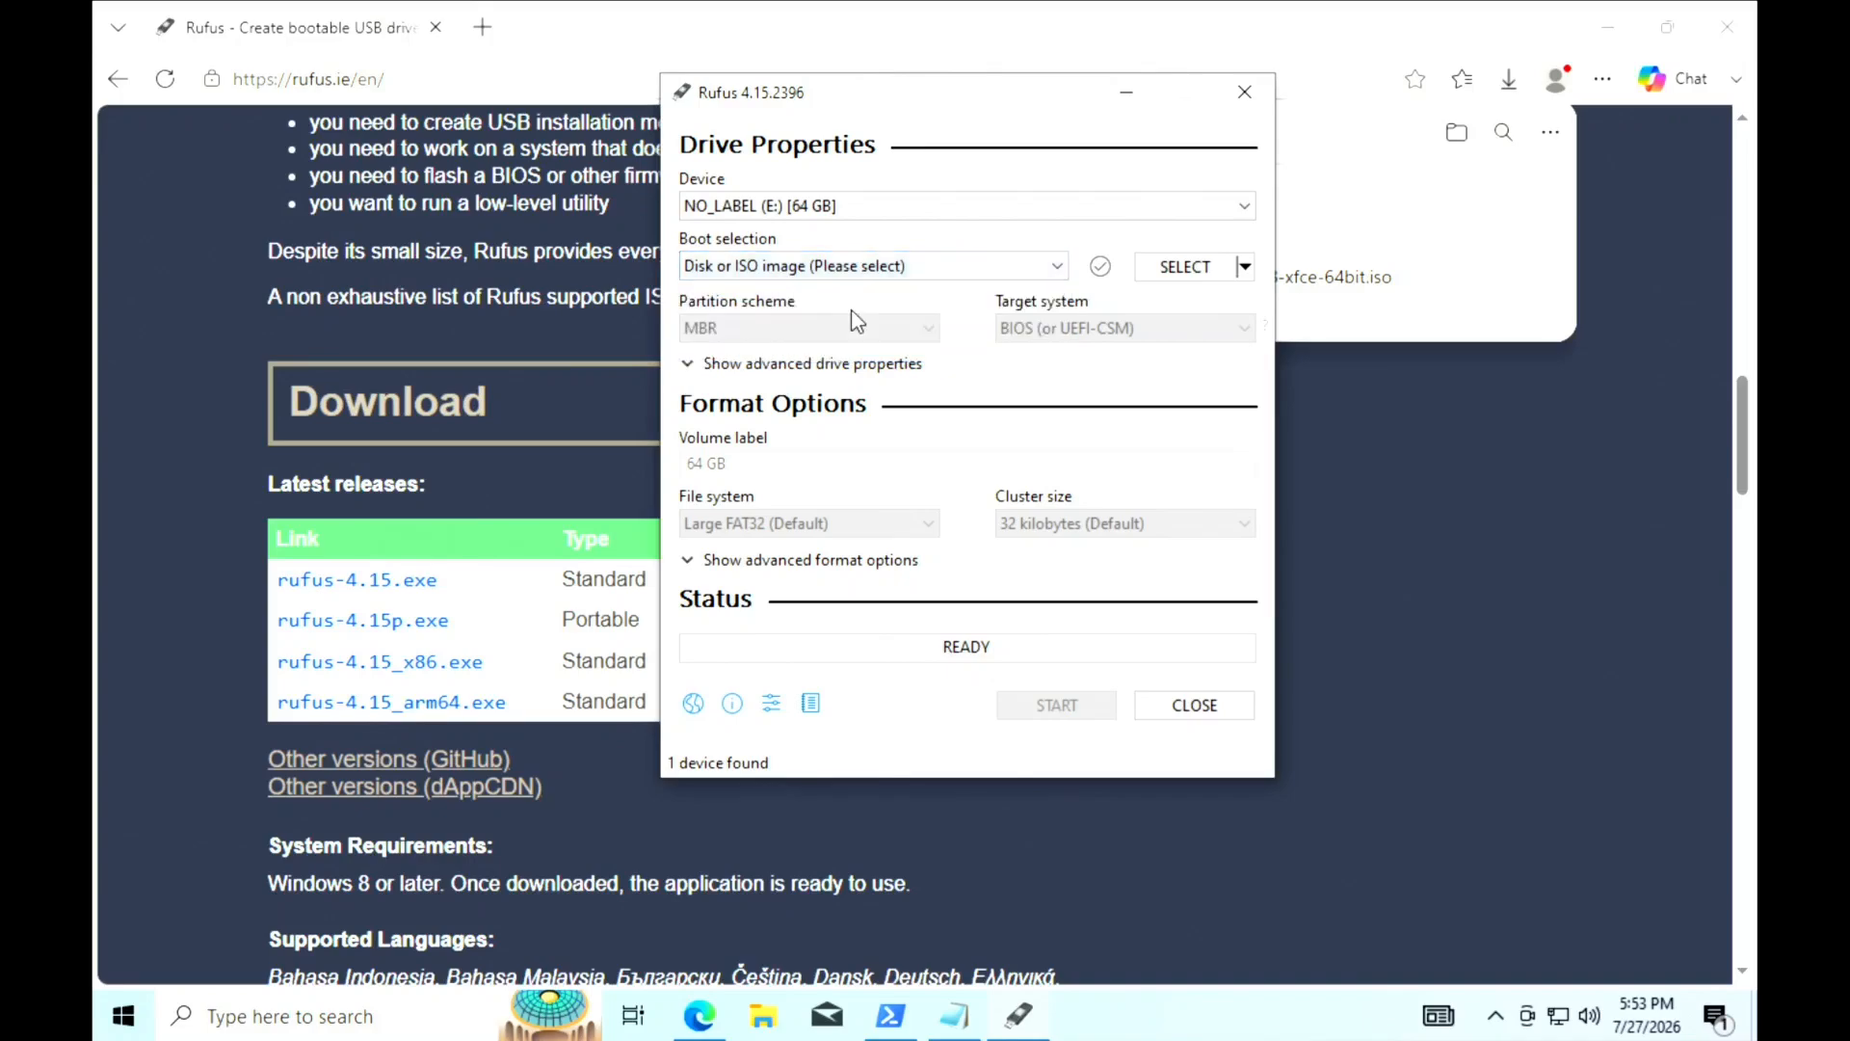
click(1235, 273)
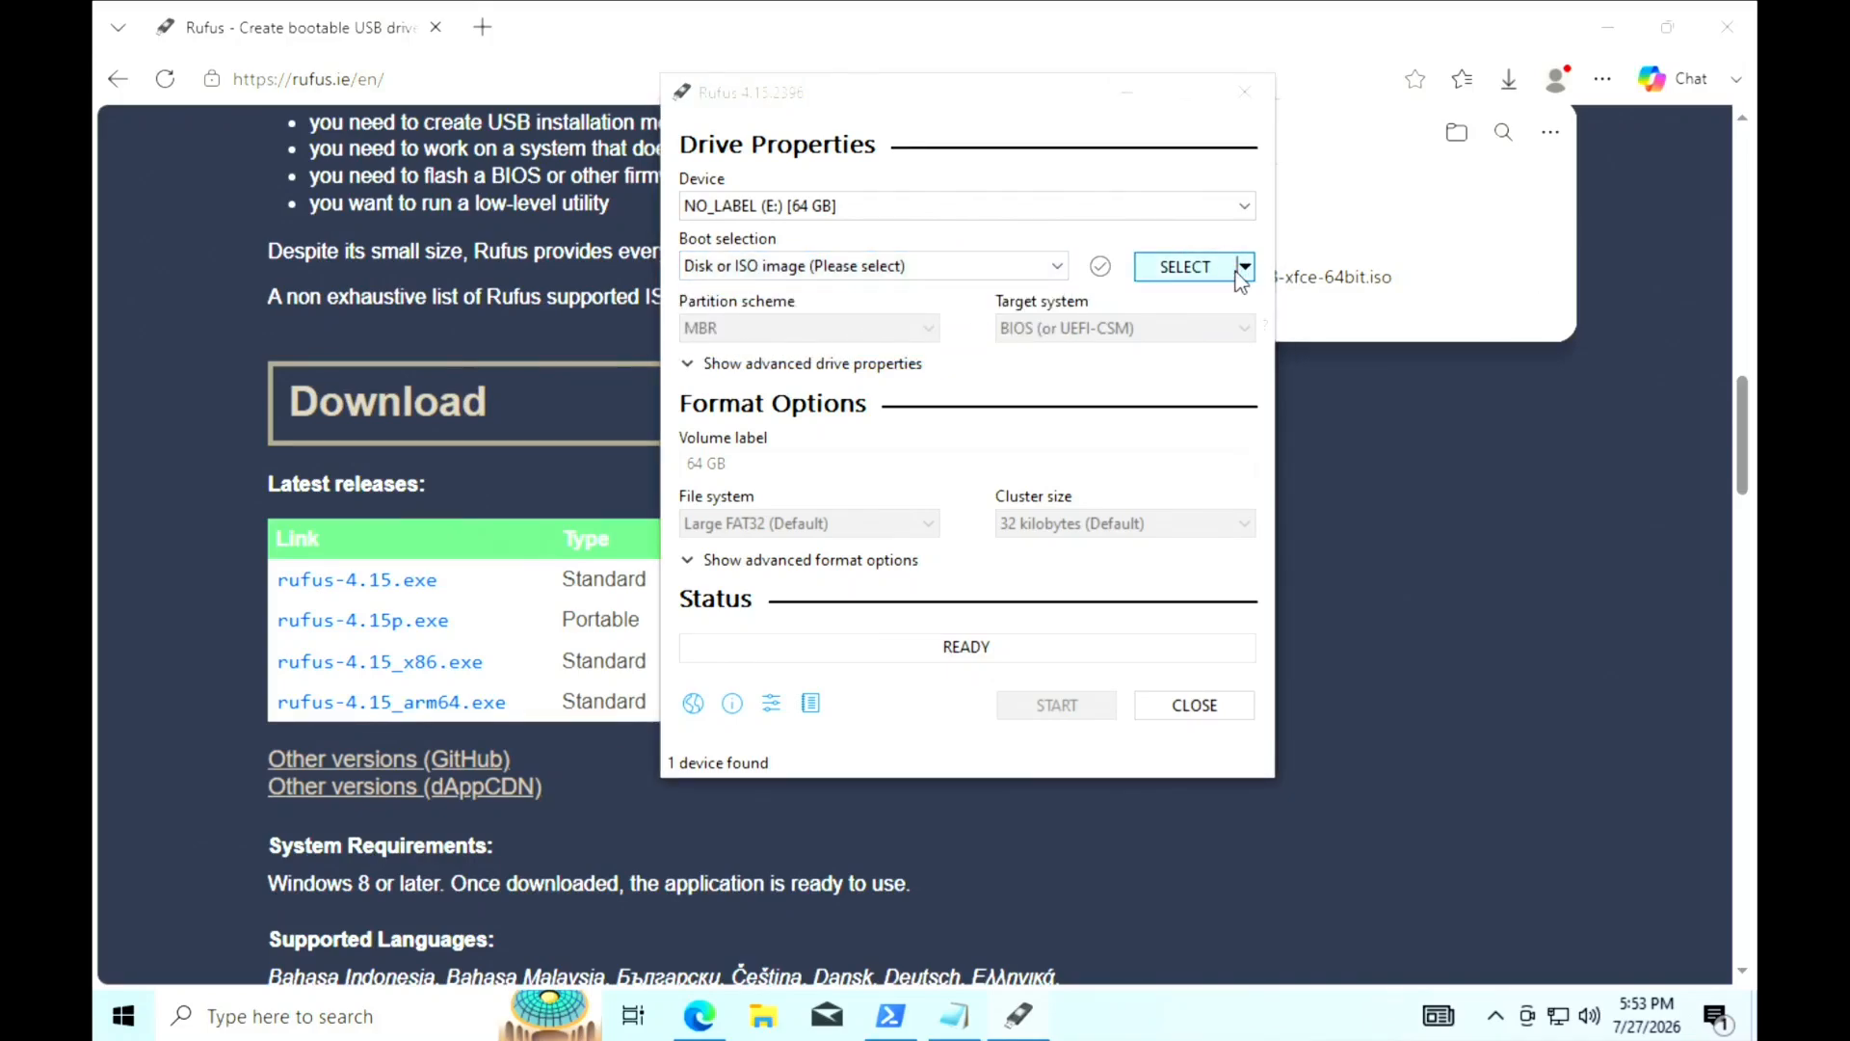
click(1137, 338)
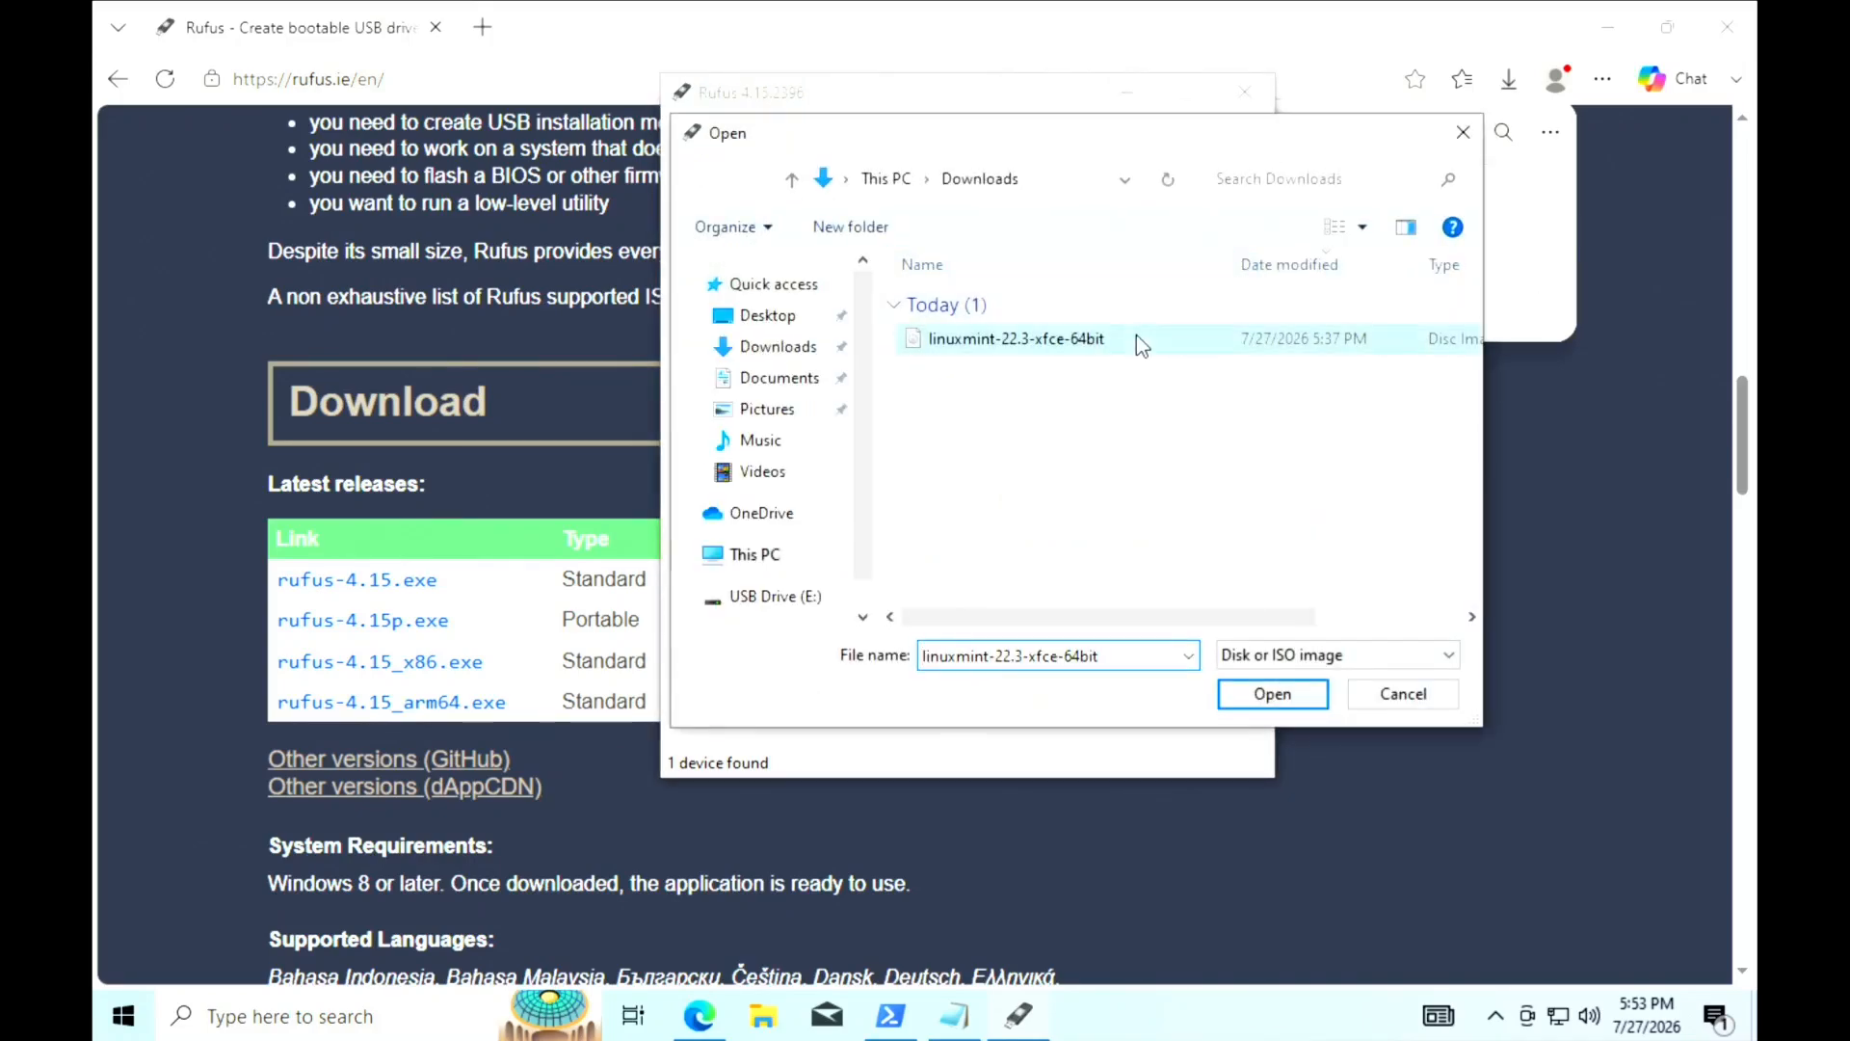
click(1287, 692)
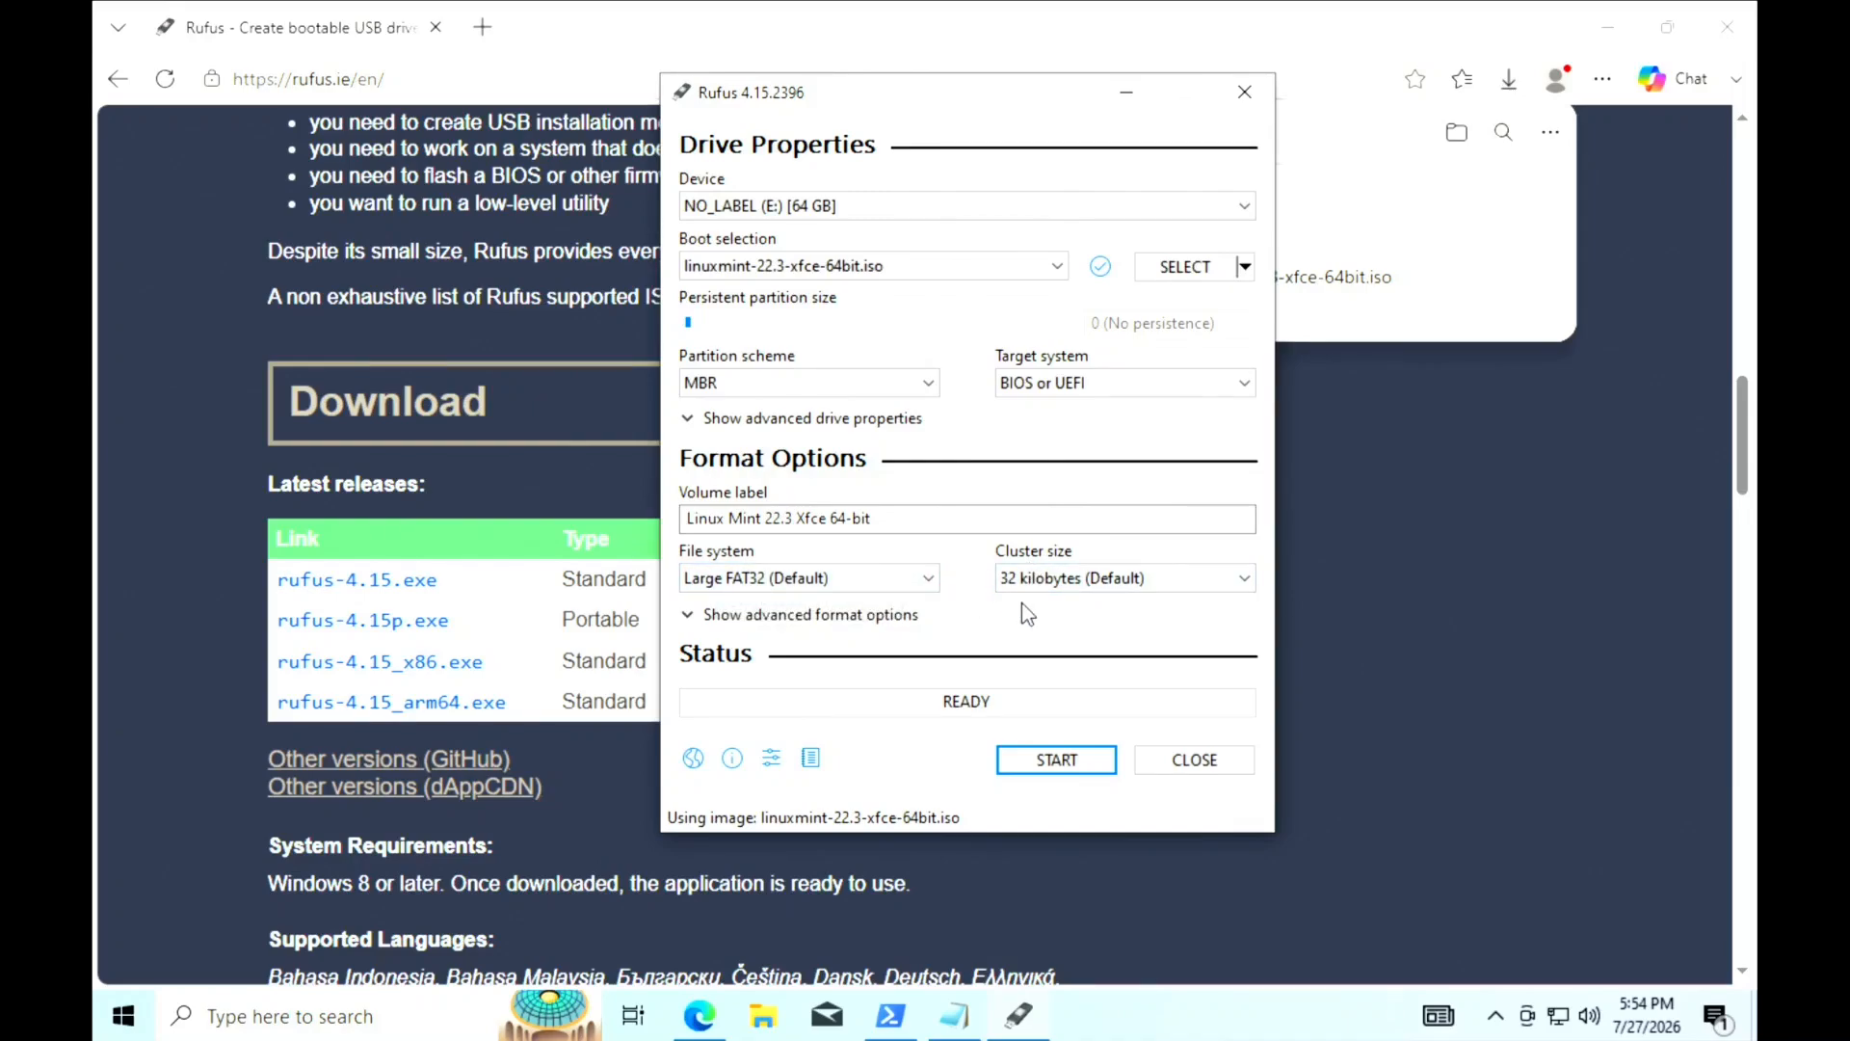
Write the image to the USB drive in ISO Image mode, accepting the Grub and Syslinux downloads and the erasure of all drive data.
click(1079, 763)
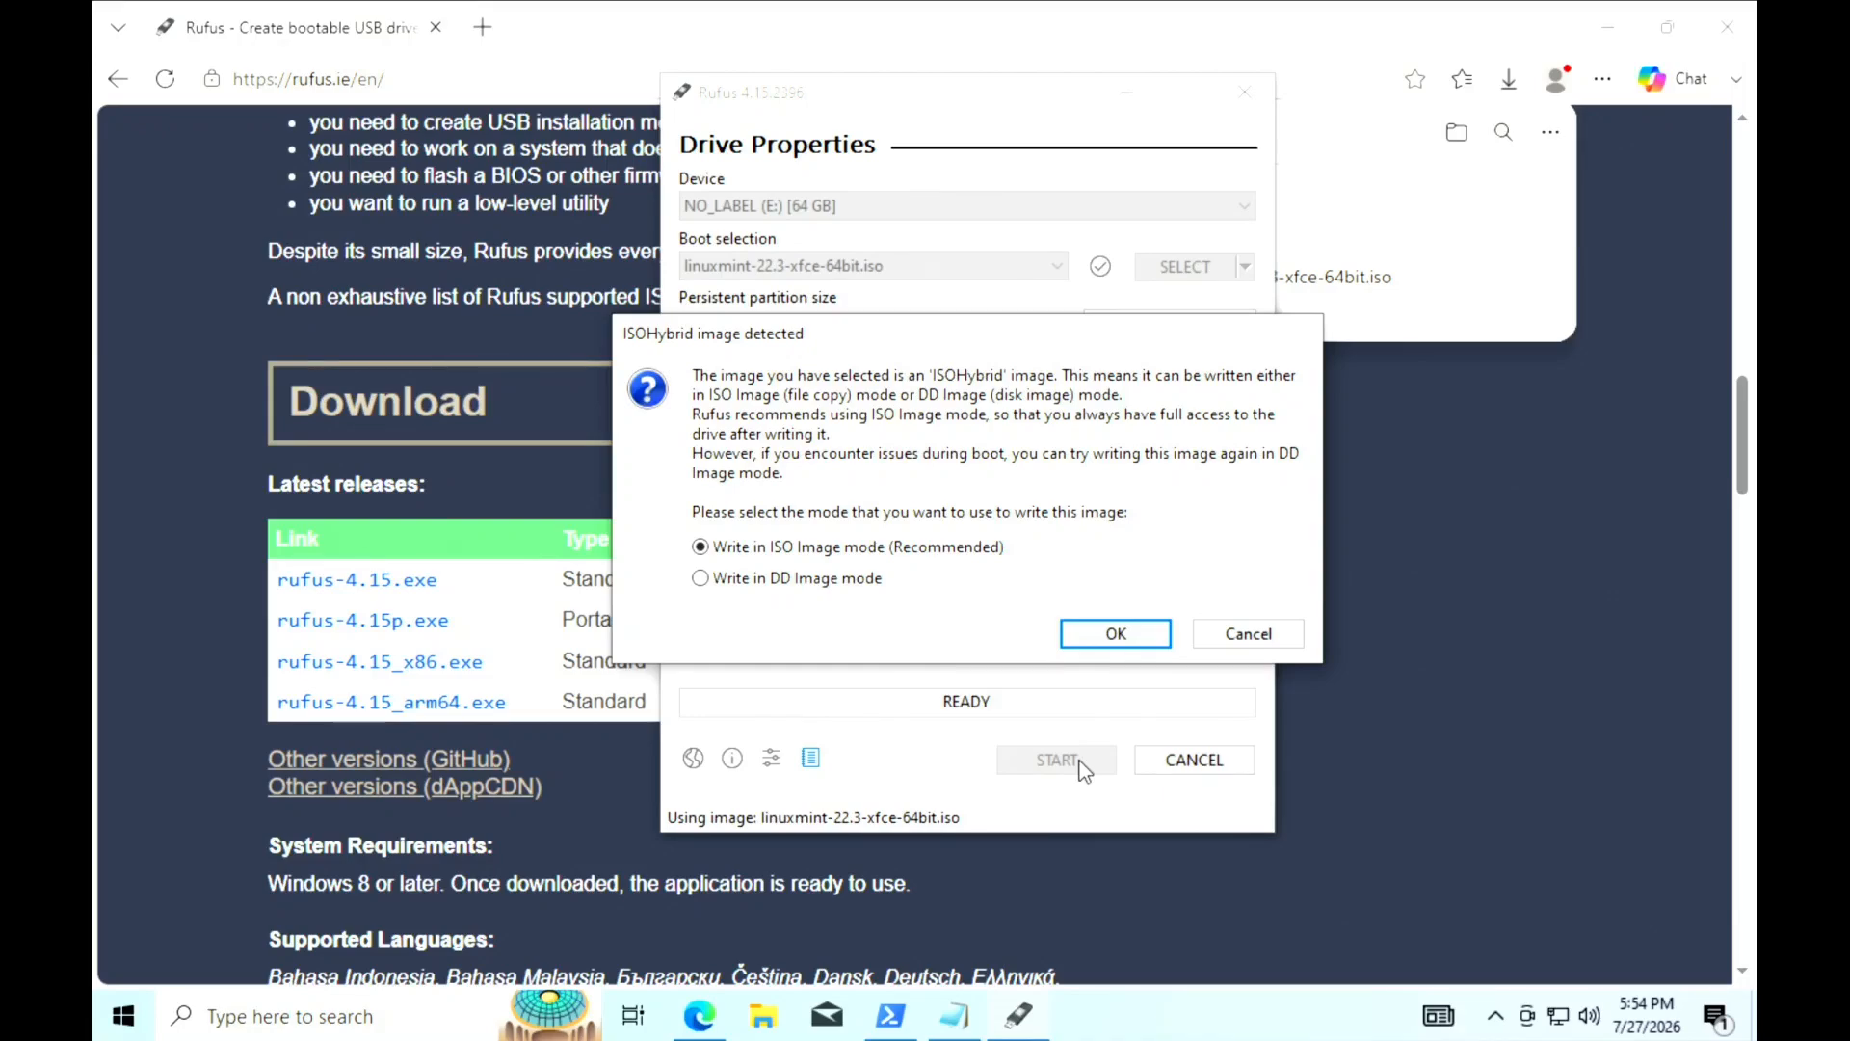
click(1117, 633)
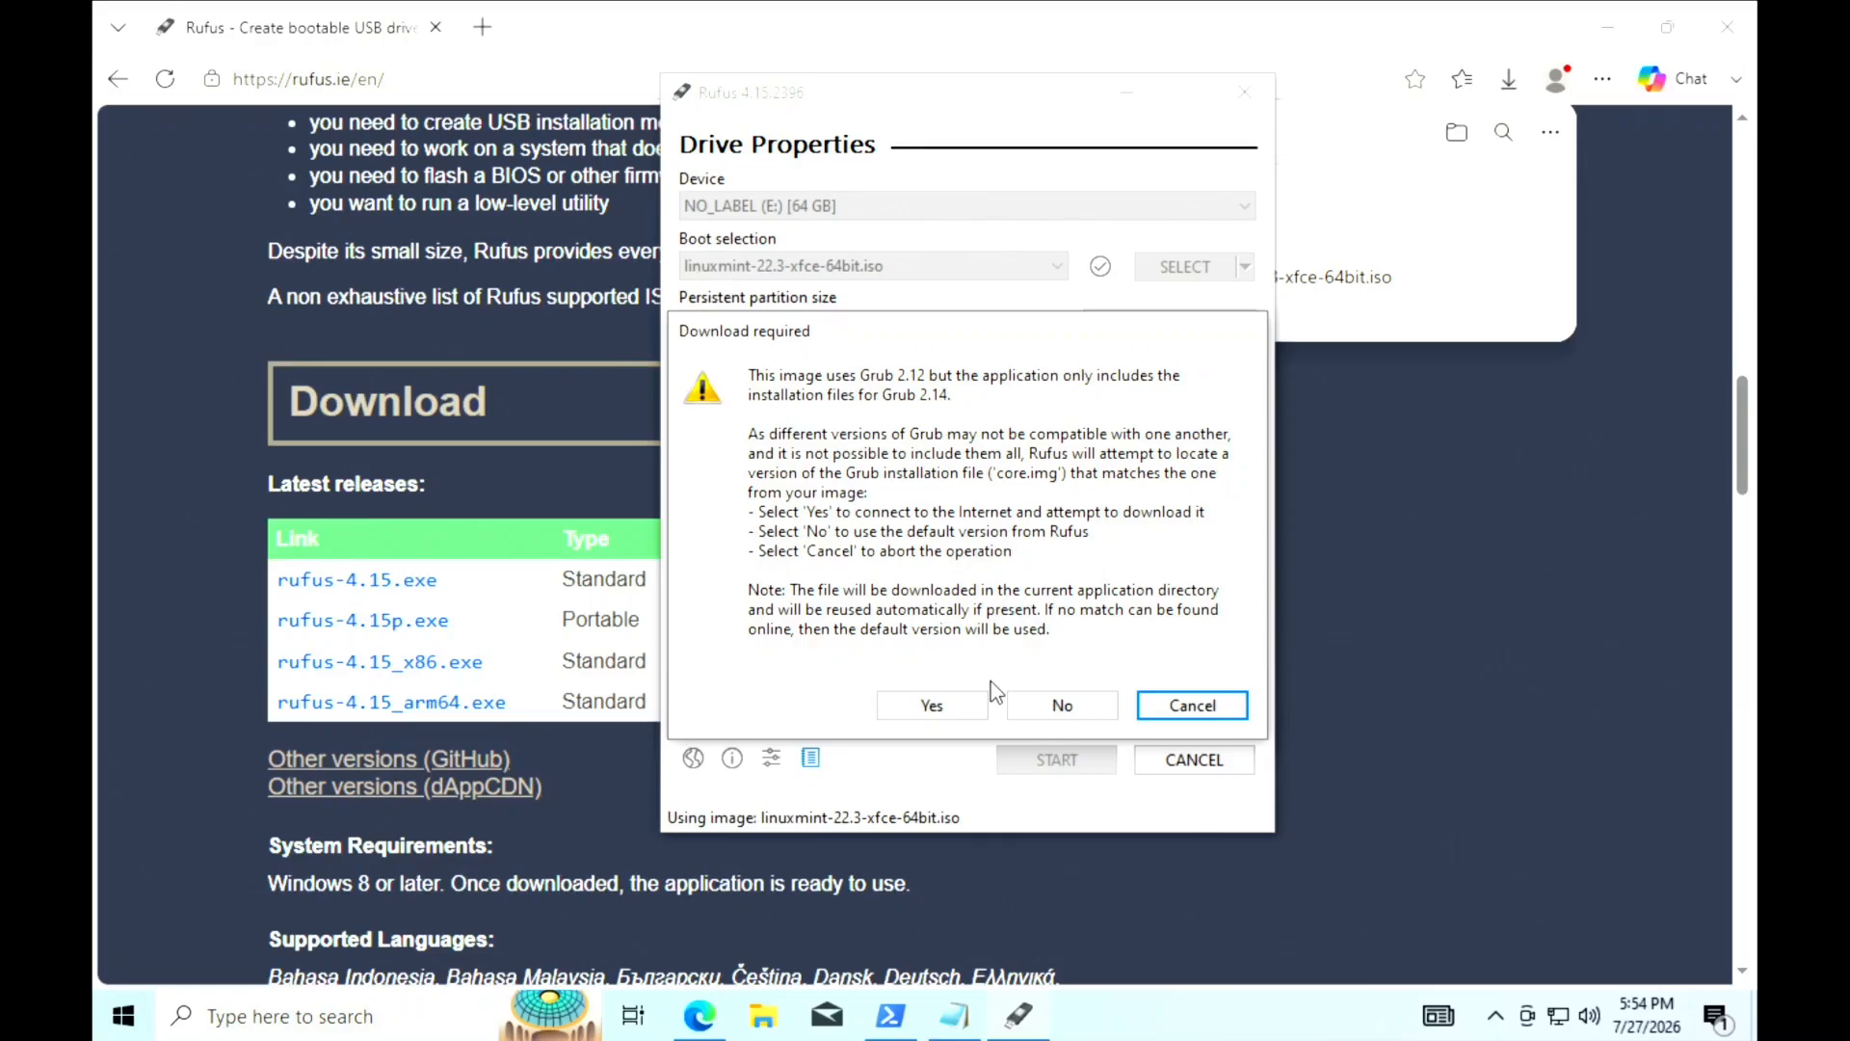
click(946, 705)
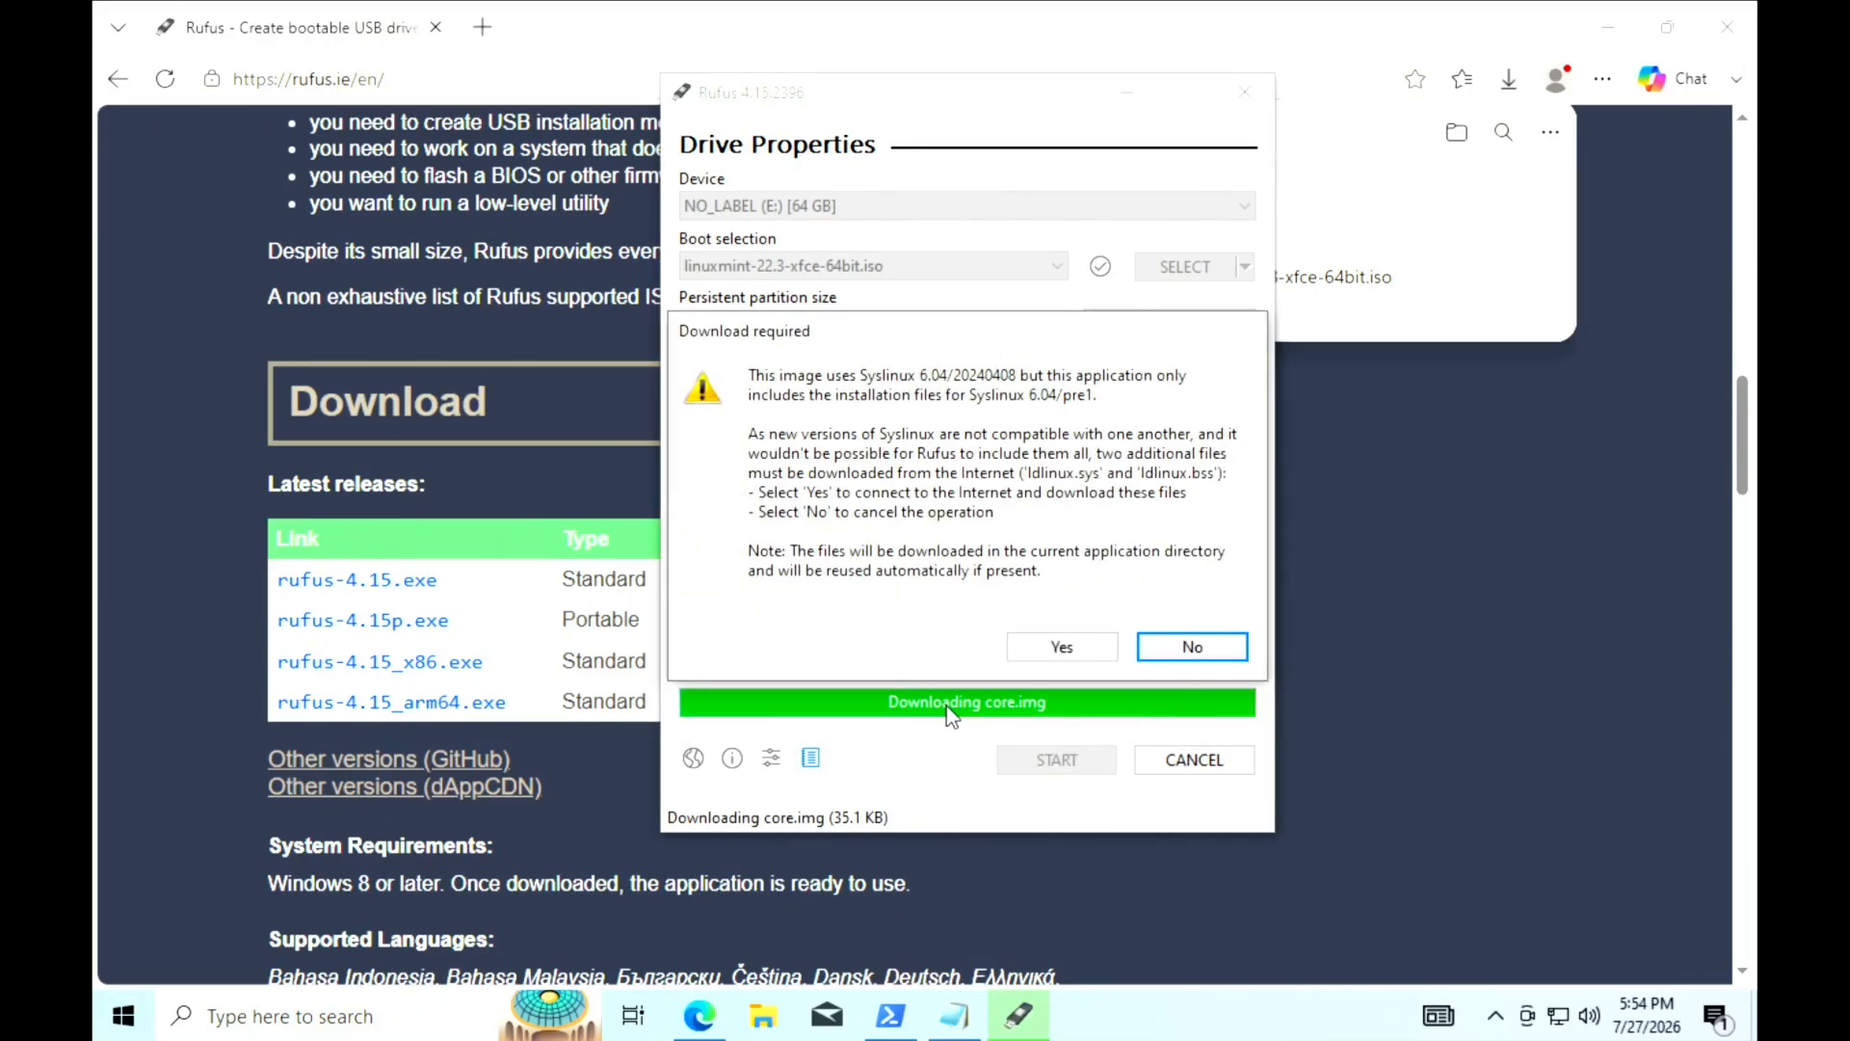
click(1068, 661)
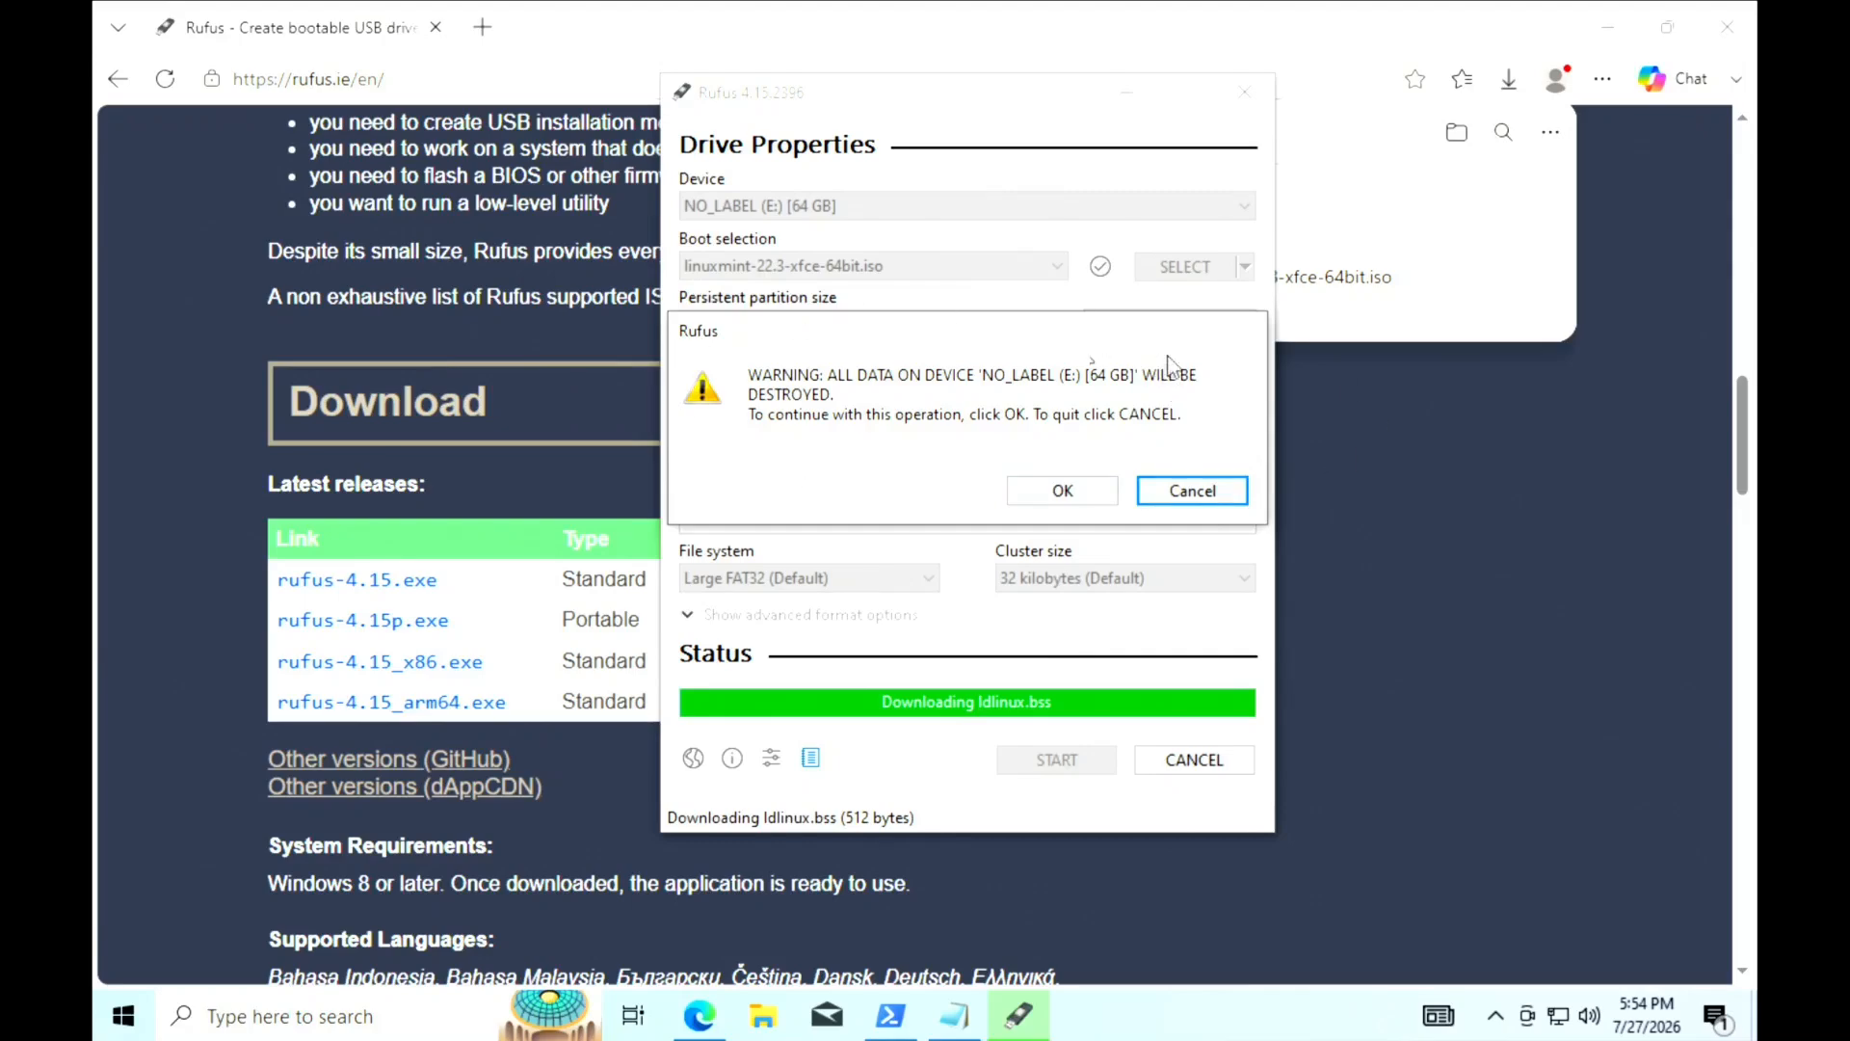
click(1038, 494)
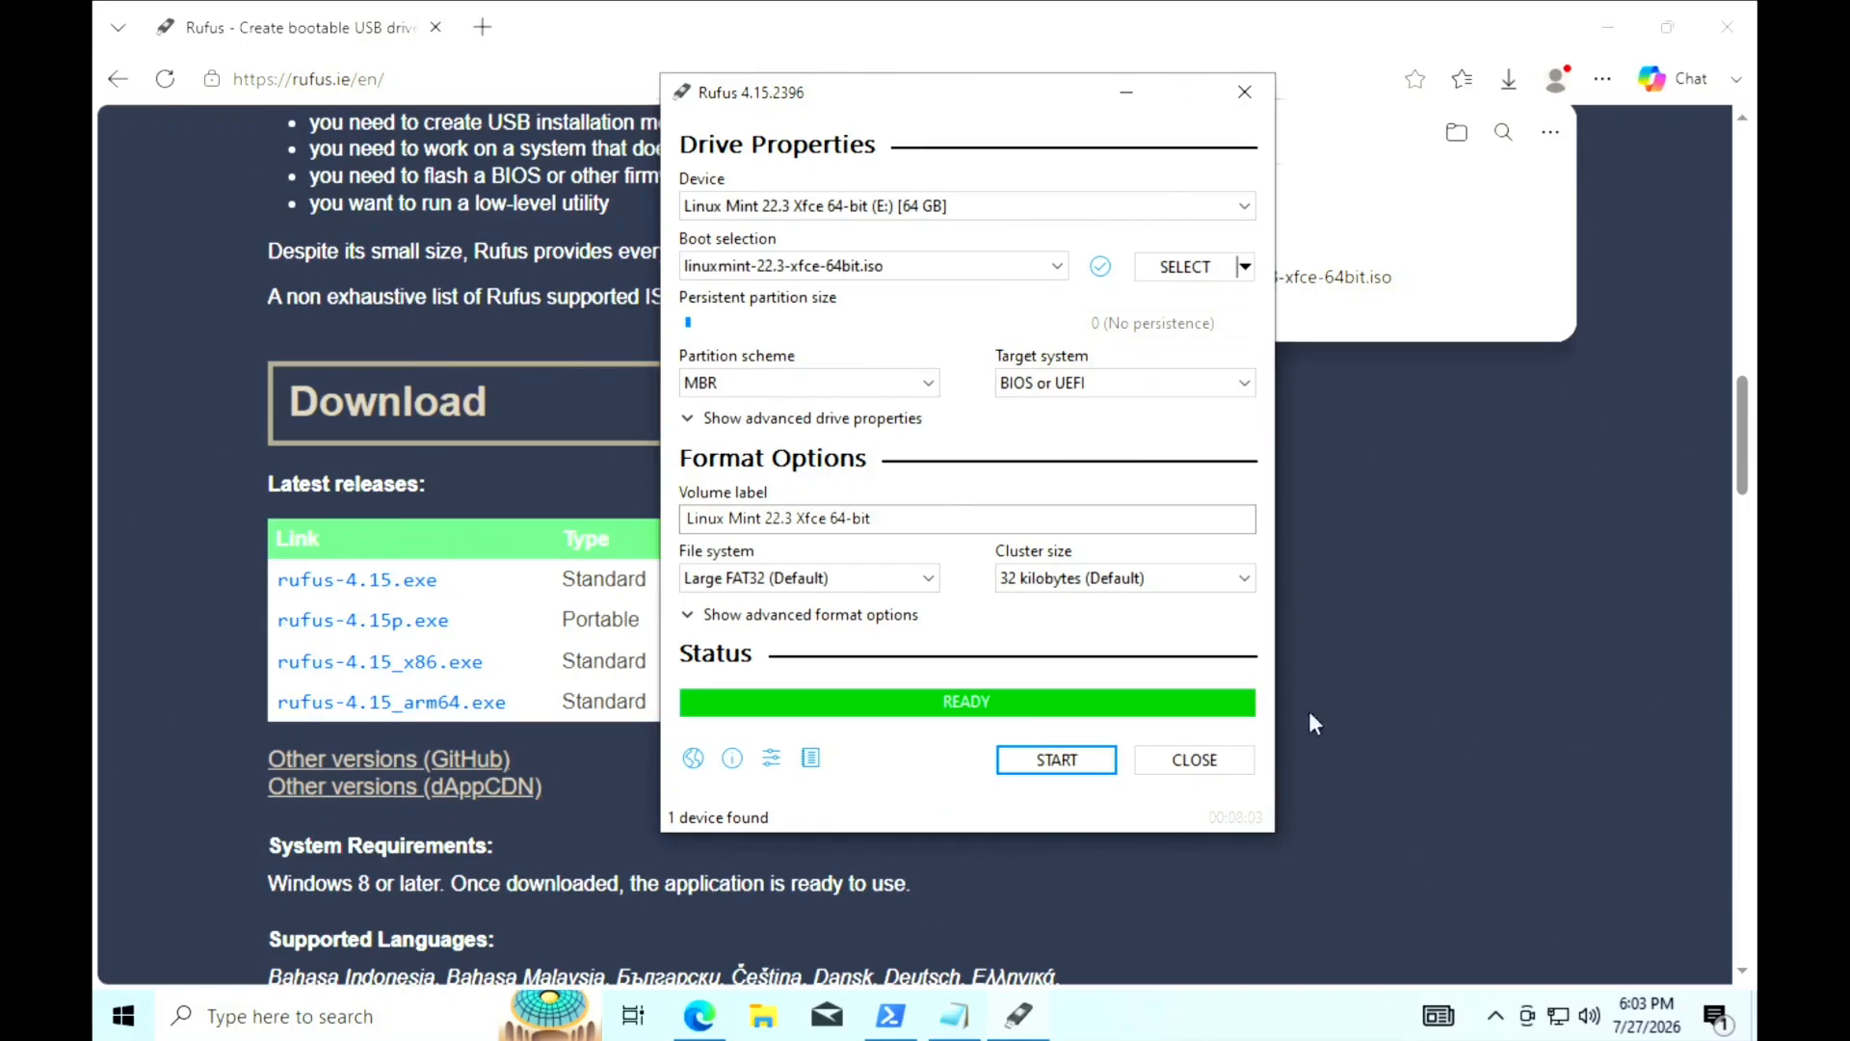
Close Rufus and the remaining browser, PowerShell and Notepad windows.
click(1234, 762)
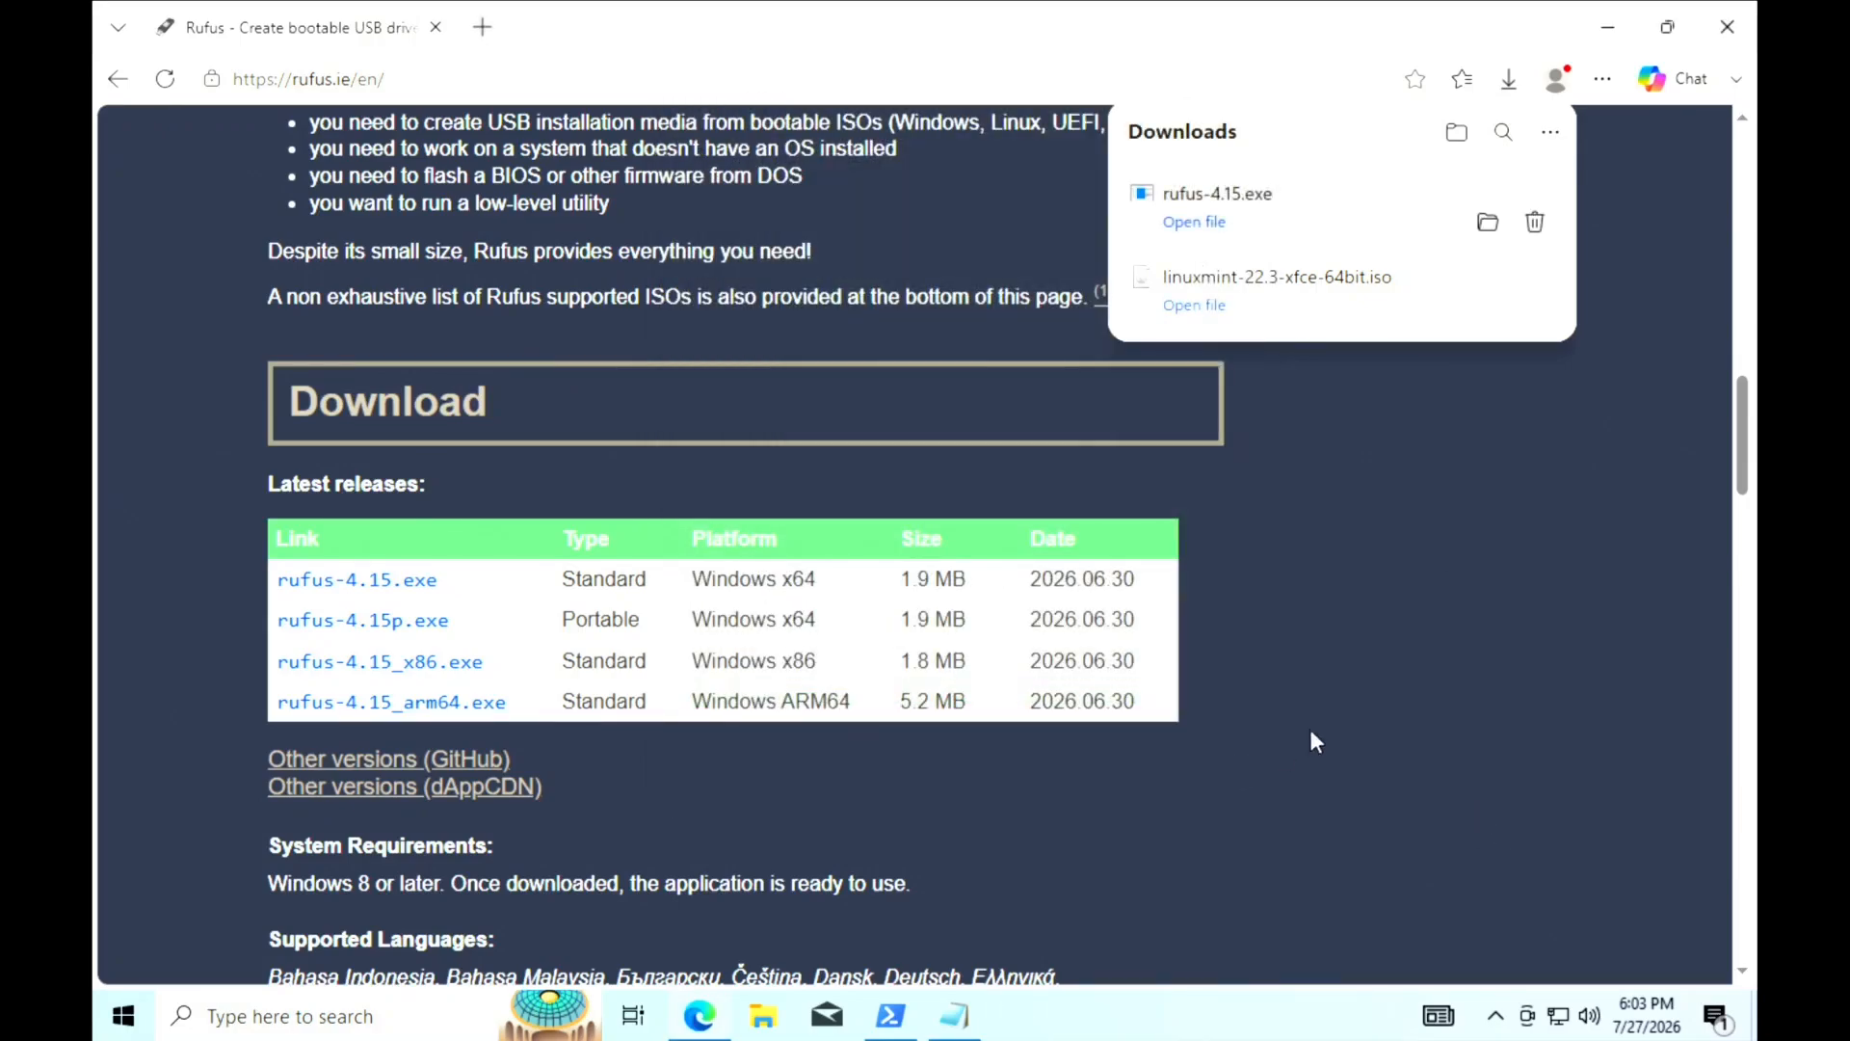
click(1716, 46)
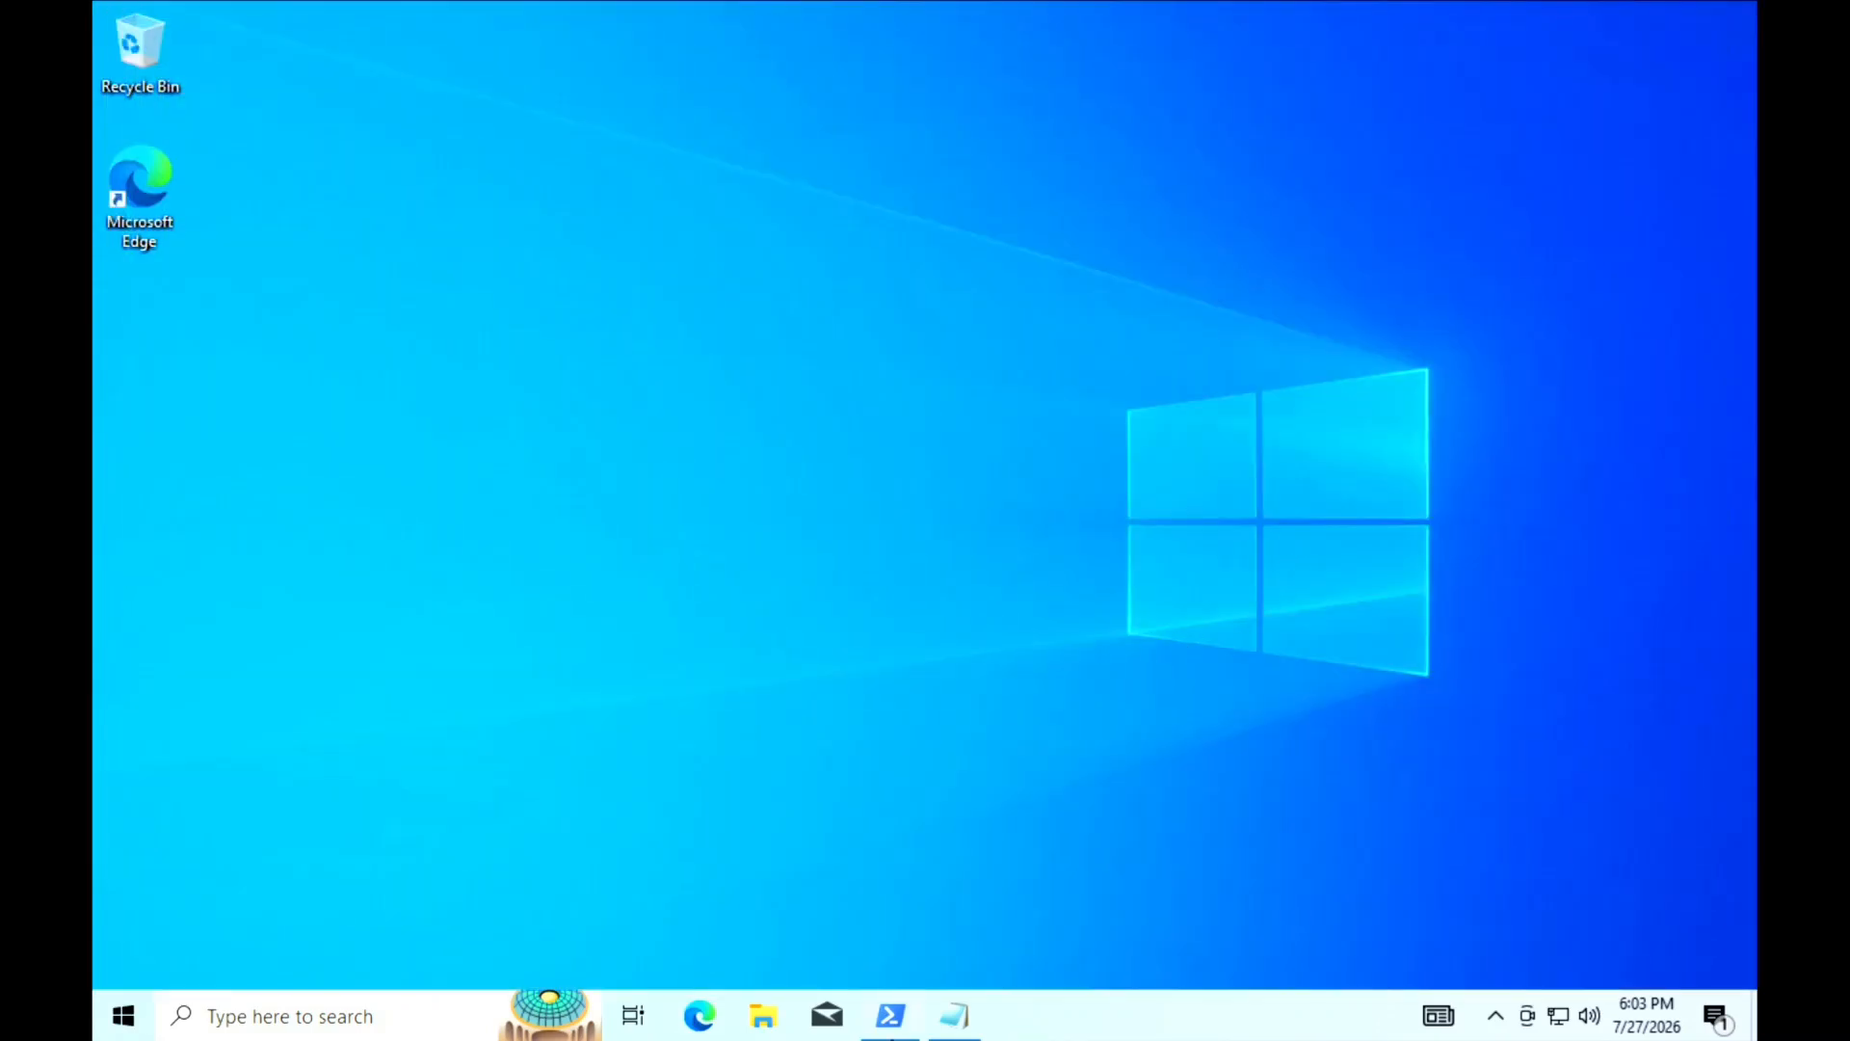
click(897, 1033)
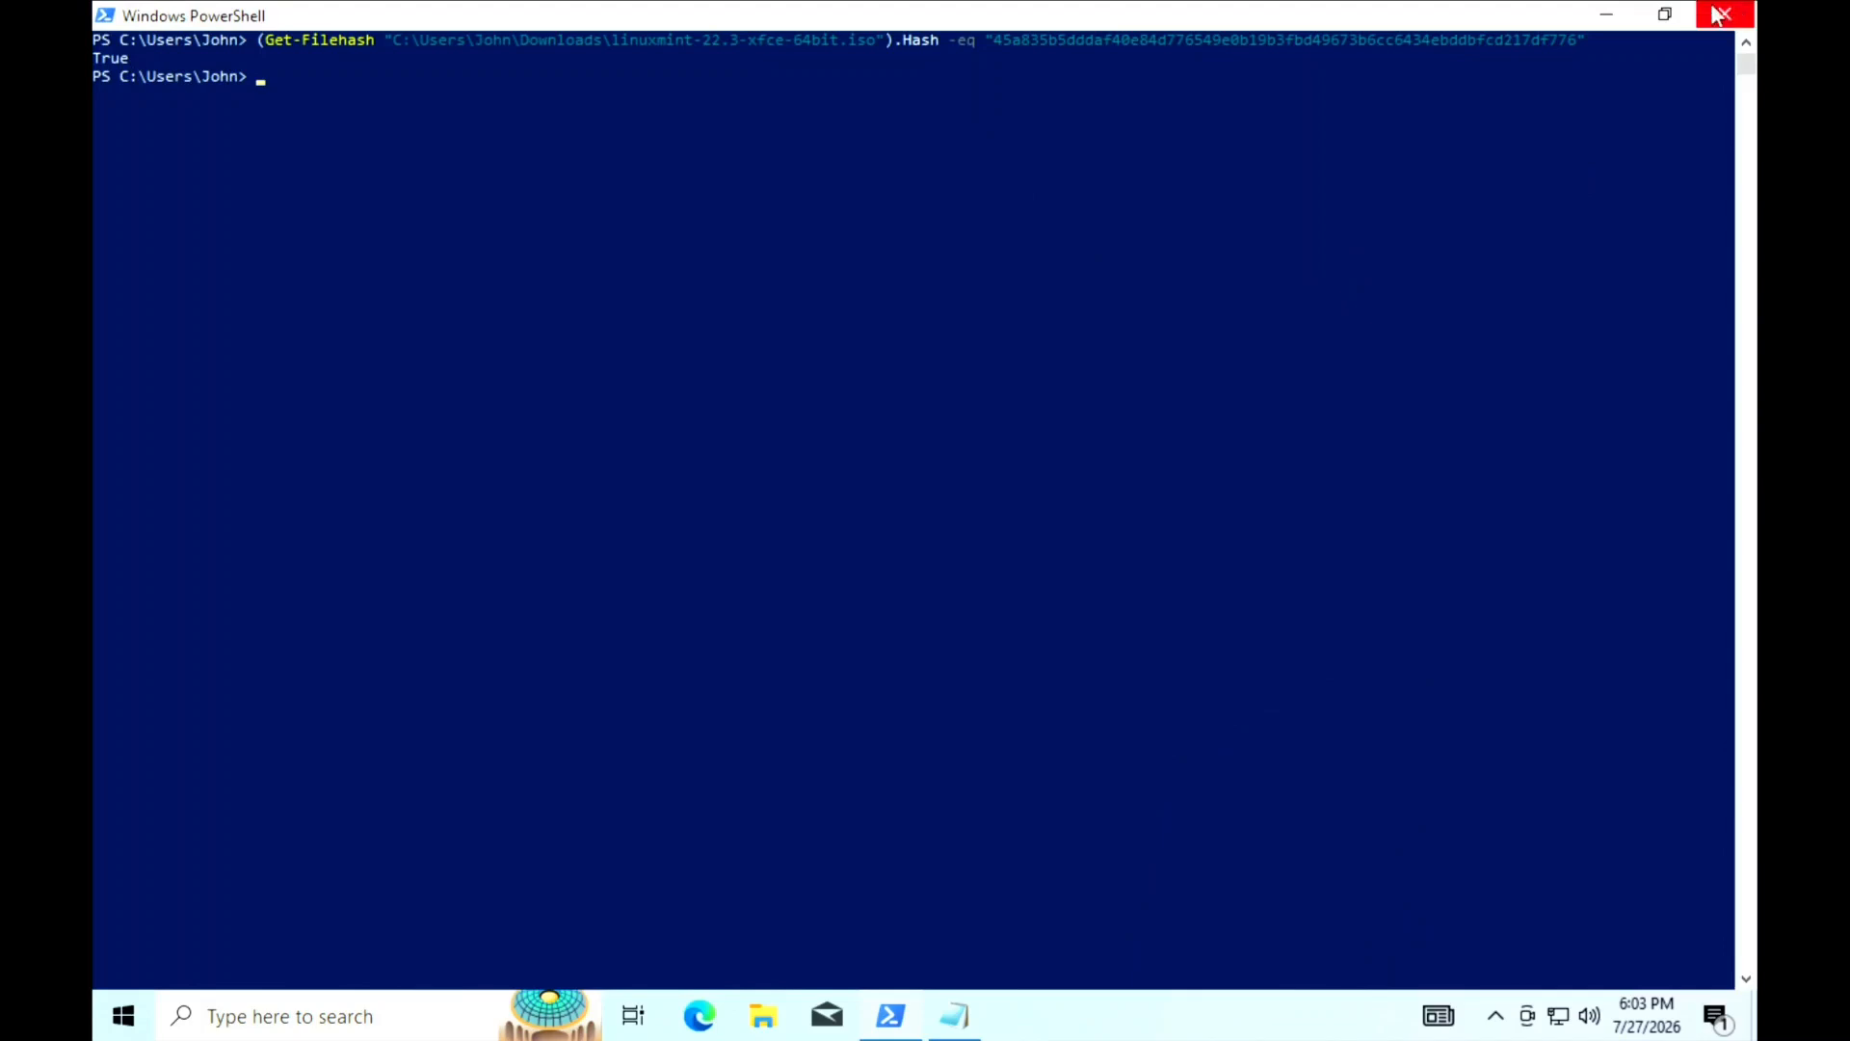
click(1725, 15)
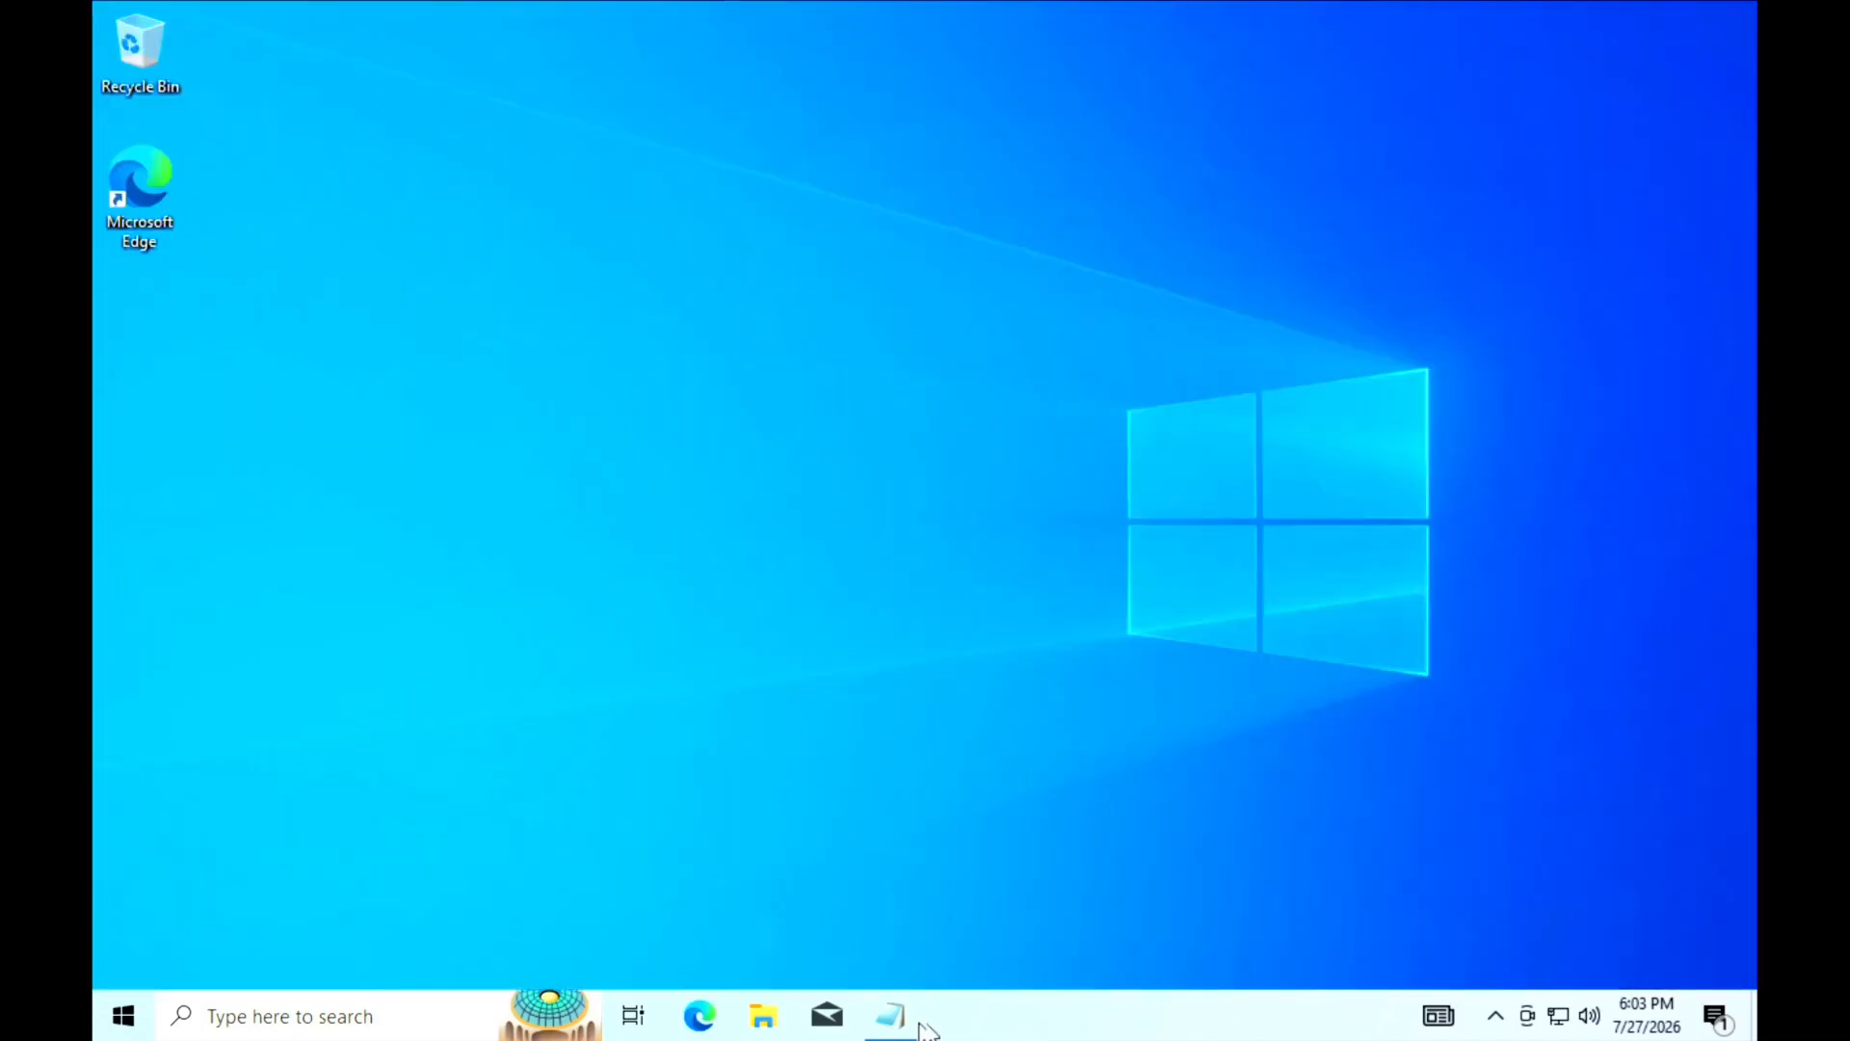
click(897, 1027)
click(1594, 189)
Reboot the computer from Windows and bring up the firmware's boot device selection.
click(123, 1017)
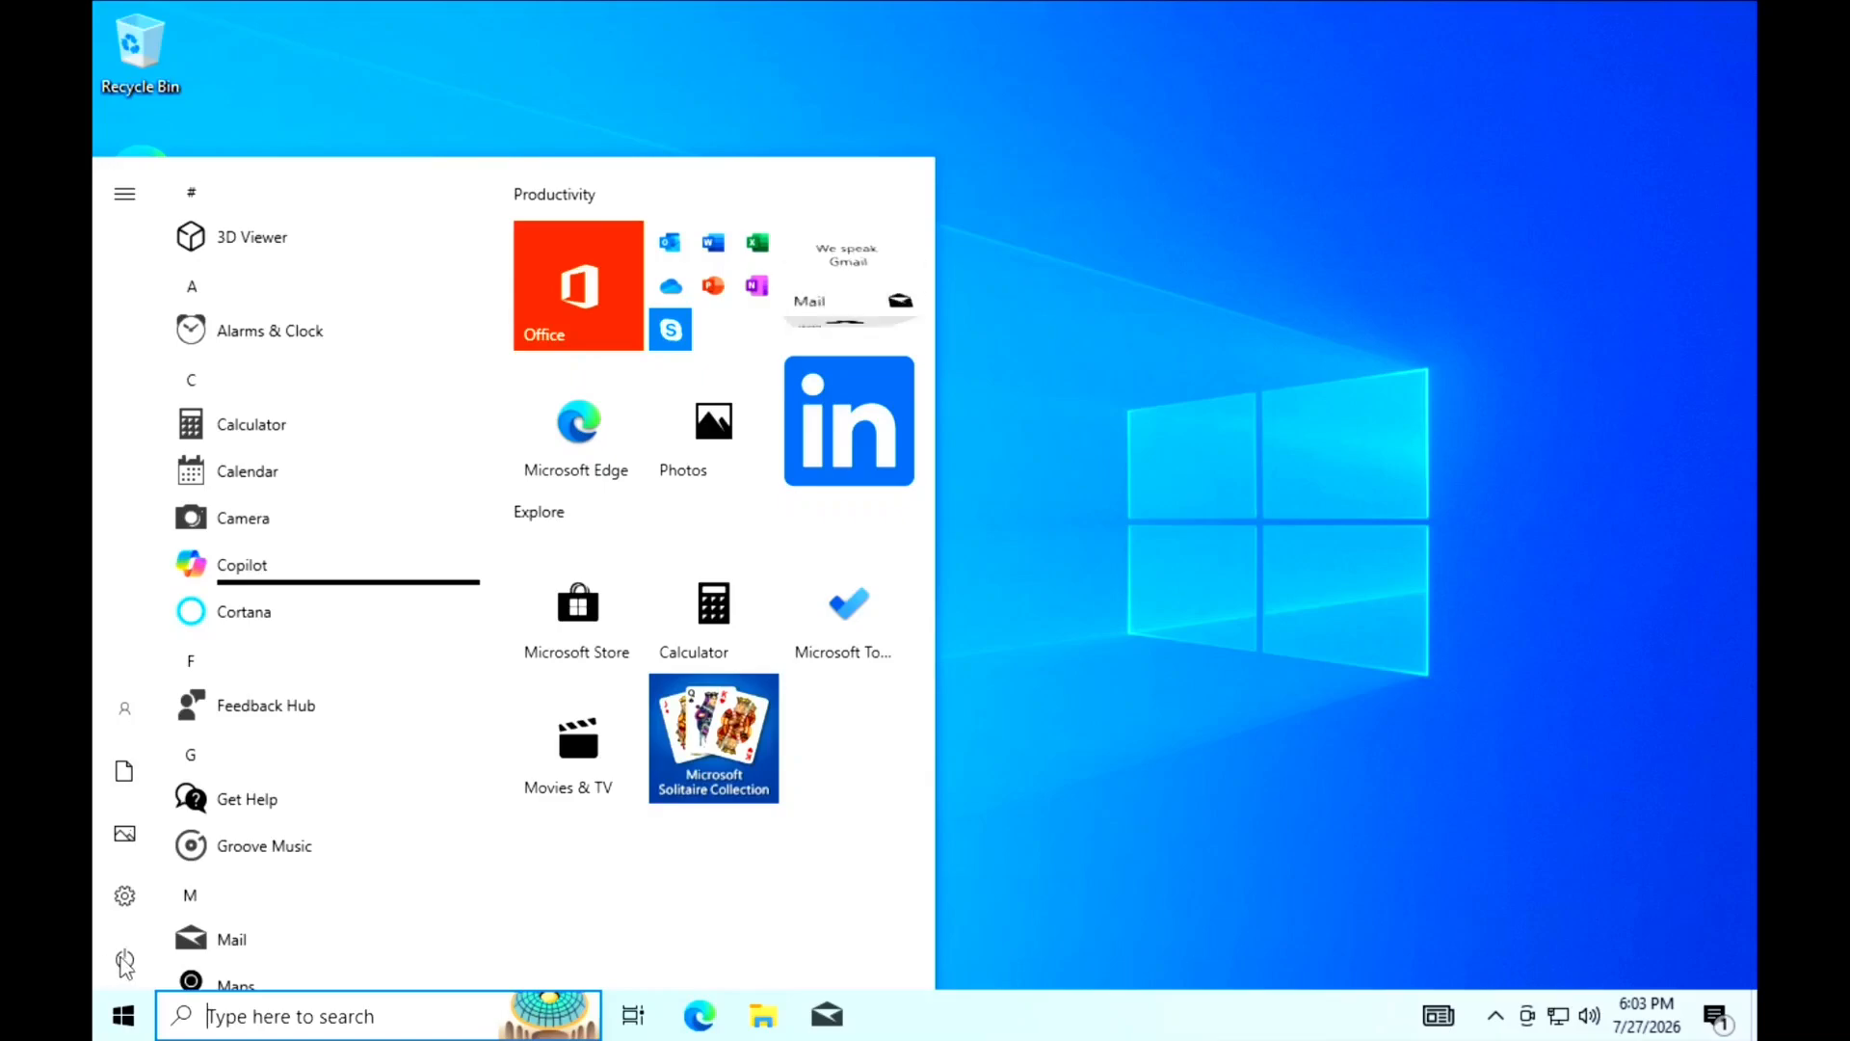
click(183, 962)
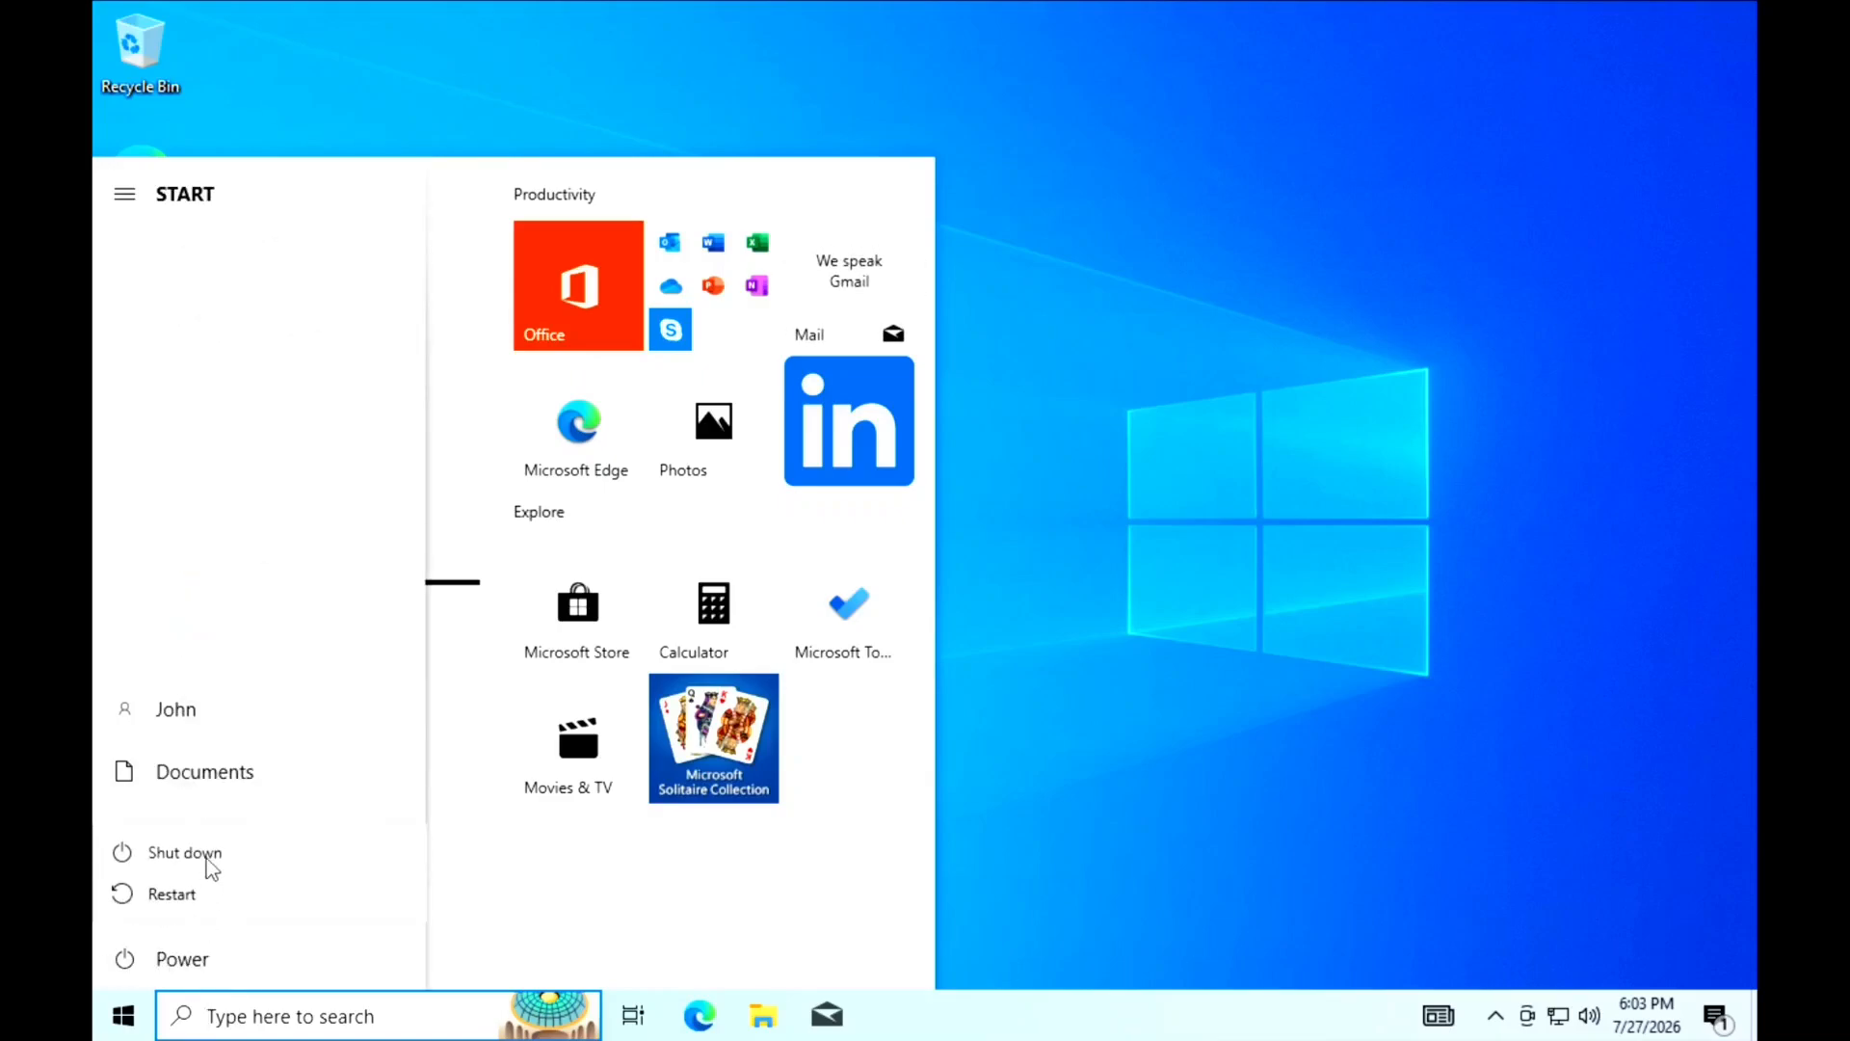
key(Escape)
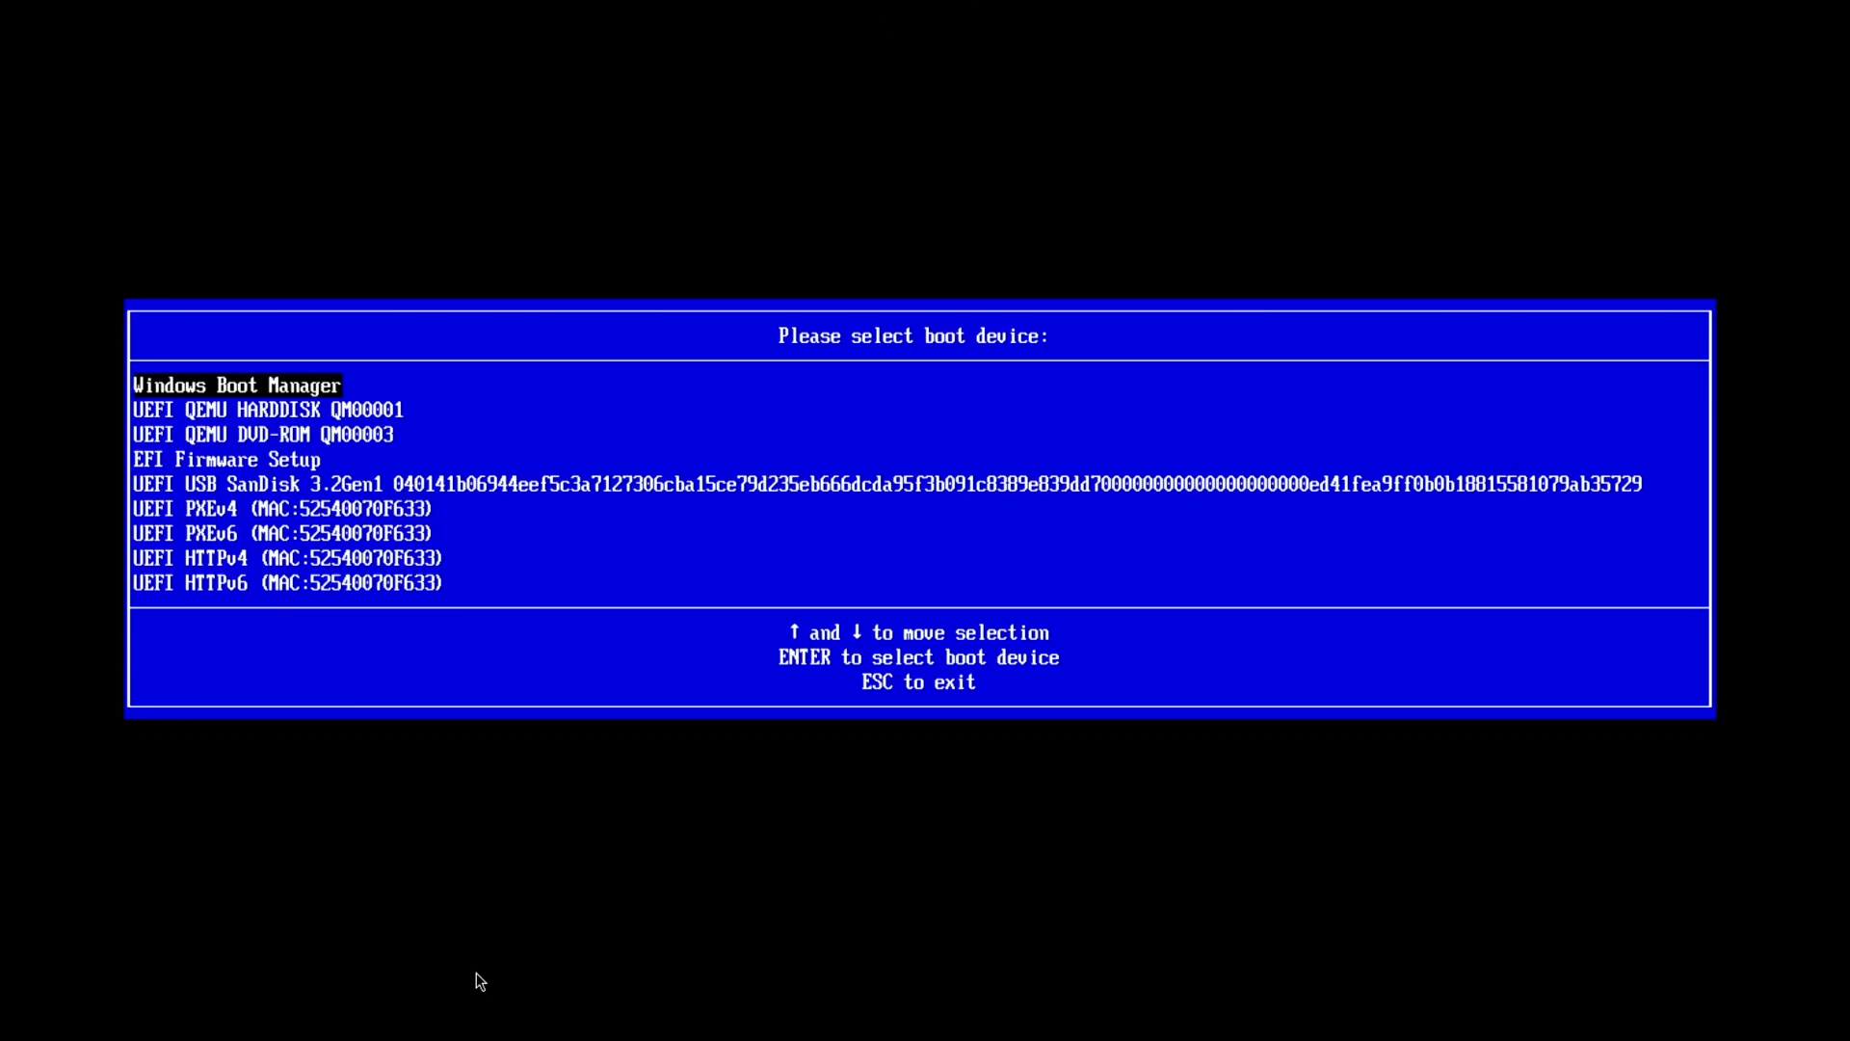
Boot the computer from the UEFI USB SanDisk 3.2Gen1 device.
key(Down)
key(Down)
key(Down)
key(Down)
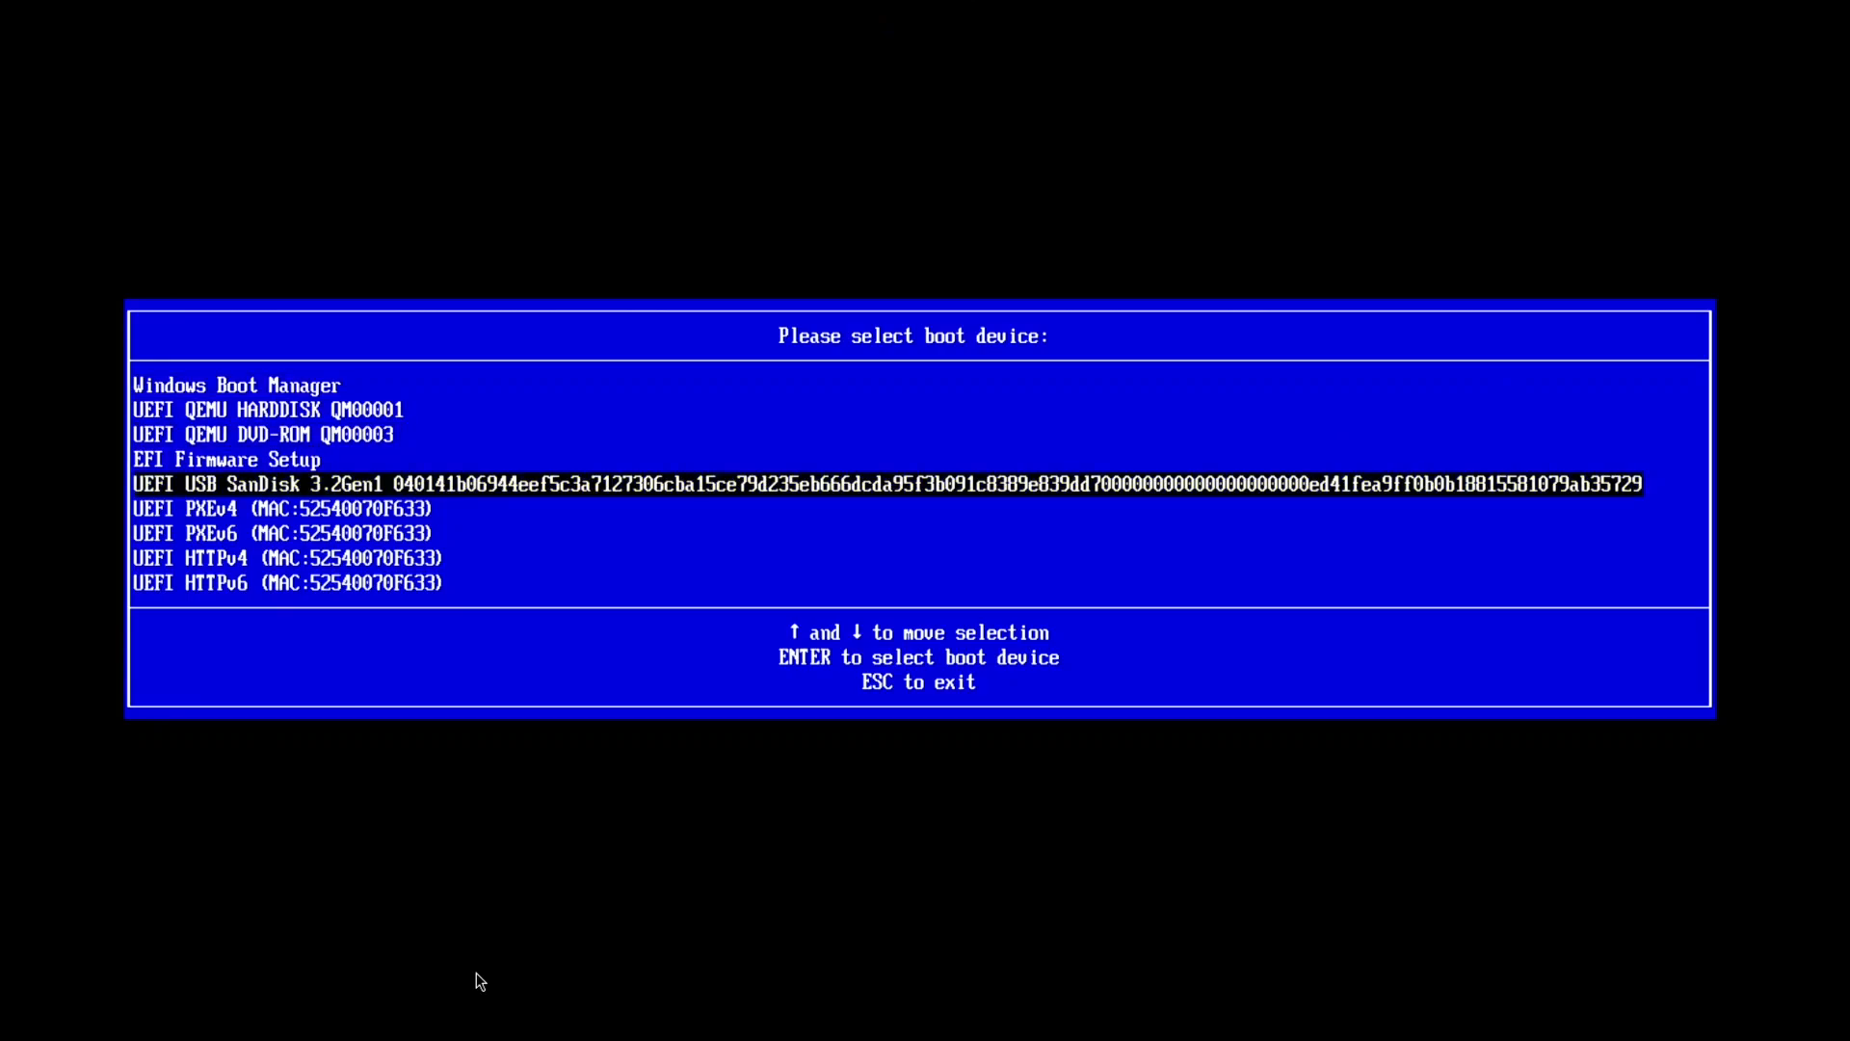
key(Return)
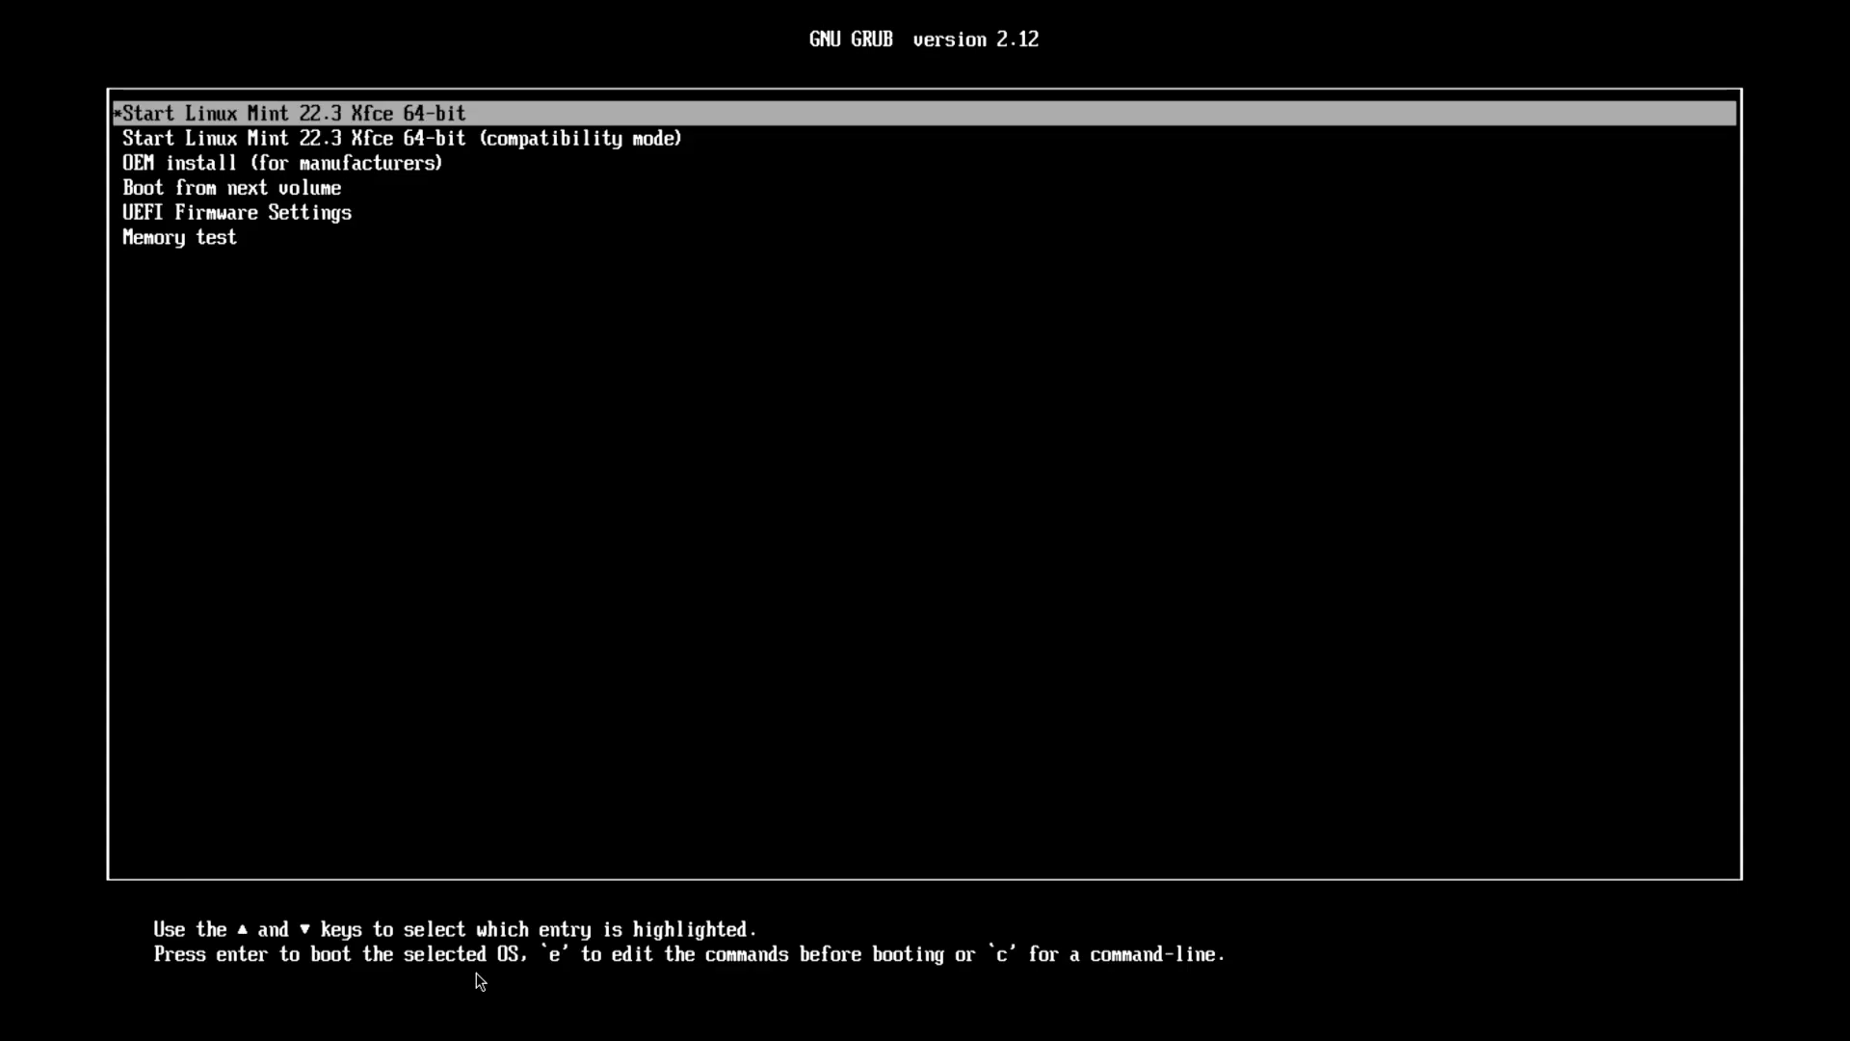
Look through the GRUB boot entries and boot the standard Start Linux Mint 22.3 Xfce 64-bit entry.
key(Down)
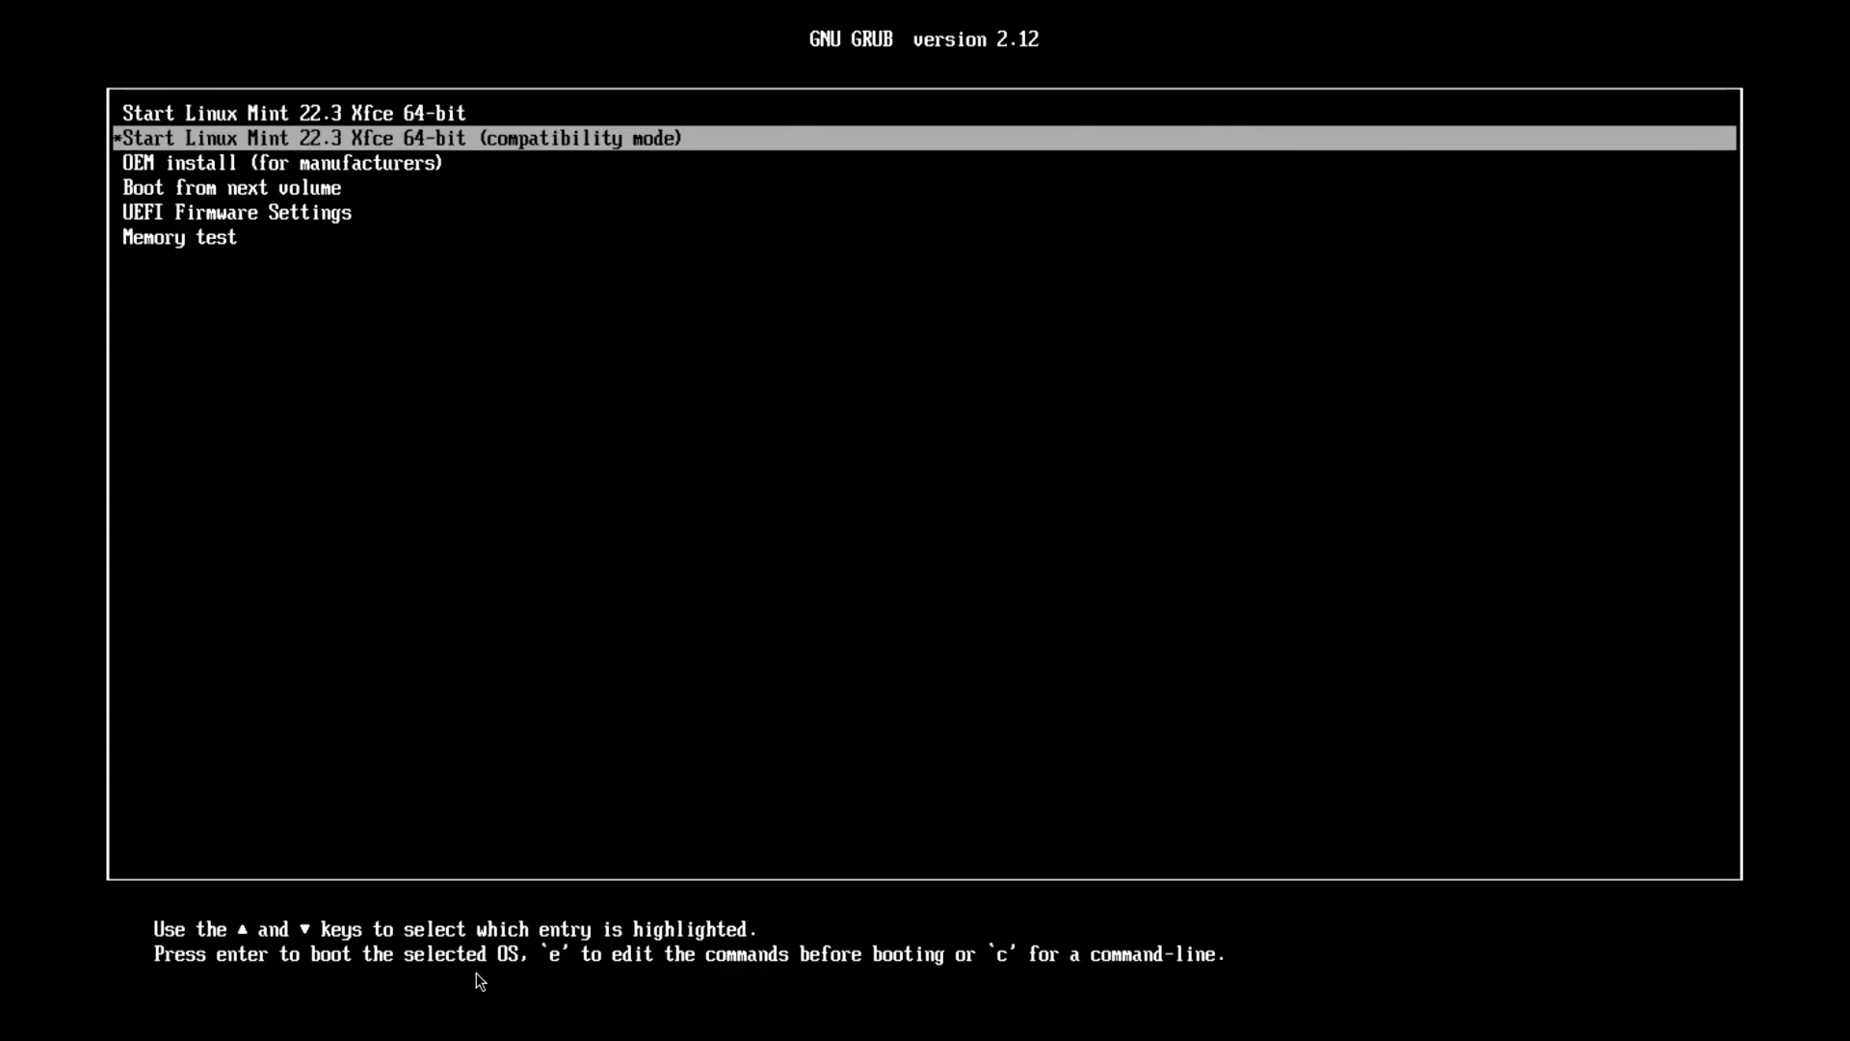
key(Down)
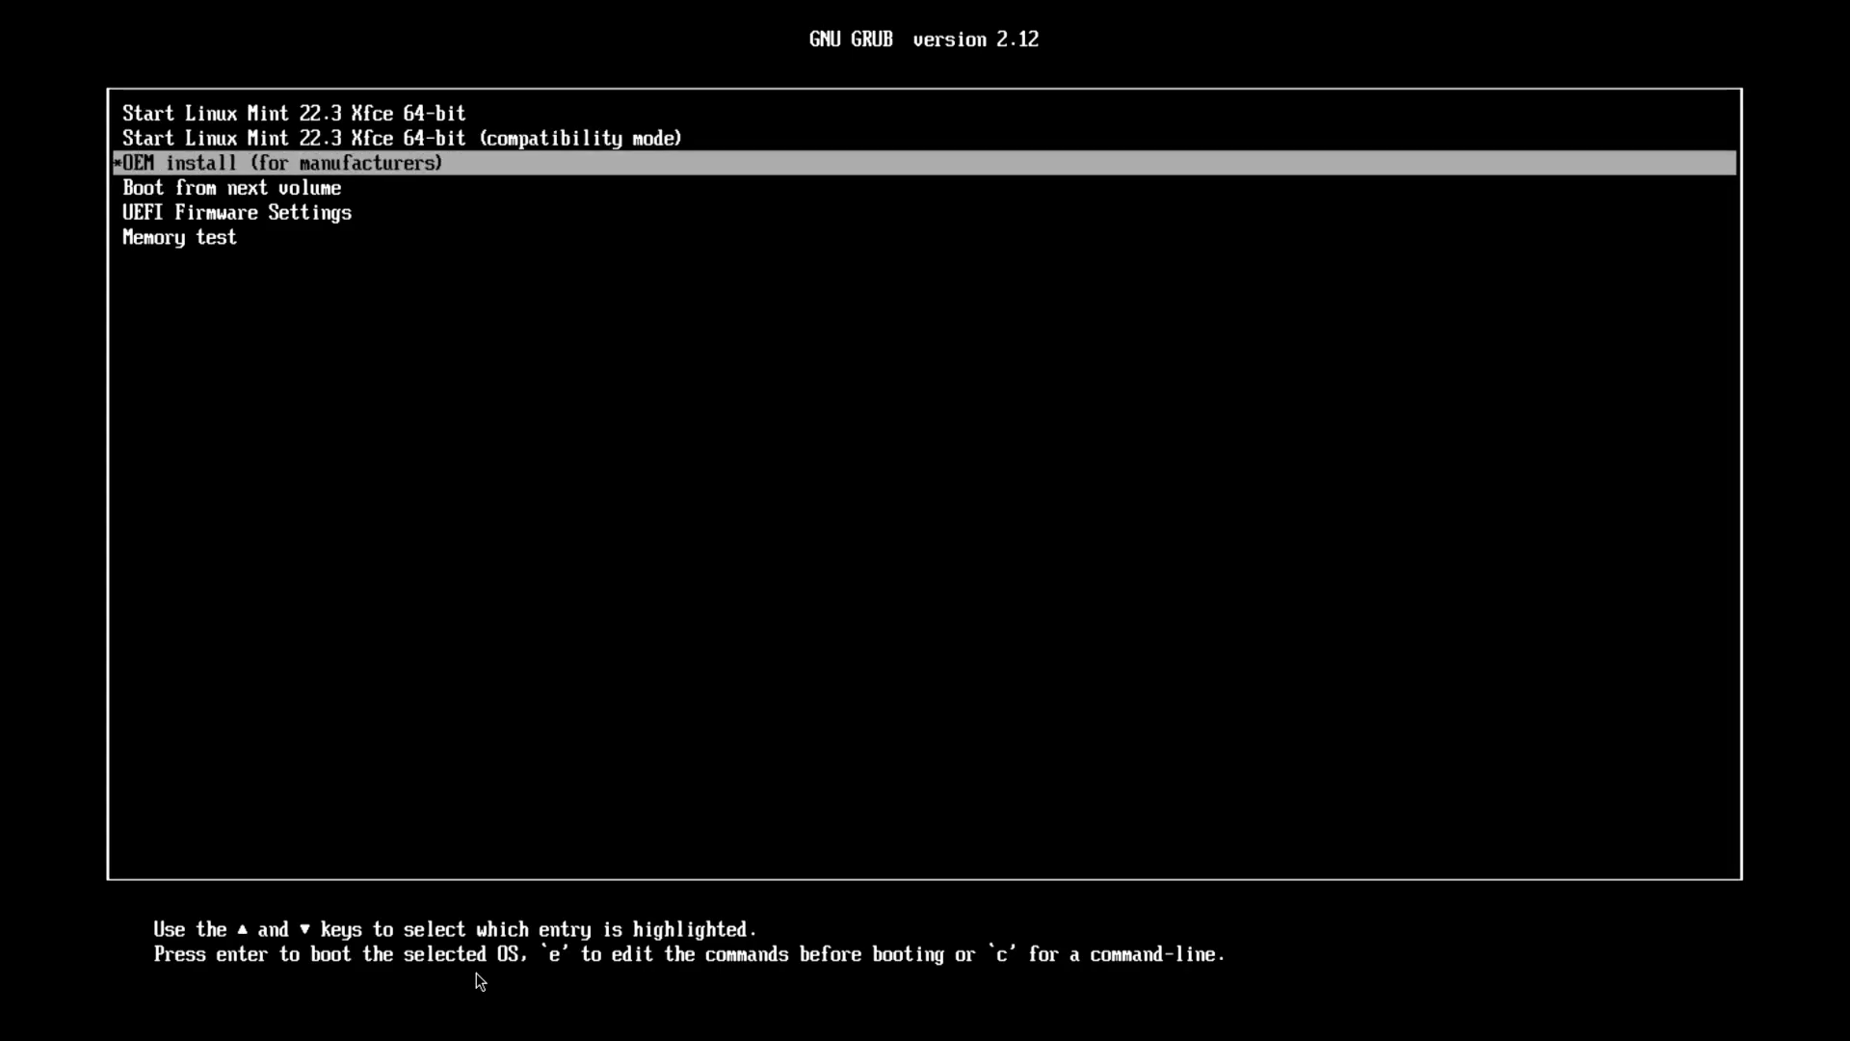
key(Up)
key(Up)
key(Return)
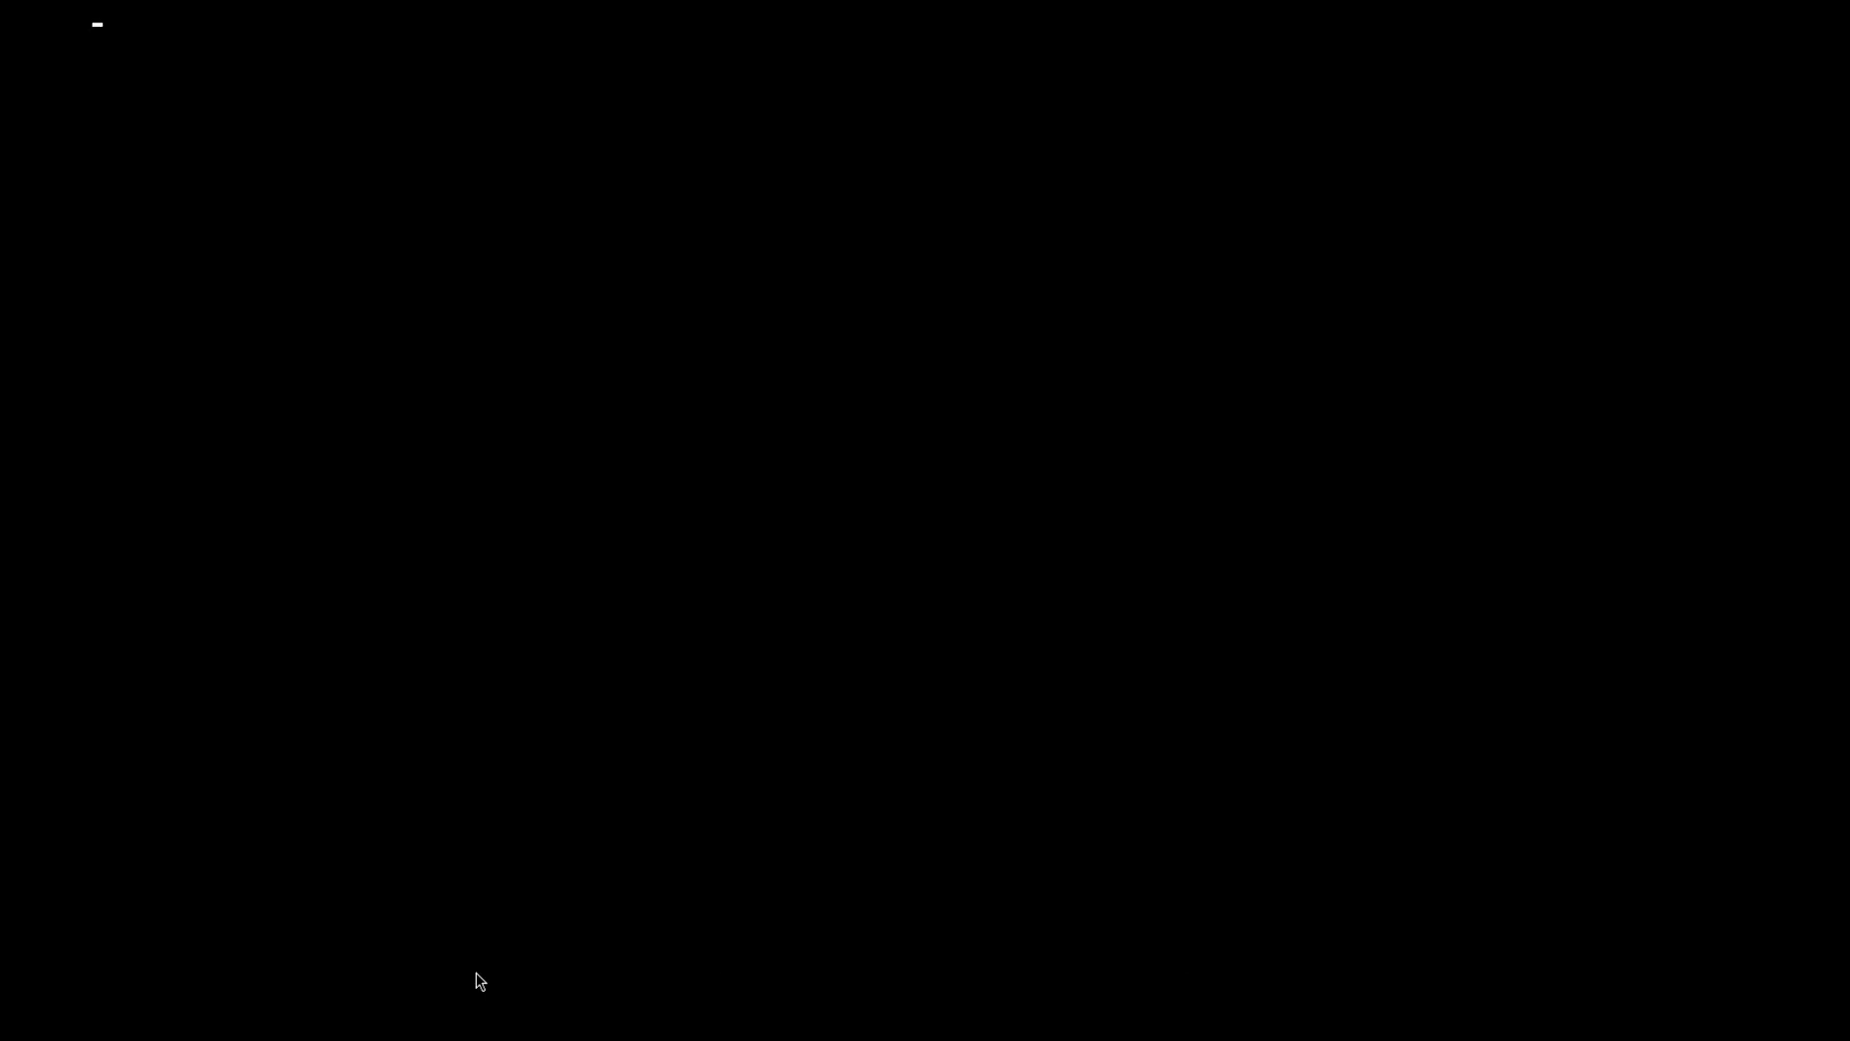